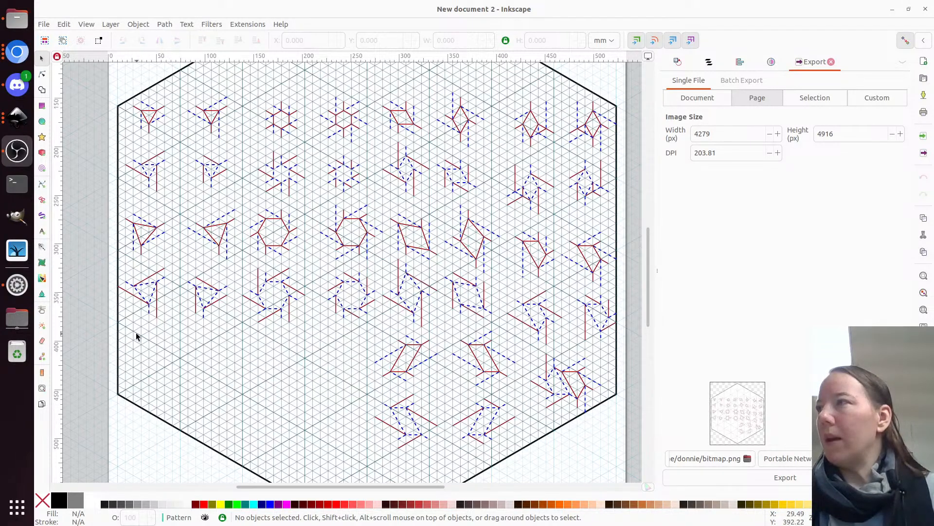
# Copy the small dashed-triangle group and the large red-triangle group, and create a document from the custom CP-triangle template.
pyautogui.click(222, 228)
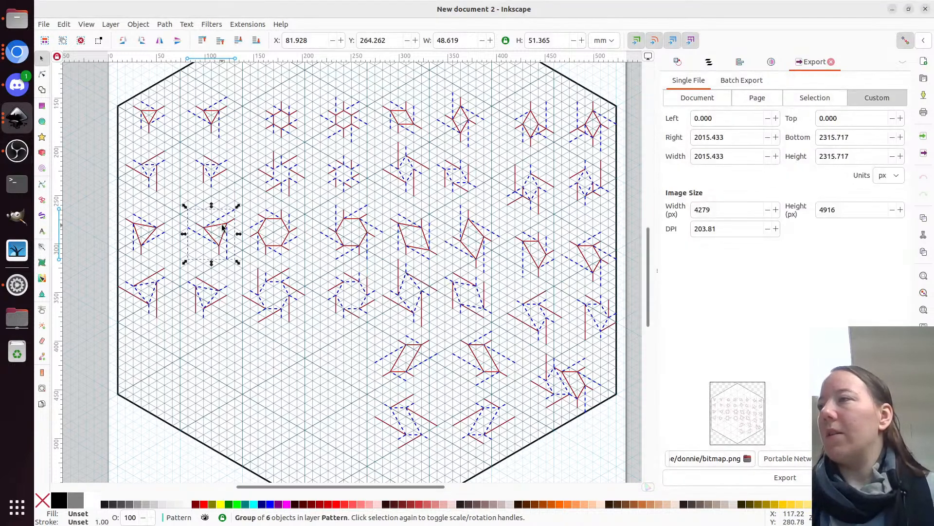
pyautogui.keyDown('shift'); pyautogui.click(150, 167); pyautogui.keyUp('shift')
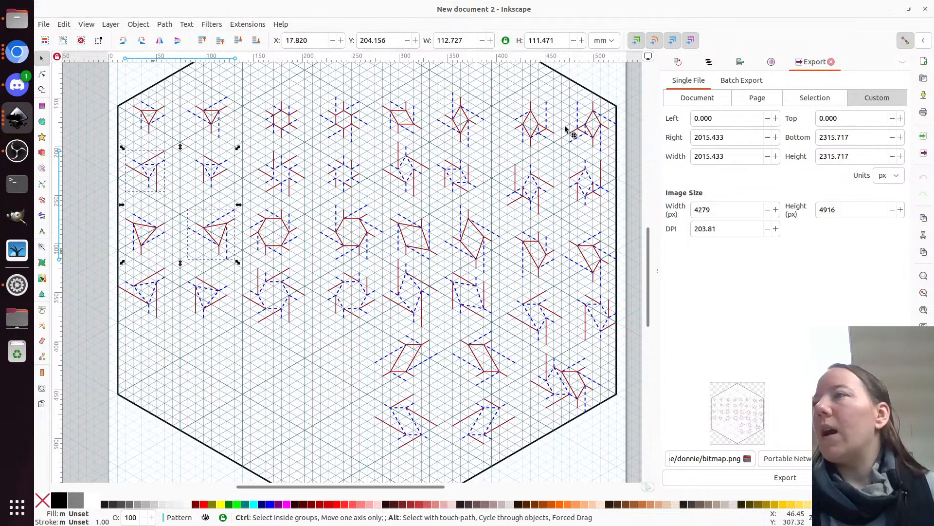
pyautogui.hotkey('ctrl', 'alt', 'n')
pyautogui.click(550, 160)
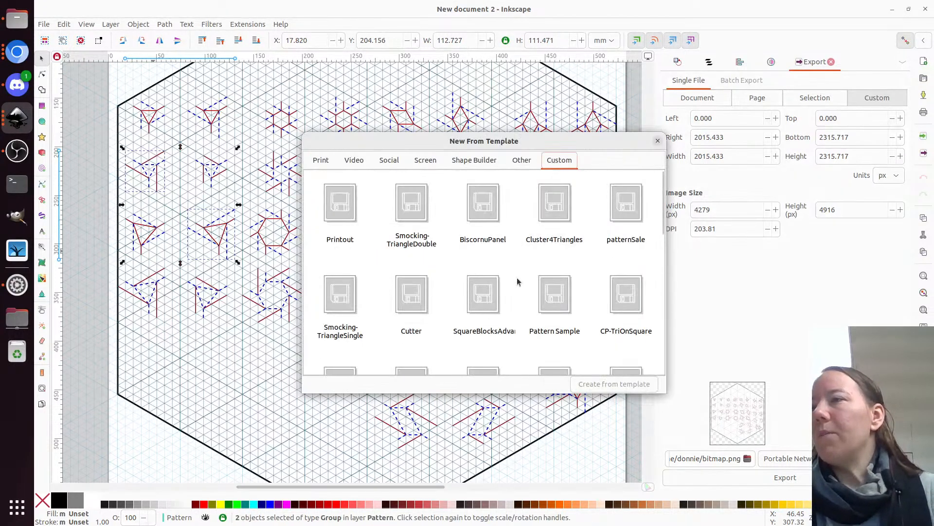
pyautogui.scroll(-3, 519, 281)
pyautogui.click(499, 276)
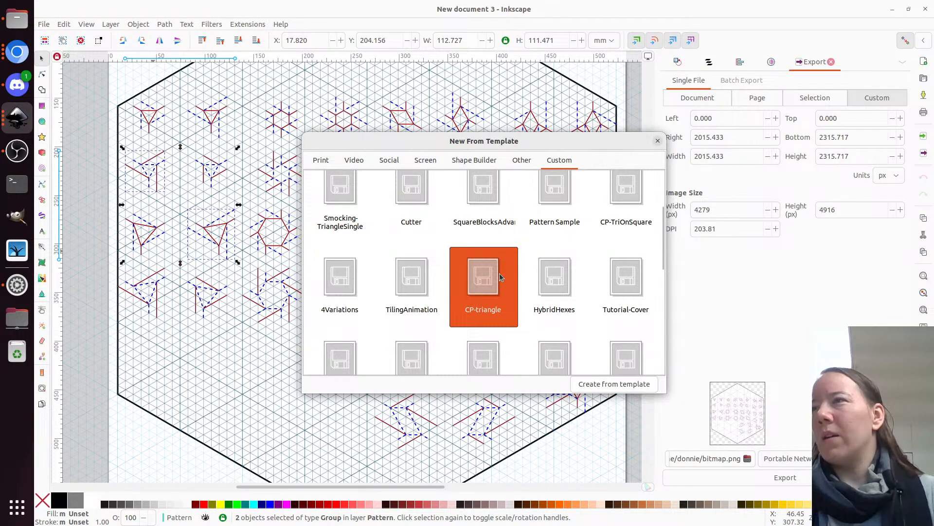
pyautogui.doubleClick(499, 276)
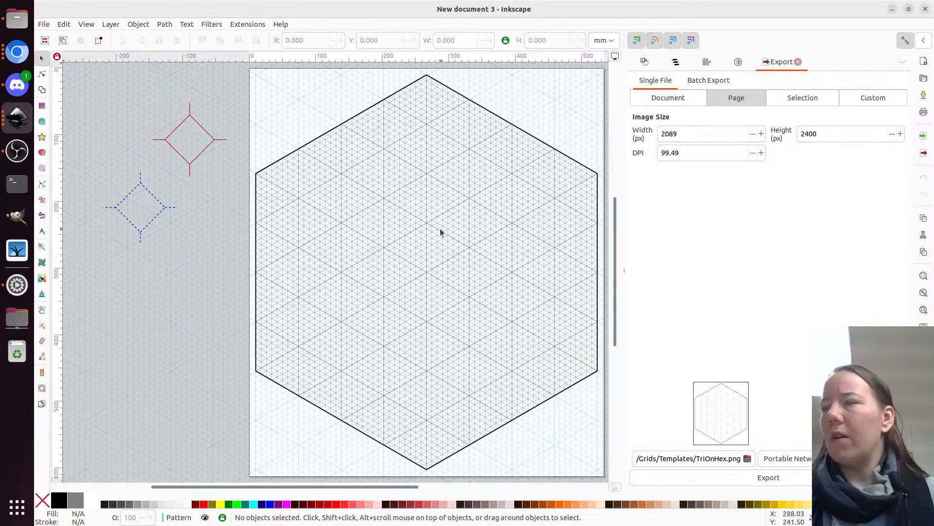
# Delete the template's sample shapes and paste the two copied triangle groups near the middle of the hexagon grid.
pyautogui.hotkey('ctrl', 'a')
pyautogui.press('Delete')
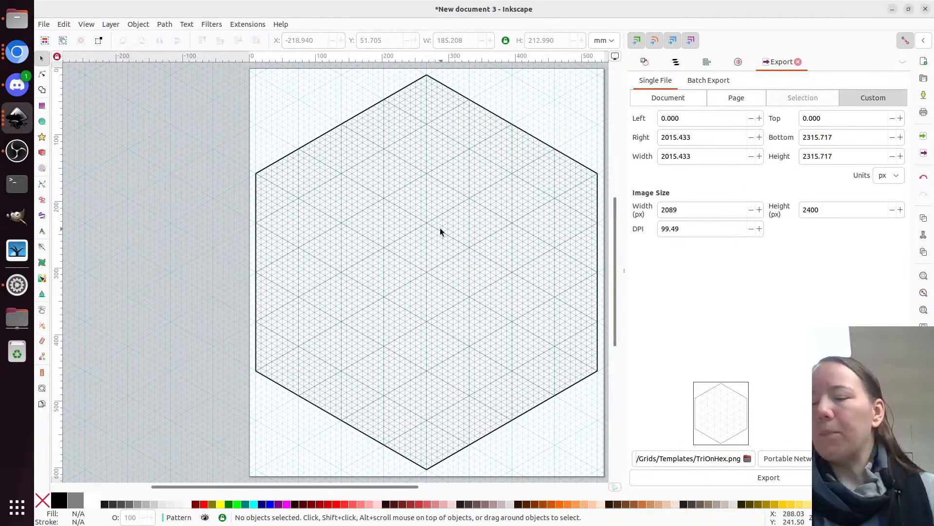
pyautogui.press('5')
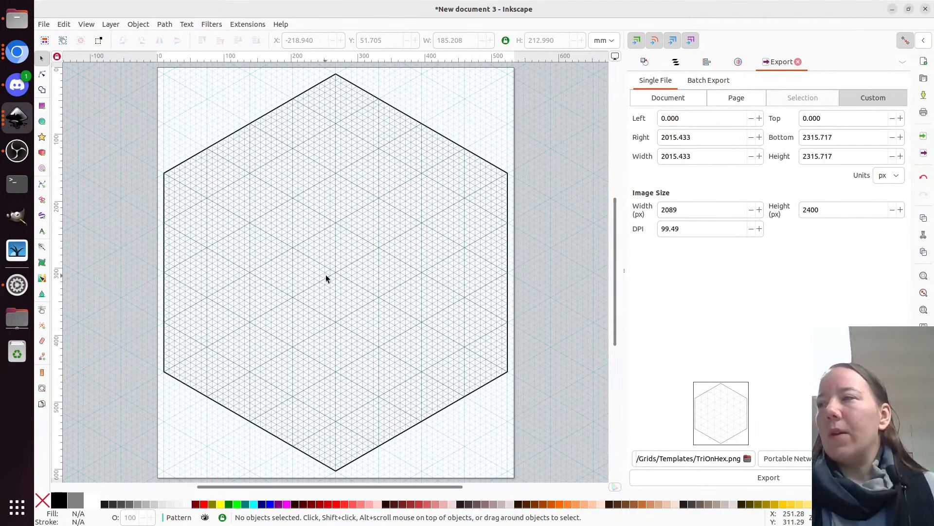
pyautogui.hotkey('ctrl', 'v')
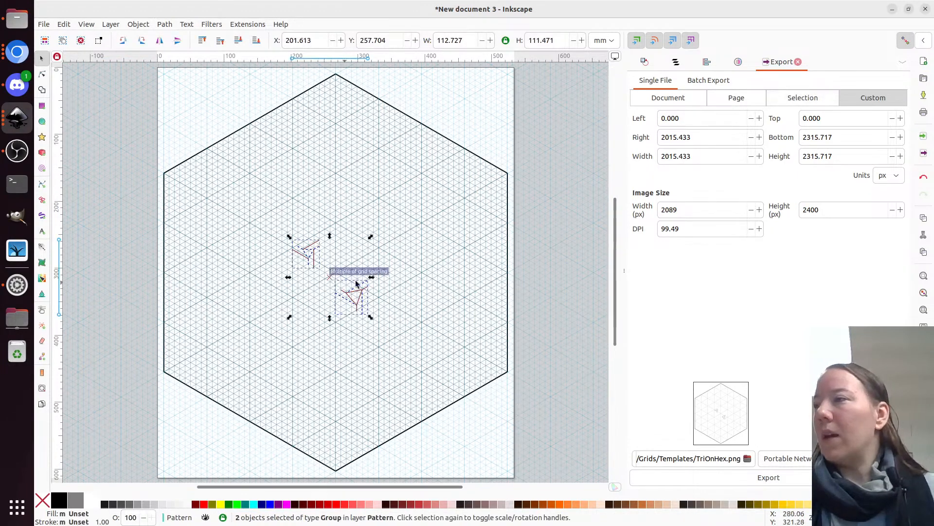
# Move the large triangle group slightly up and left, aligning its corners with the triangular grid.
pyautogui.press('Escape')
pyautogui.keyDown('ctrl'); pyautogui.scroll(2, 329, 283); pyautogui.keyUp('ctrl')
pyautogui.moveTo(380, 305); pyautogui.dragTo(351, 283)
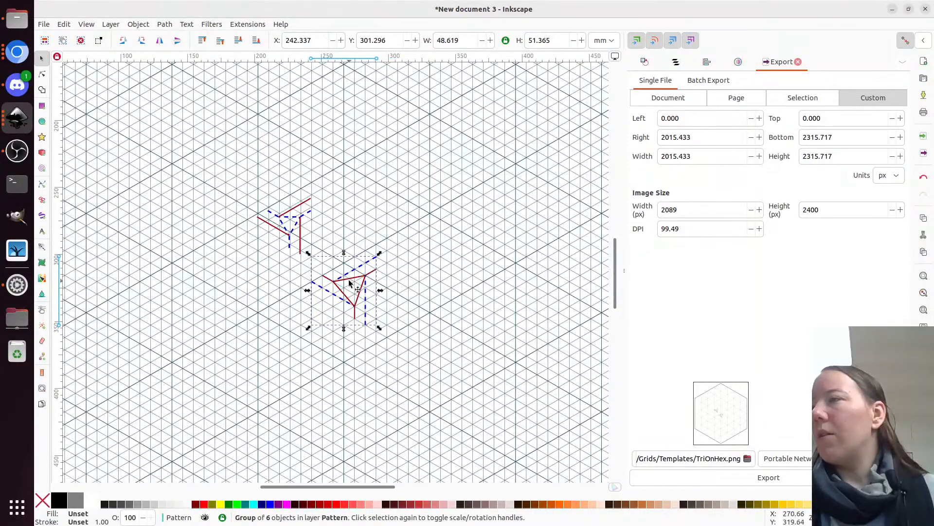
# Rotate the small triangle group by 60° and move it down and left, beside the large triangle group.
pyautogui.click(281, 216)
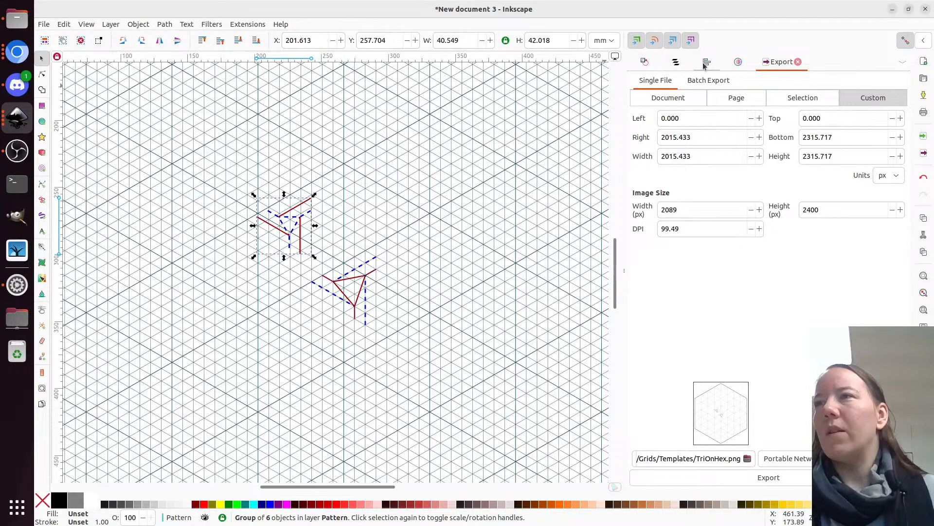
pyautogui.click(645, 63)
pyautogui.click(712, 82)
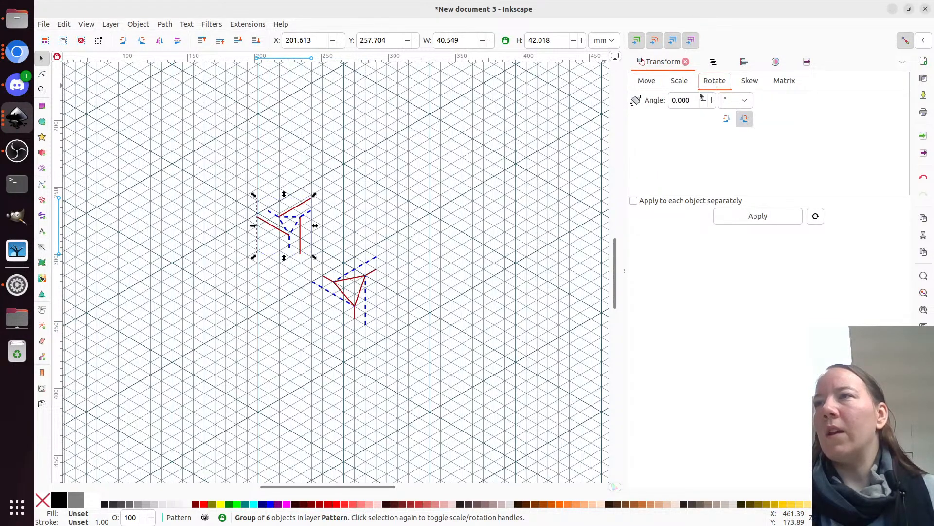
pyautogui.tripleClick(672, 100)
pyautogui.write('60')
pyautogui.press('Tab')
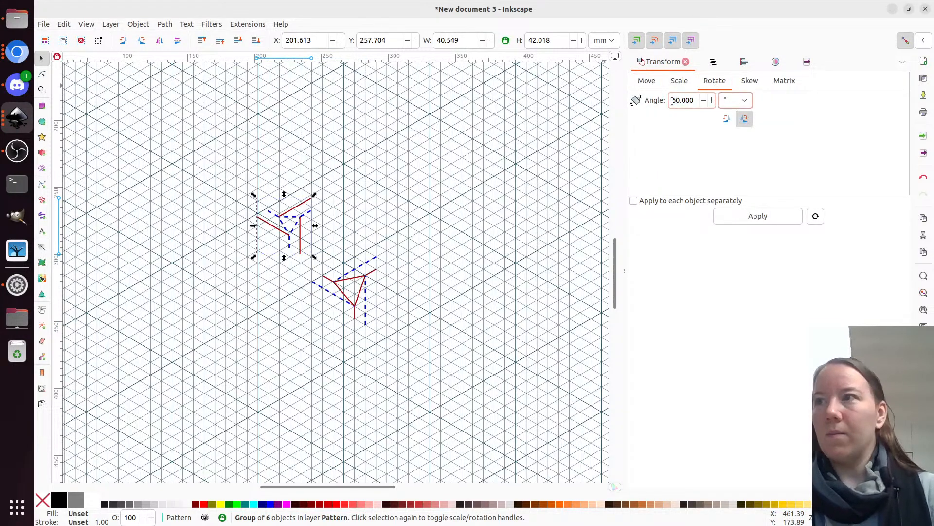
pyautogui.click(779, 217)
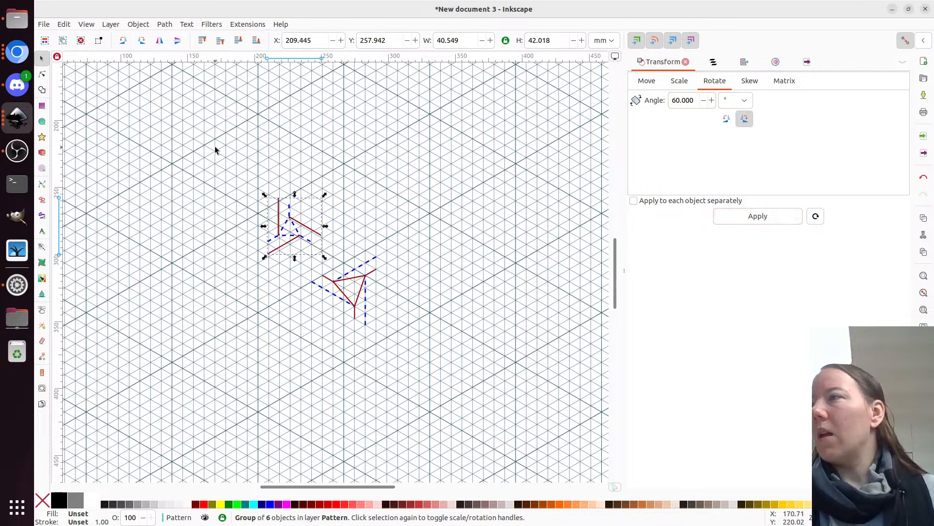
pyautogui.moveTo(289, 220); pyautogui.dragTo(266, 264)
# Shorten the small group's three pleats by one grid unit by moving the outer end nodes of their red and dashed lines inward.
pyautogui.scroll(3, 267, 264)
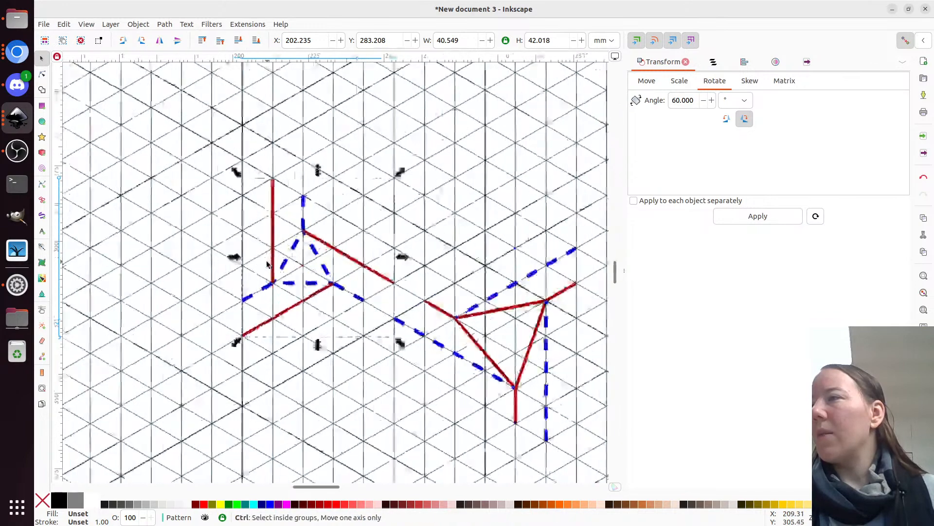
pyautogui.press('n')
pyautogui.click(358, 298)
pyautogui.keyDown('shift'); pyautogui.click(376, 272); pyautogui.keyUp('shift')
pyautogui.moveTo(349, 310); pyautogui.dragTo(364, 265)
pyautogui.click(273, 193)
pyautogui.keyDown('shift'); pyautogui.click(303, 211); pyautogui.keyUp('shift')
pyautogui.moveTo(259, 165); pyautogui.dragTo(303, 230)
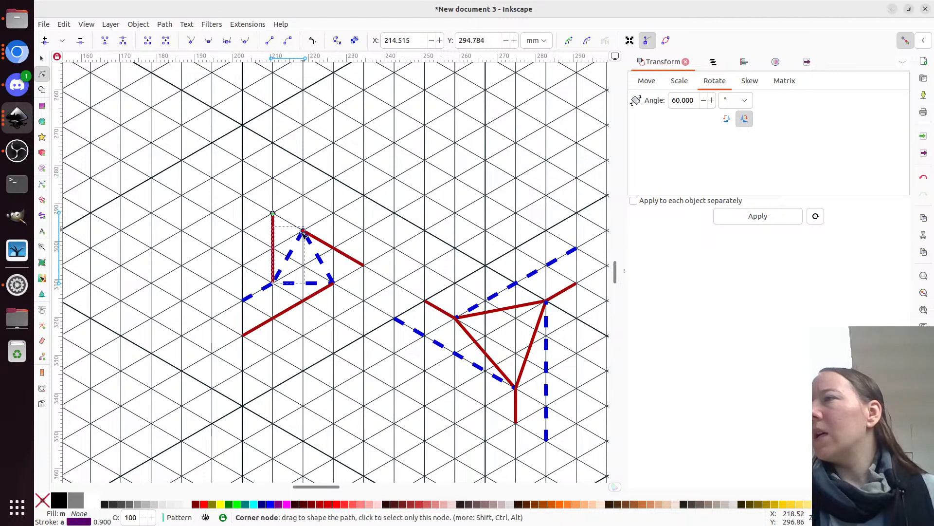
pyautogui.click(256, 292)
pyautogui.keyDown('shift'); pyautogui.click(261, 325); pyautogui.keyUp('shift')
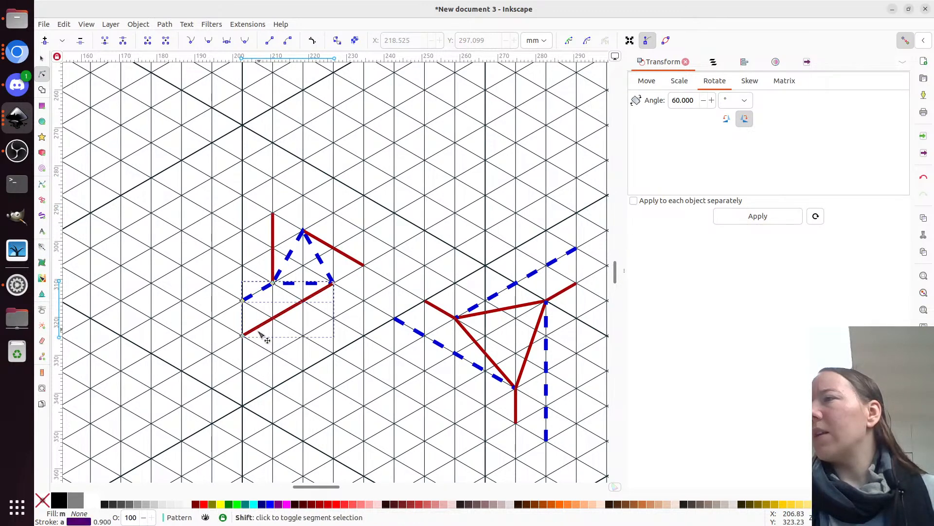
pyautogui.moveTo(252, 352); pyautogui.dragTo(226, 295)
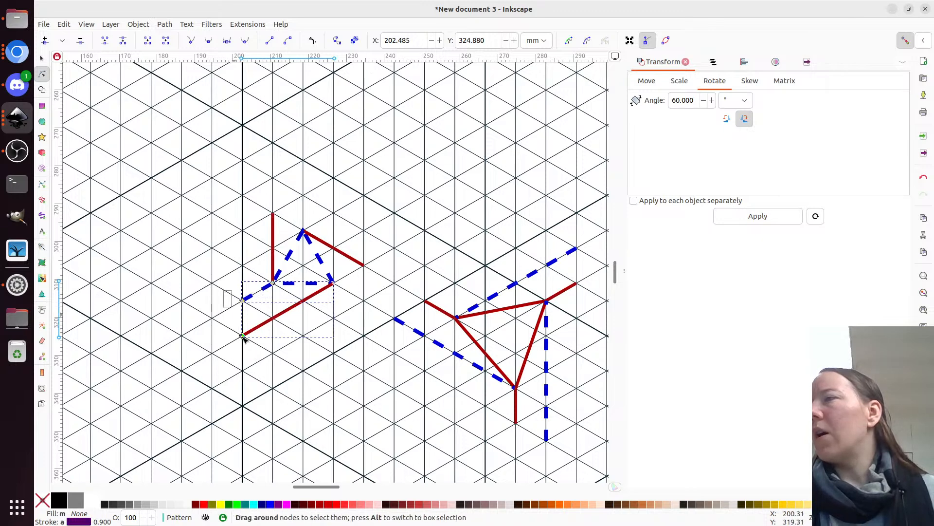
pyautogui.moveTo(241, 302); pyautogui.dragTo(272, 283)
# Move the shortened small triangle group toward the large one so their red and dashed pleat lines join.
pyautogui.press('s')
pyautogui.click(216, 321)
pyautogui.moveTo(292, 254); pyautogui.dragTo(350, 288)
pyautogui.hscroll(6, 334, 288)
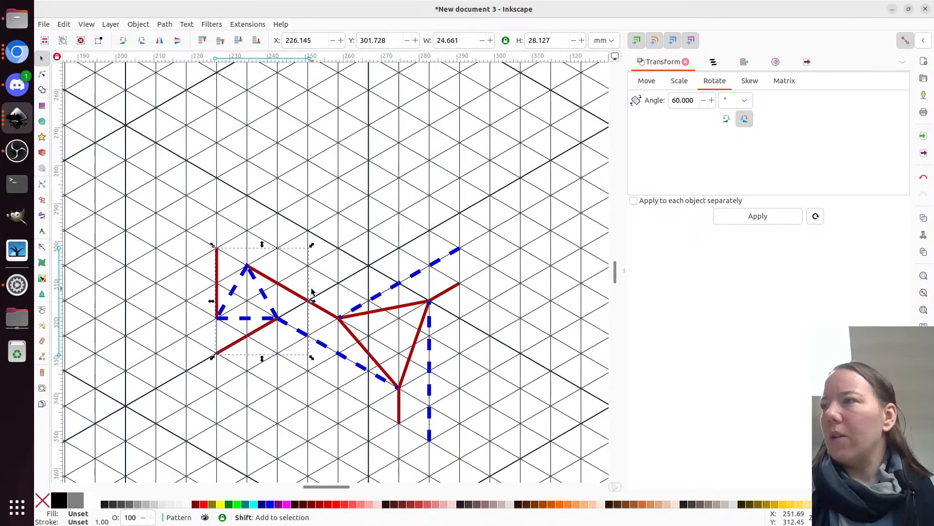
# Duplicate the joined small and large groups, rotate the copy by 120° and attach it above the original pair.
pyautogui.keyDown('shift'); pyautogui.click(387, 316); pyautogui.keyUp('shift')
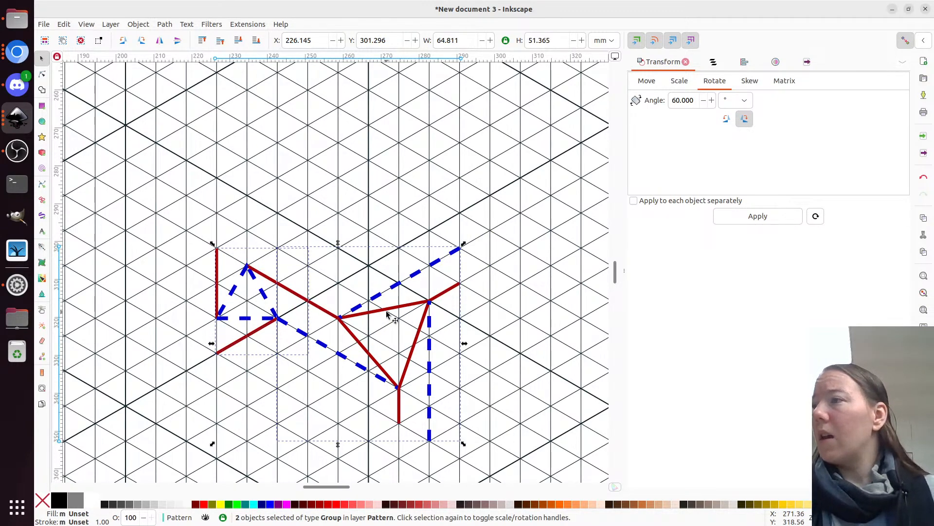
pyautogui.click(737, 216)
pyautogui.moveTo(269, 334); pyautogui.dragTo(148, 140)
pyautogui.scroll(5, 178, 272)
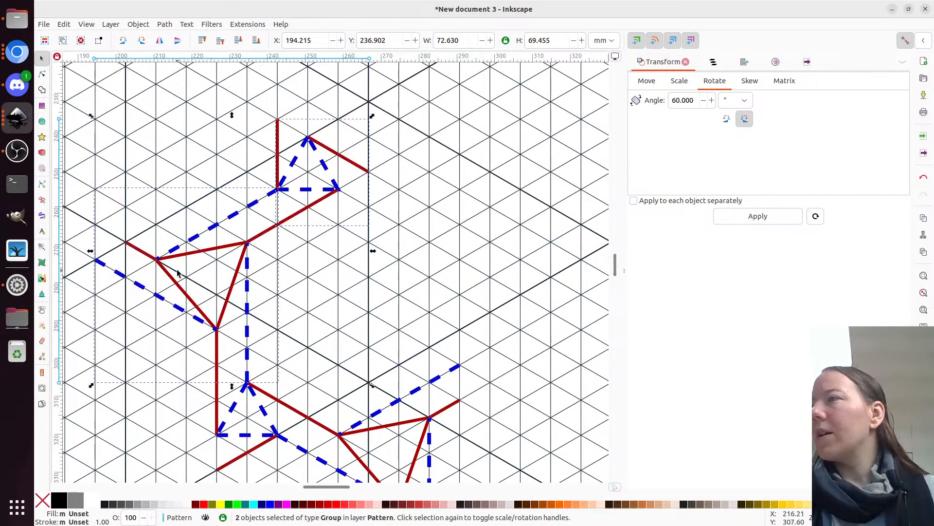
# Add a third copy of the pair, rotated another 120°, on the right to close the ring of six triangle groups.
pyautogui.click(772, 217)
pyautogui.moveTo(203, 162); pyautogui.dragTo(167, 158)
pyautogui.hotkey('ctrl', 'a')
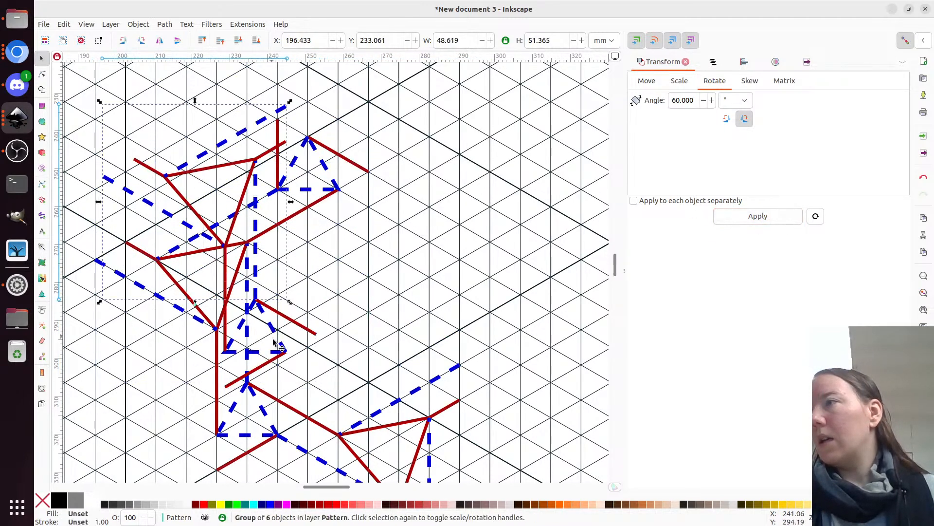
pyautogui.moveTo(192, 179); pyautogui.dragTo(434, 193)
pyautogui.keyDown('ctrl'); pyautogui.scroll(-2, 298, 183); pyautogui.keyUp('ctrl')
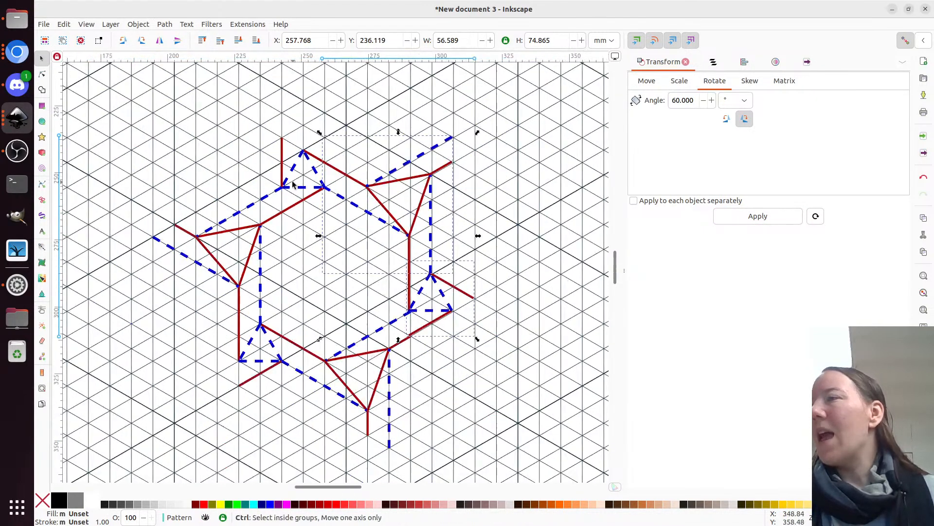
# Move the whole ring of six triangle groups so it surrounds the main grid intersection at the hexagon's centre.
pyautogui.hotkey('ctrl', 'a')
pyautogui.moveTo(234, 191); pyautogui.dragTo(251, 231)
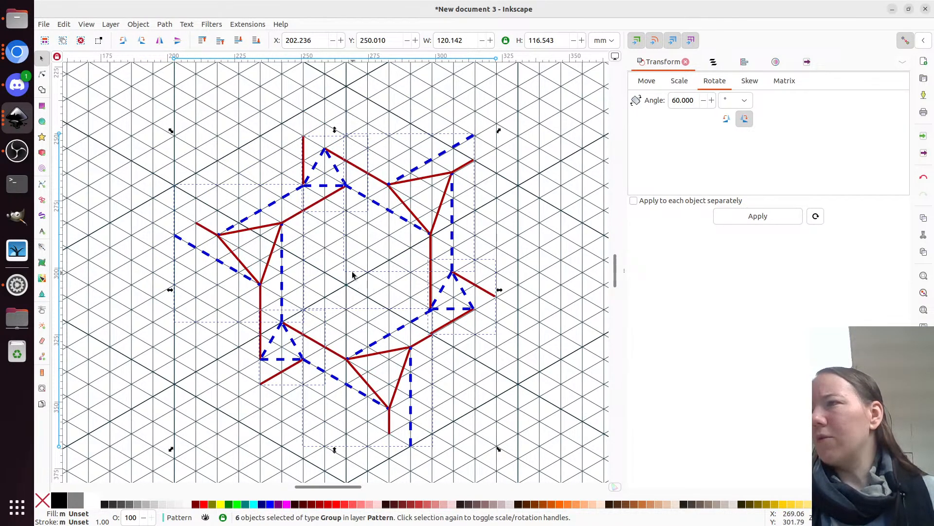
pyautogui.scroll(3, 353, 275)
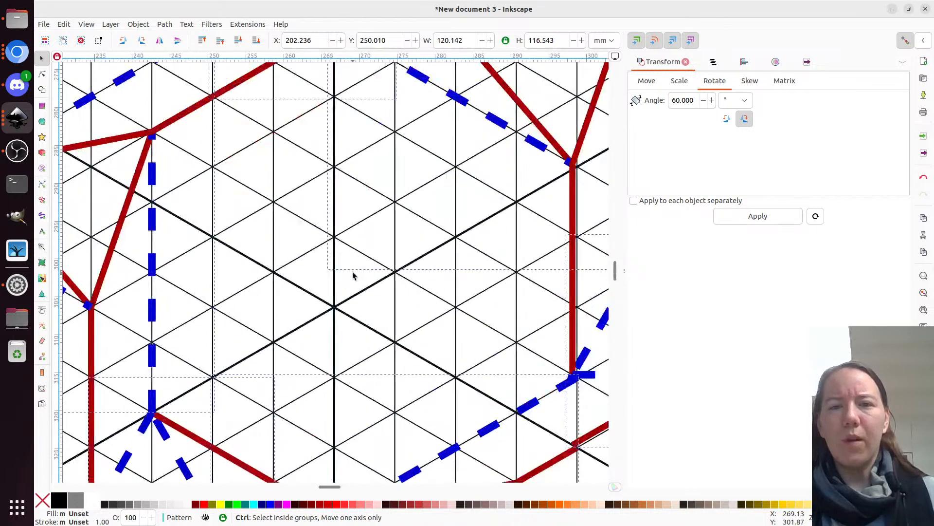
# Delete the four copied triangle groups of the ring, keeping the lower pair of small and large triangles.
pyautogui.scroll(-2, 354, 275)
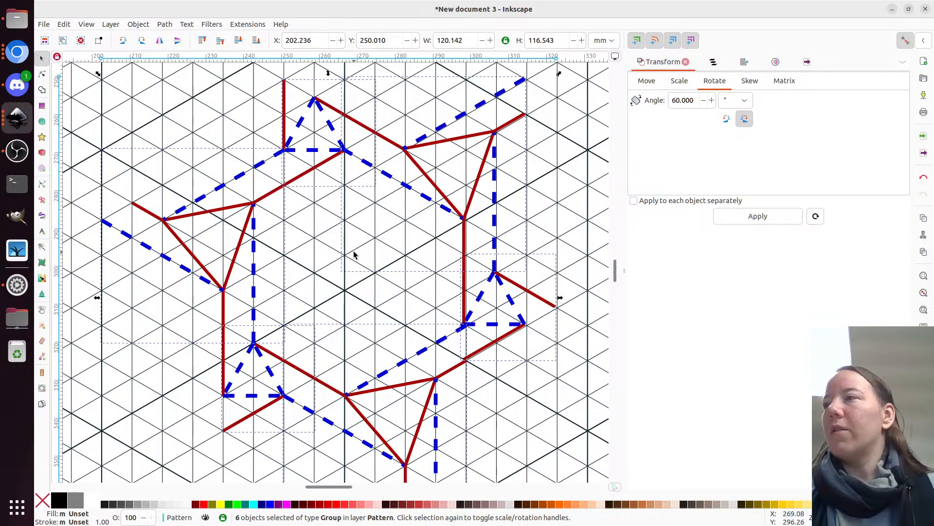
pyautogui.scroll(-2, 354, 254)
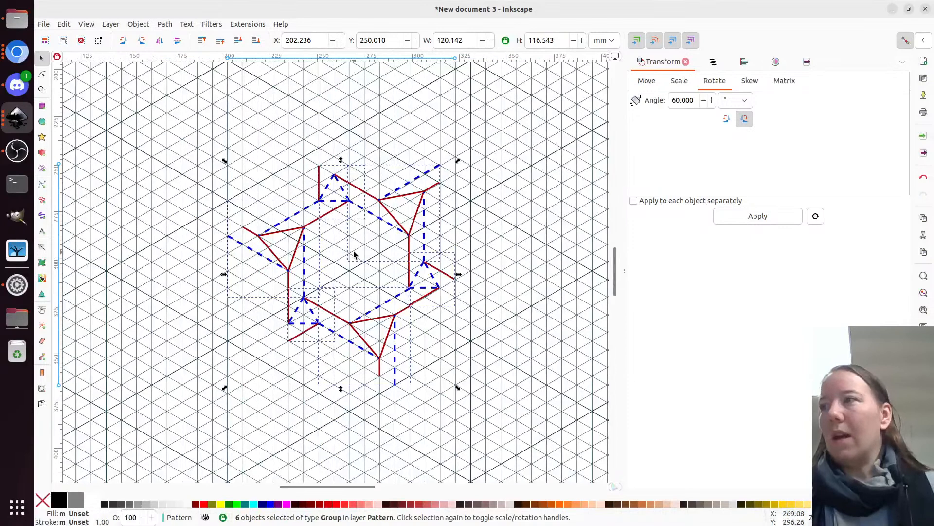
pyautogui.keyDown('shift'); pyautogui.click(322, 326); pyautogui.keyUp('shift')
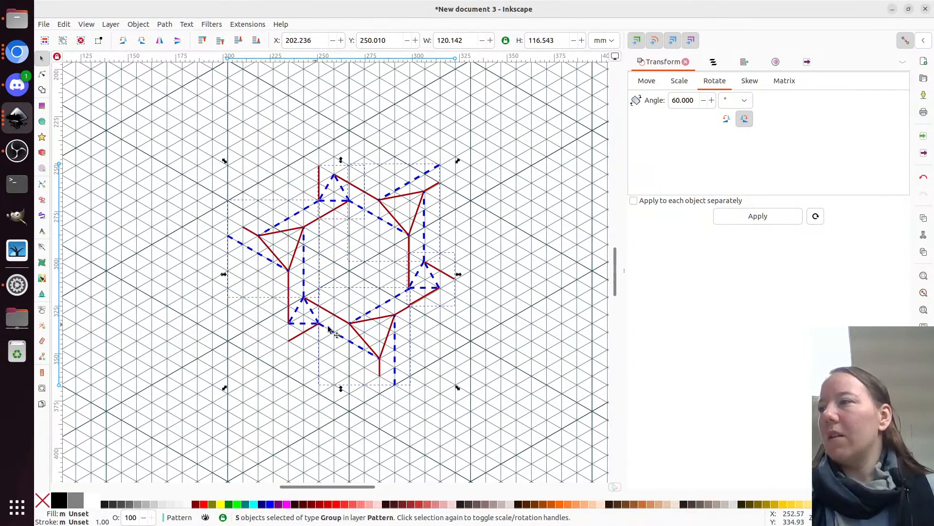
pyautogui.keyDown('shift'); pyautogui.click(359, 337); pyautogui.keyUp('shift')
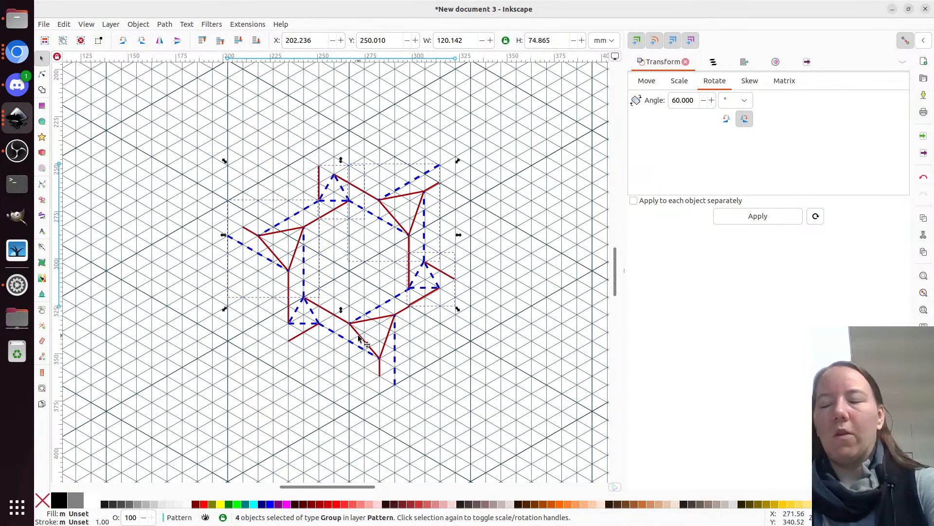
pyautogui.press('Delete')
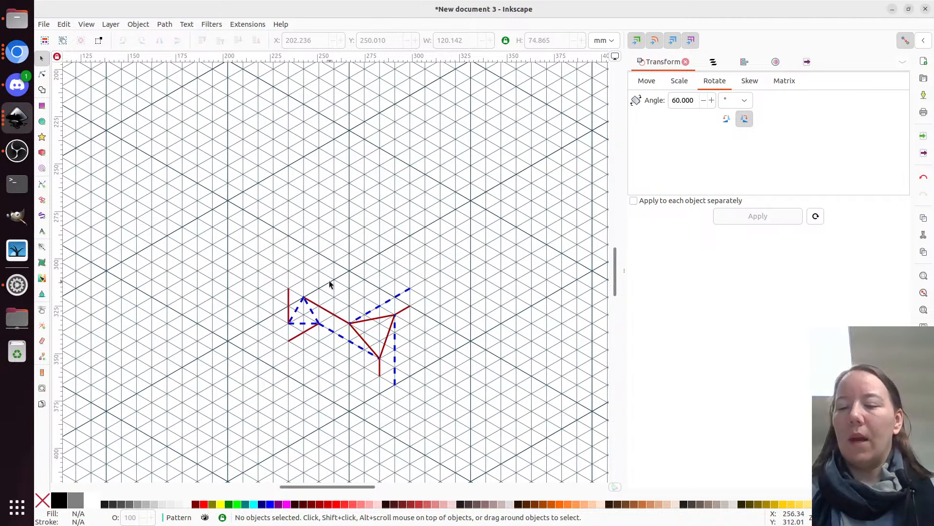
# Group the small and large triangles, duplicate the unit and attach the copy to the original's upper-left side.
pyautogui.hotkey('ctrl', 'a')
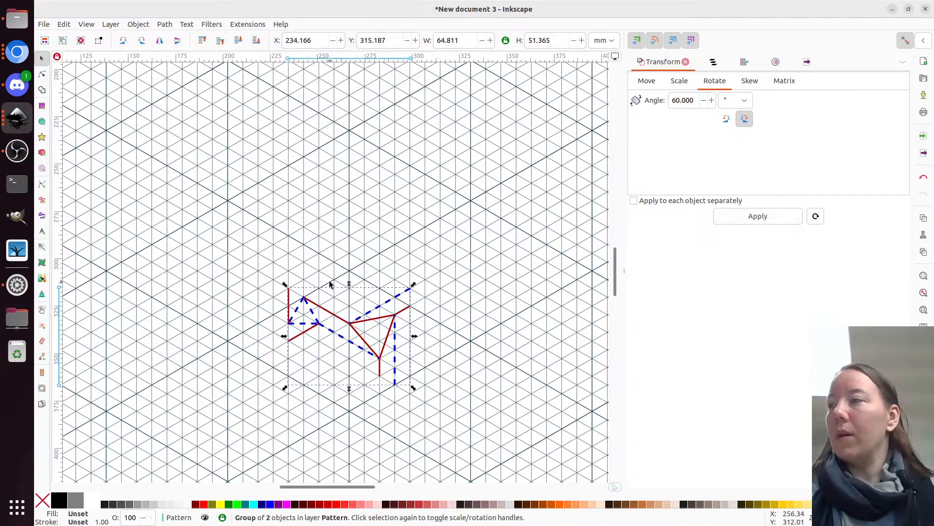
pyautogui.moveTo(342, 321); pyautogui.dragTo(276, 230)
# Duplicate both units and attach the copies at the lower-right end, forming a diagonal row of four units.
pyautogui.hotkey('ctrl', 'a')
pyautogui.keyDown('ctrl'); pyautogui.scroll(-1, 457, 323); pyautogui.keyUp('ctrl')
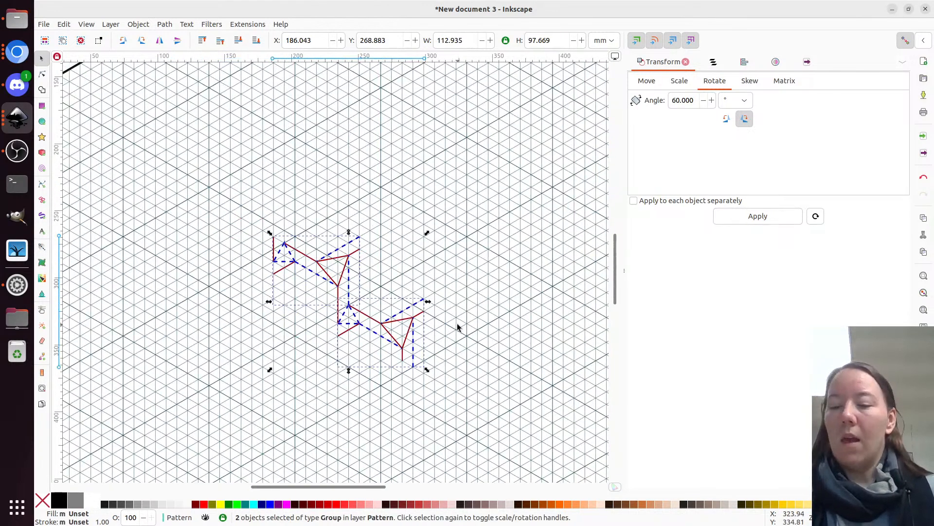
pyautogui.hotkey('ctrl', 'd')
pyautogui.moveTo(287, 259); pyautogui.dragTo(413, 380)
pyautogui.hscroll(4, 252, 289)
pyautogui.scroll(-2, 265, 282)
pyautogui.scroll(-3, 265, 285)
pyautogui.scroll(-2, 264, 282)
pyautogui.scroll(2, 264, 282)
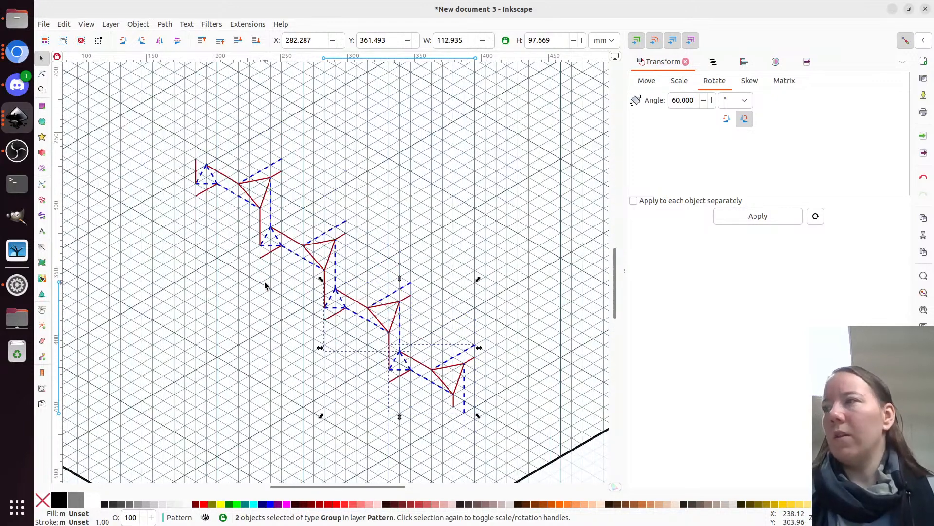
# Duplicate the four-unit row twice, attaching each copy to the upper-right side of the previous row to form three interlocking rows.
pyautogui.hotkey('ctrl', 'a')
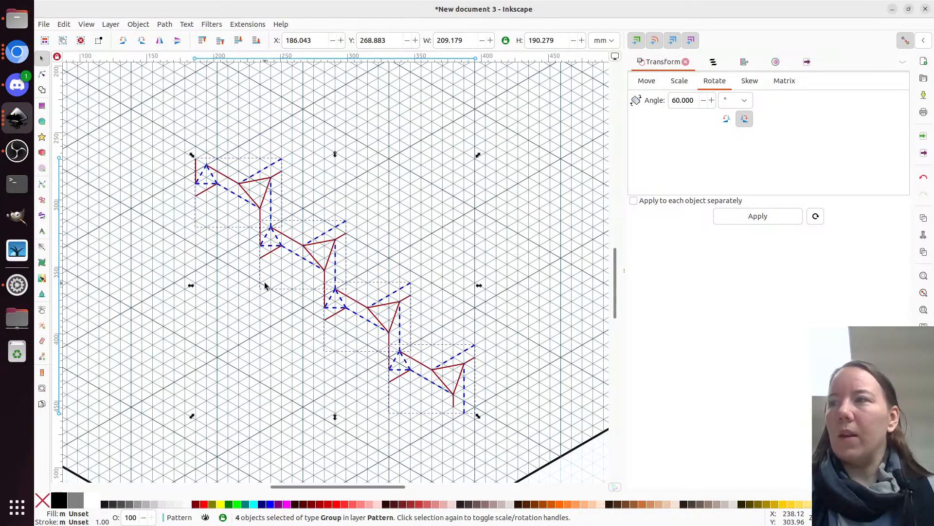
pyautogui.hotkey('ctrl', 'd')
pyautogui.moveTo(398, 359)
pyautogui.mouseDown()
pyautogui.moveTo(421, 258)
pyautogui.moveTo(418, 274)
pyautogui.mouseUp()
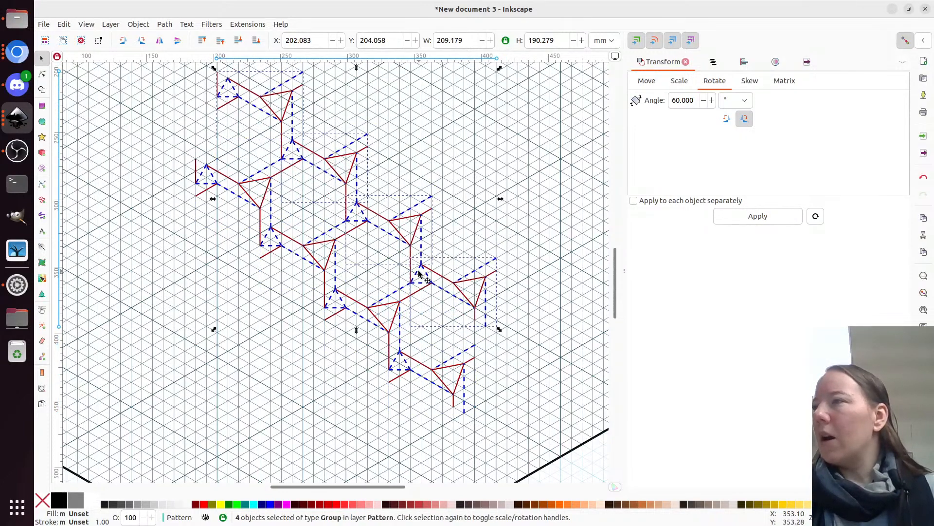
pyautogui.scroll(2, 414, 274)
pyautogui.hotkey('ctrl', 'd')
pyautogui.moveTo(411, 311); pyautogui.dragTo(510, 282)
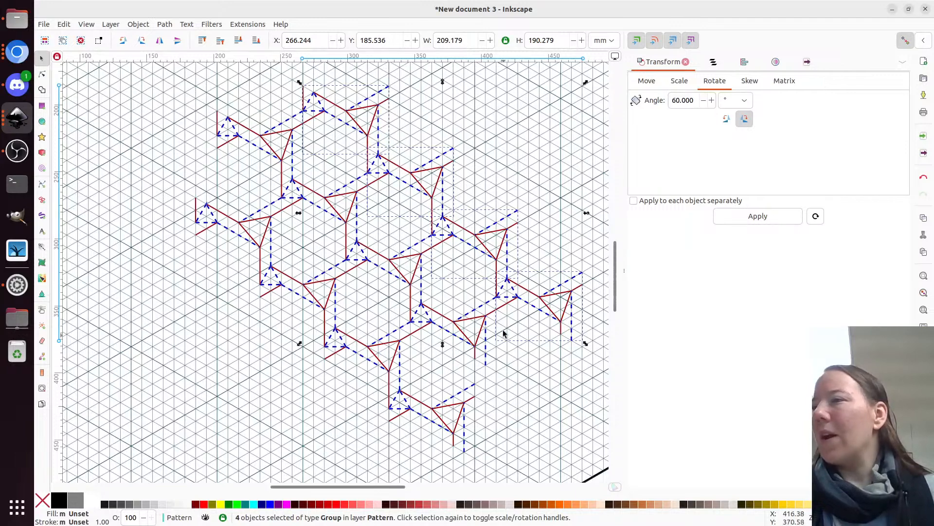
# Duplicate the selected four-unit row and attach the copy along the lower-left side of the pattern as a fourth row.
pyautogui.hotkey('ctrl', 'd')
pyautogui.moveTo(506, 287); pyautogui.dragTo(305, 420)
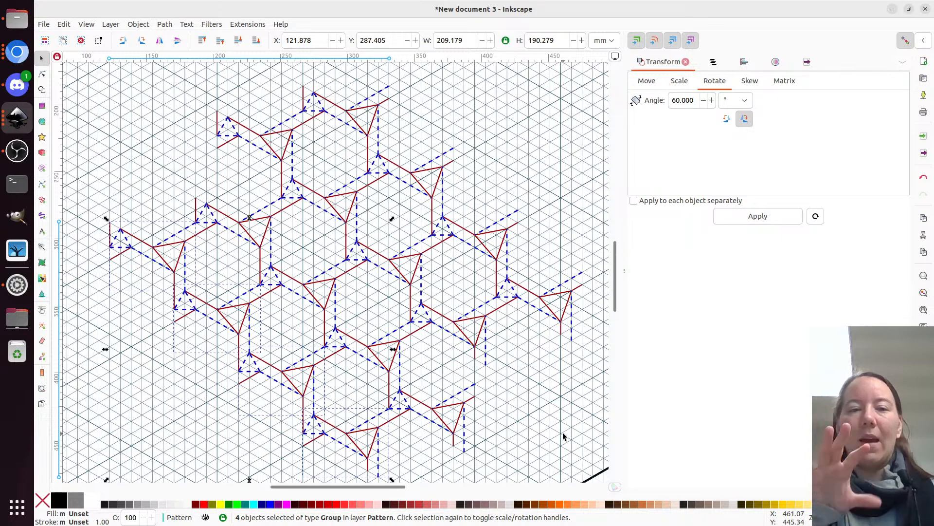
pyautogui.hotkey('alt', 'Tab')
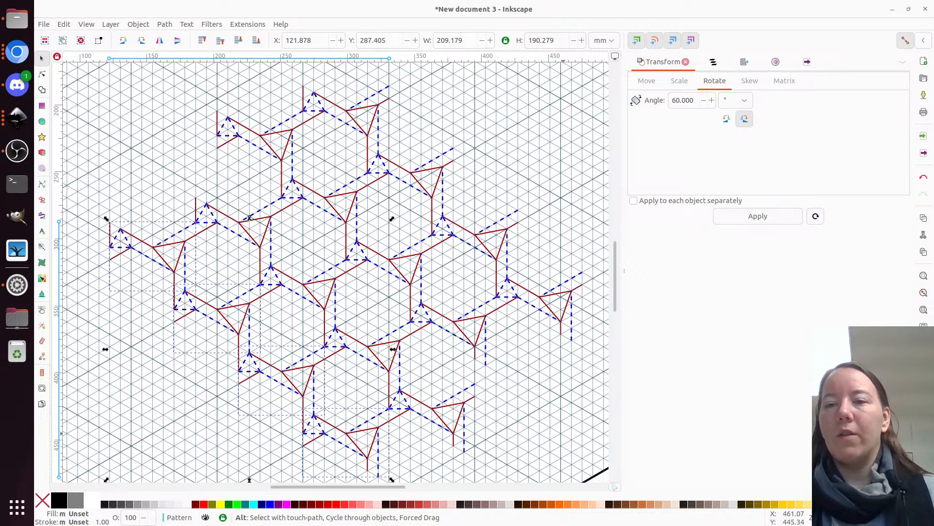
pyautogui.hotkey('alt', 'Tab')
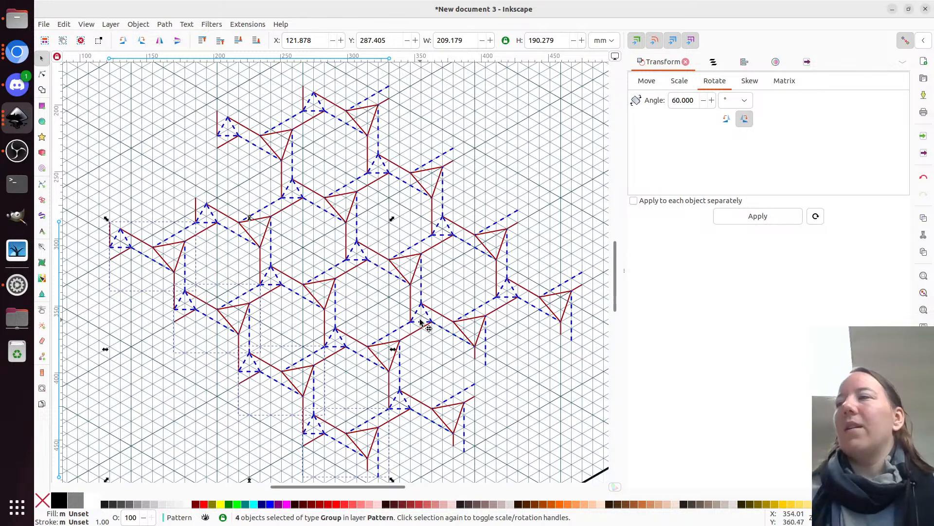
pyautogui.press('alt')
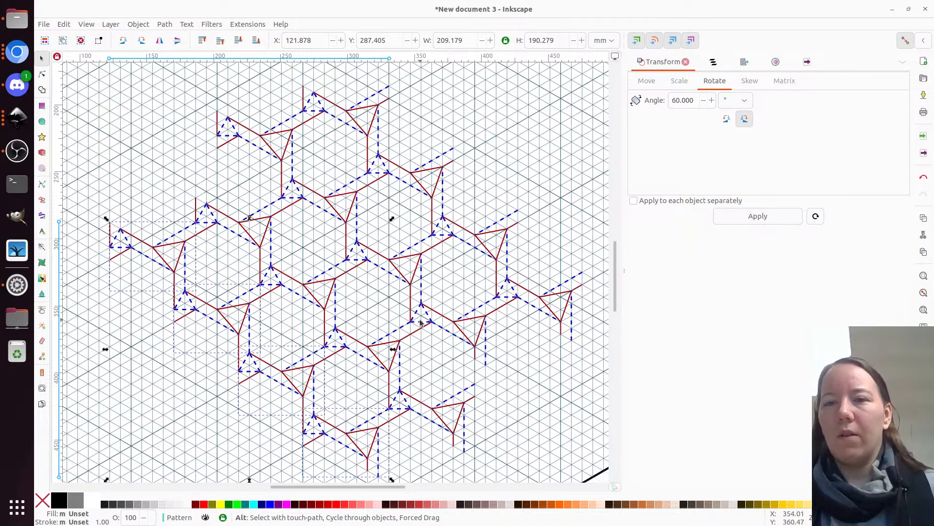
pyautogui.hotkey('alt', 'Tab')
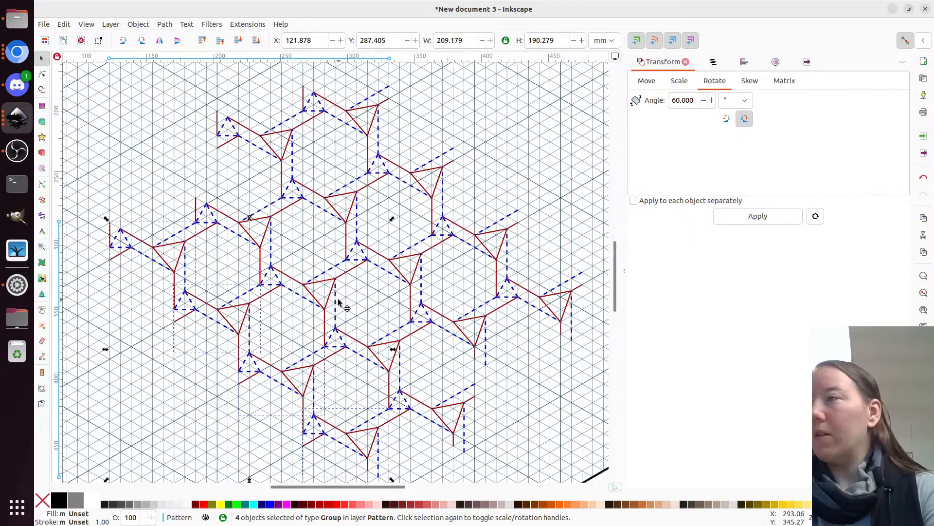
# Create a new document from the custom template Cluster4Triangles.
pyautogui.hotkey('ctrl', 'alt', 'n')
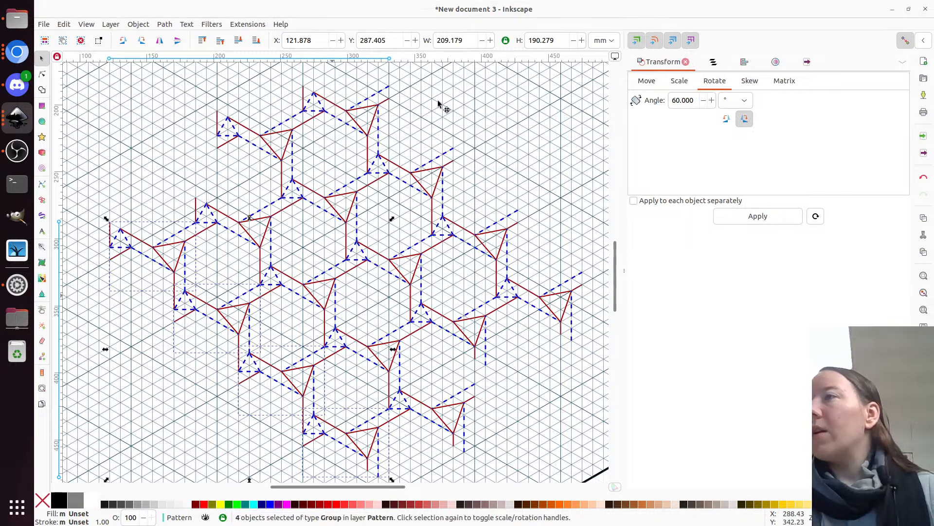
pyautogui.click(559, 160)
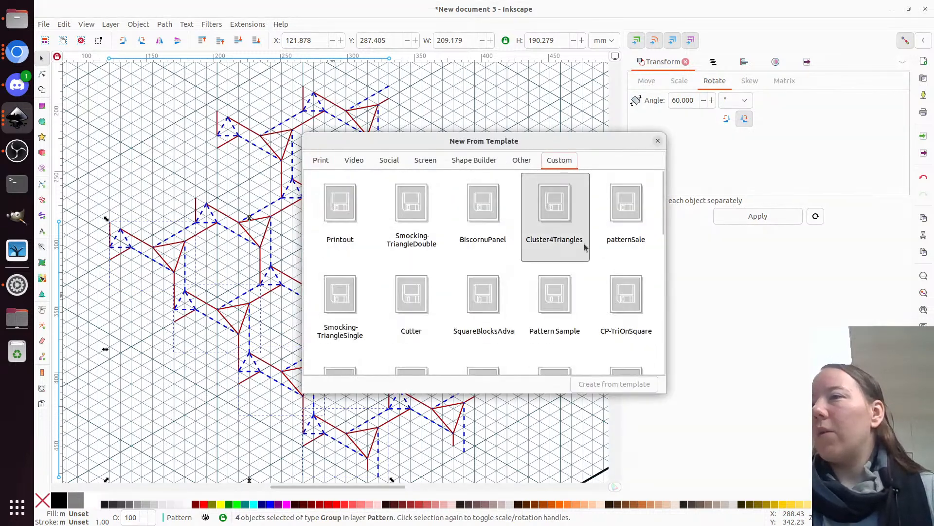
pyautogui.click(549, 213)
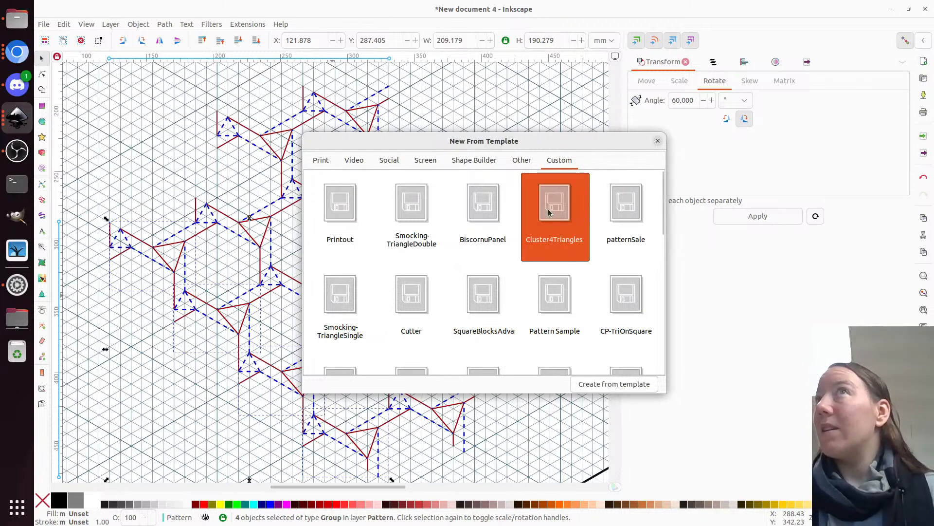
pyautogui.doubleClick(549, 212)
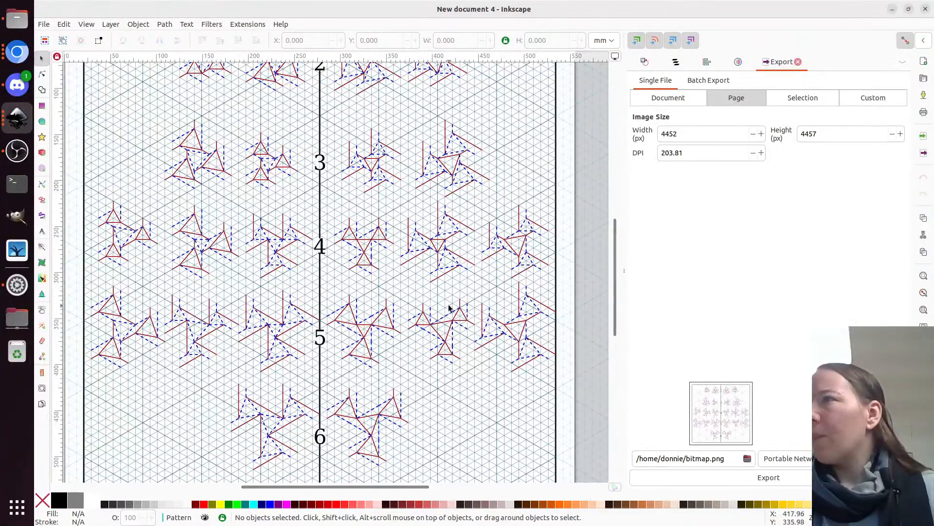
# Select and copy the rightmost cluster and the second cluster from the left in the row labelled 4.
pyautogui.scroll(4, 449, 308)
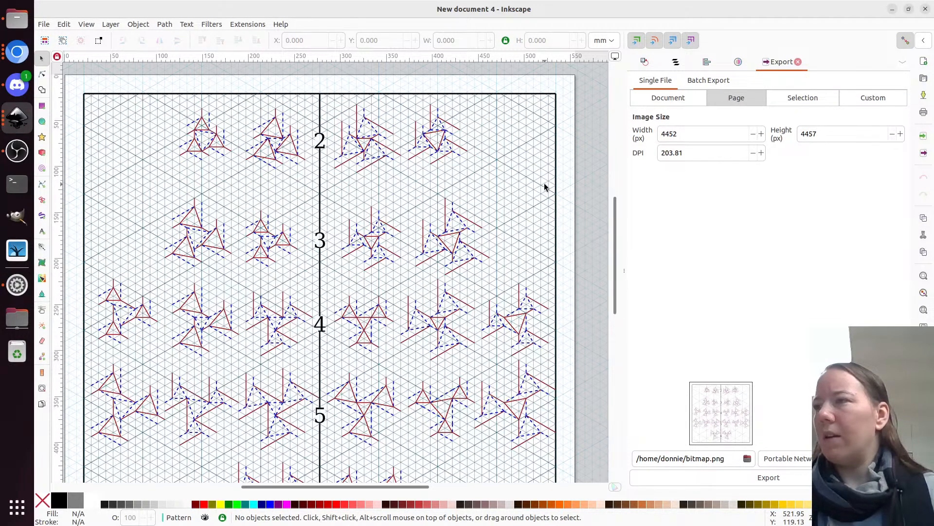
pyautogui.scroll(-4, 544, 187)
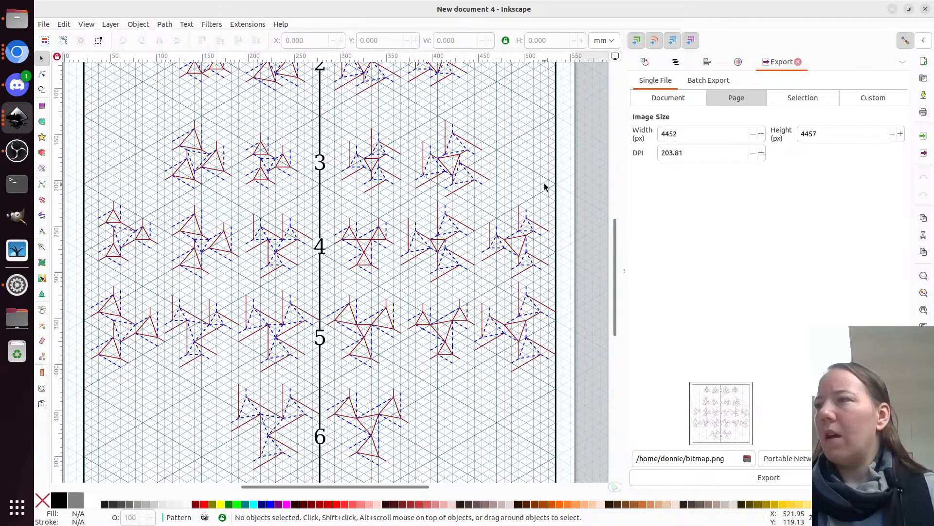
pyautogui.click(514, 242)
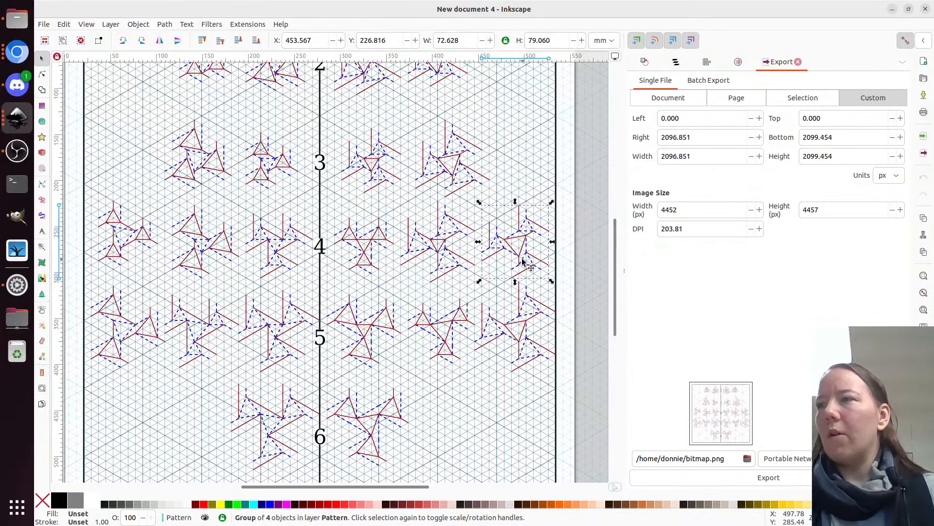
pyautogui.scroll(2, 522, 261)
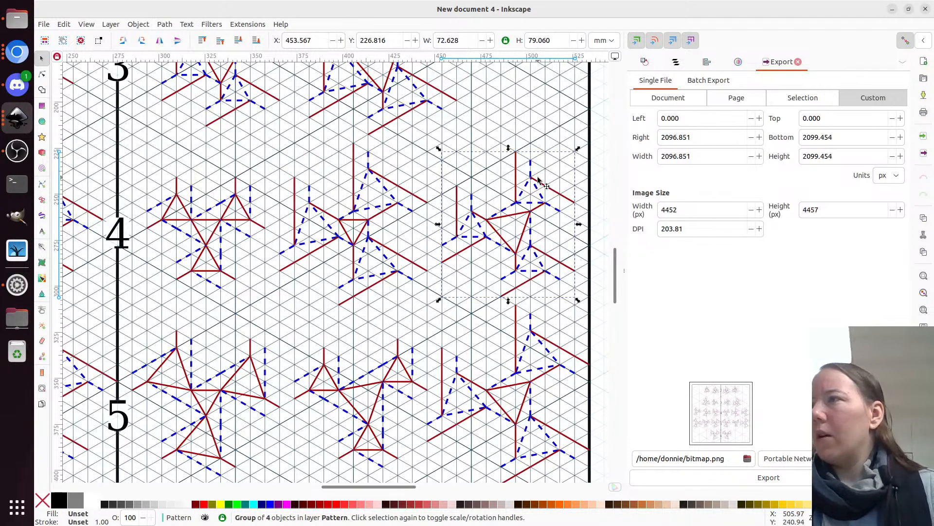
pyautogui.scroll(-2, 538, 179)
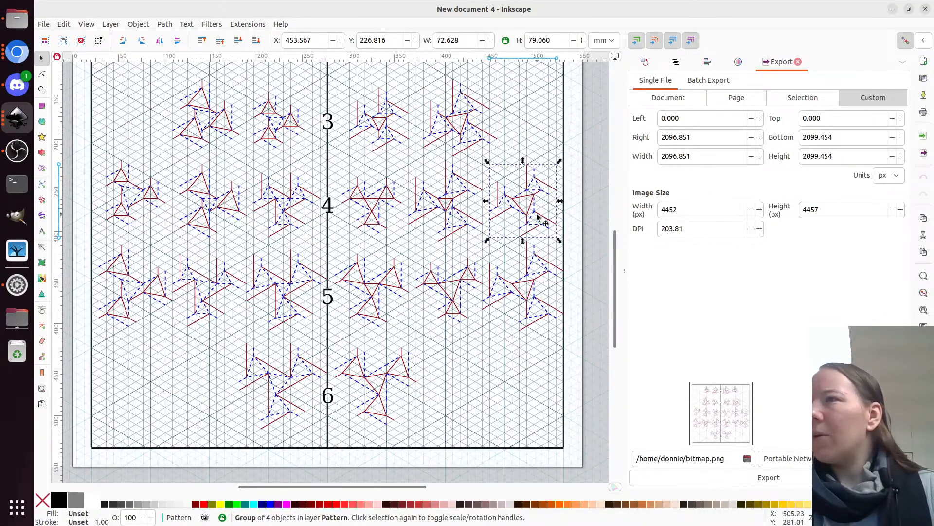
pyautogui.keyDown('shift'); pyautogui.click(209, 207); pyautogui.keyUp('shift')
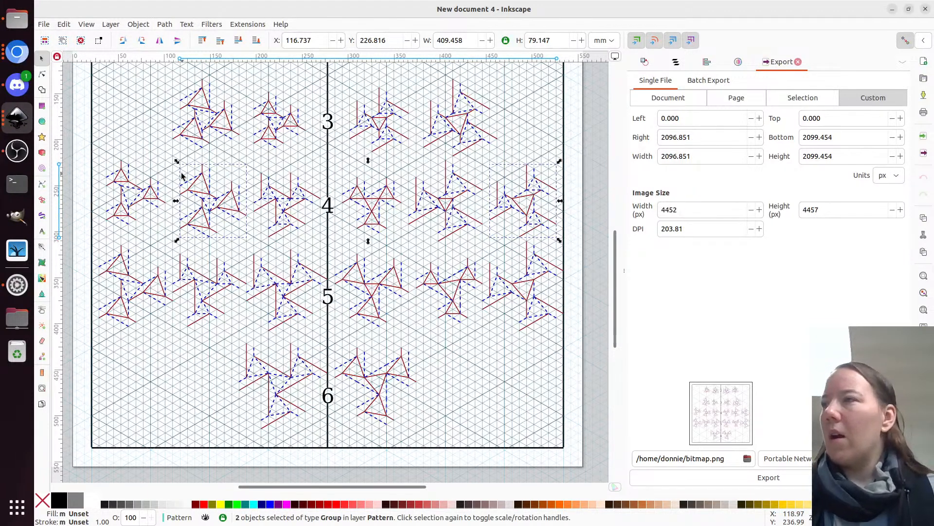
pyautogui.press('alt')
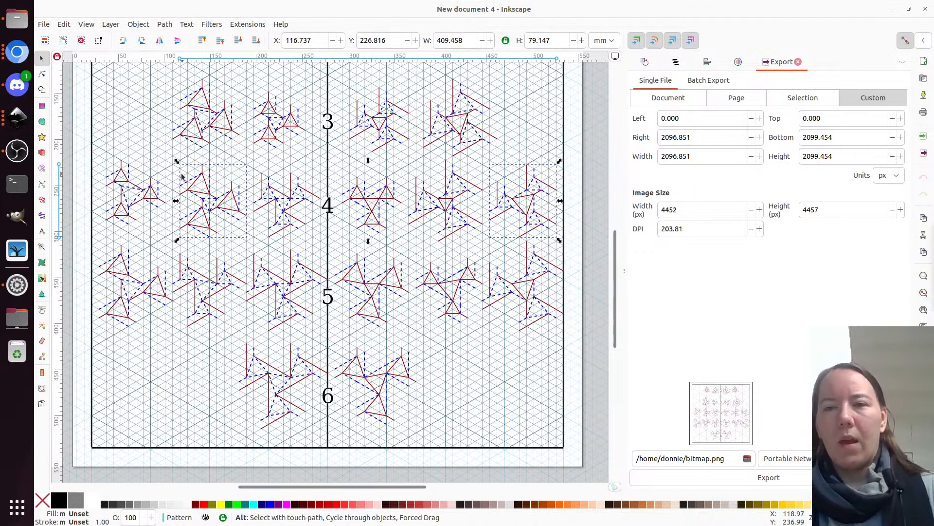
pyautogui.hotkey('alt', 'Tab')
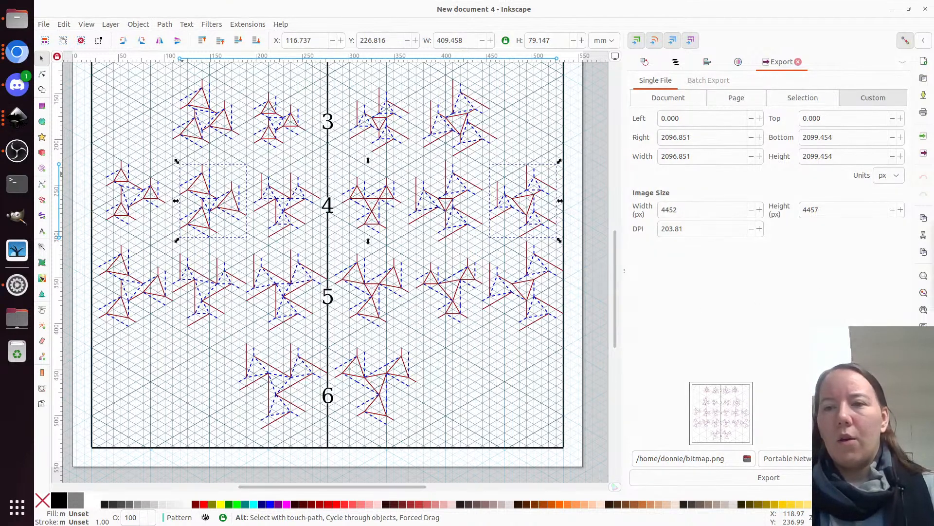
pyautogui.hotkey('alt', 'Tab')
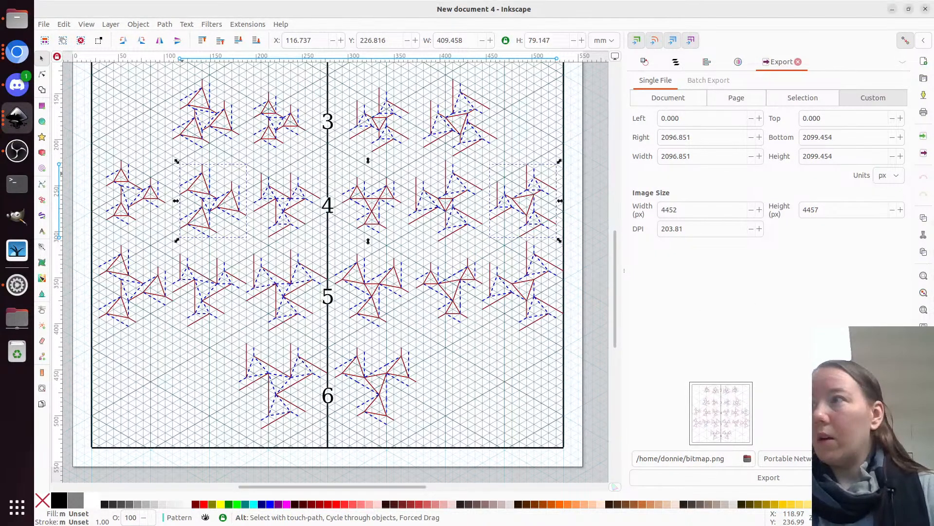
# Create a new document from the custom template CP-triangle.
pyautogui.hotkey('ctrl', 'alt', 'n')
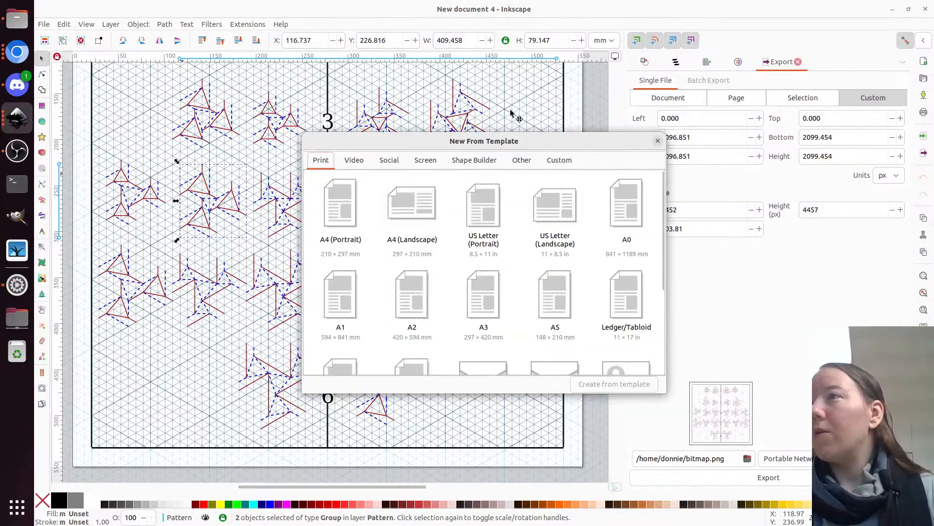
pyautogui.click(559, 160)
pyautogui.scroll(-3, 468, 310)
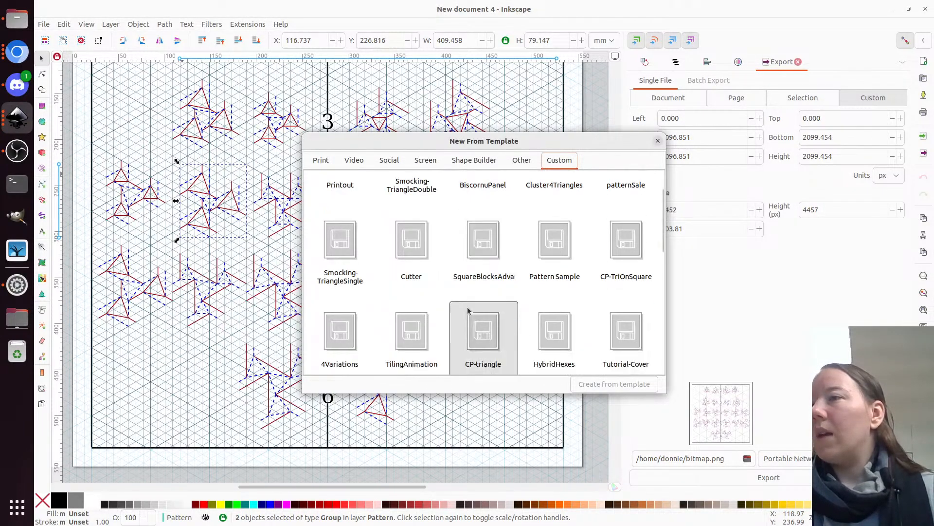
pyautogui.scroll(-1, 468, 310)
pyautogui.click(482, 297)
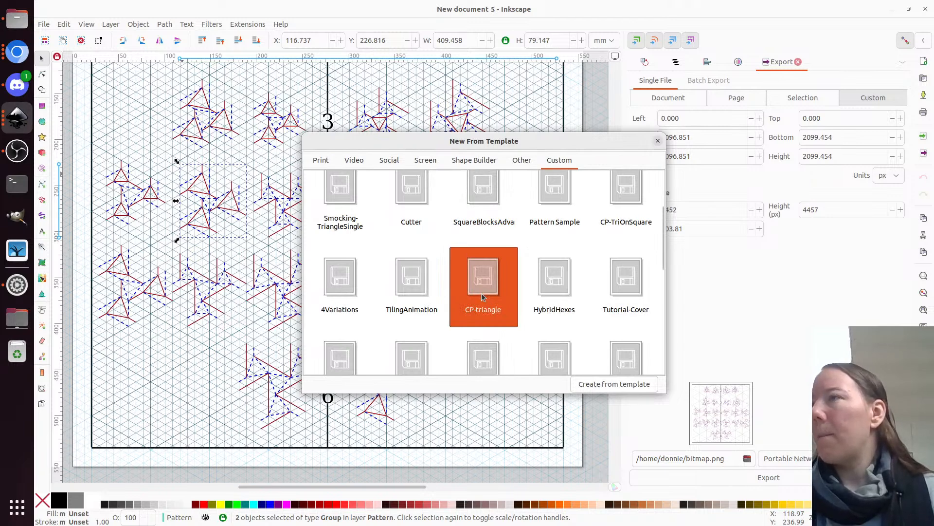
pyautogui.doubleClick(481, 295)
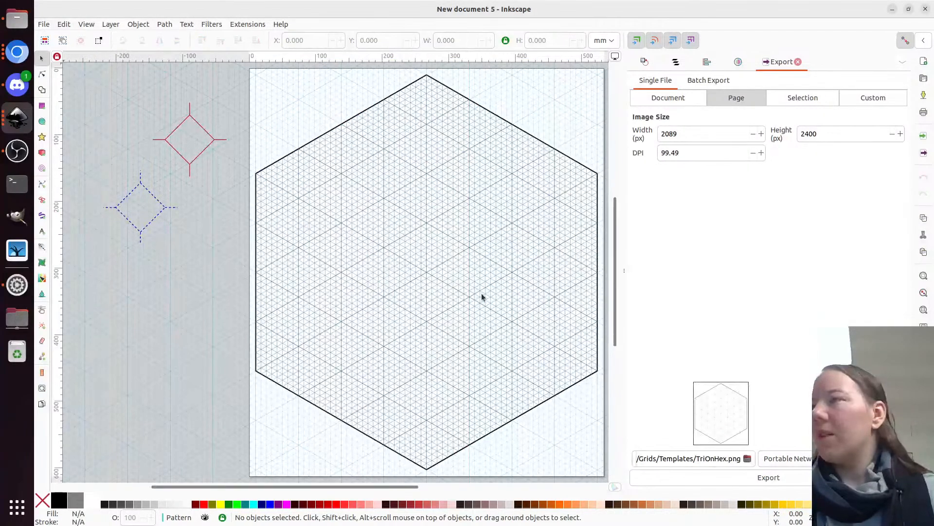
# Delete the red and blue sample squares beside the page and paste the two copied clusters onto the hexagonal grid.
pyautogui.press('Delete')
pyautogui.press('5')
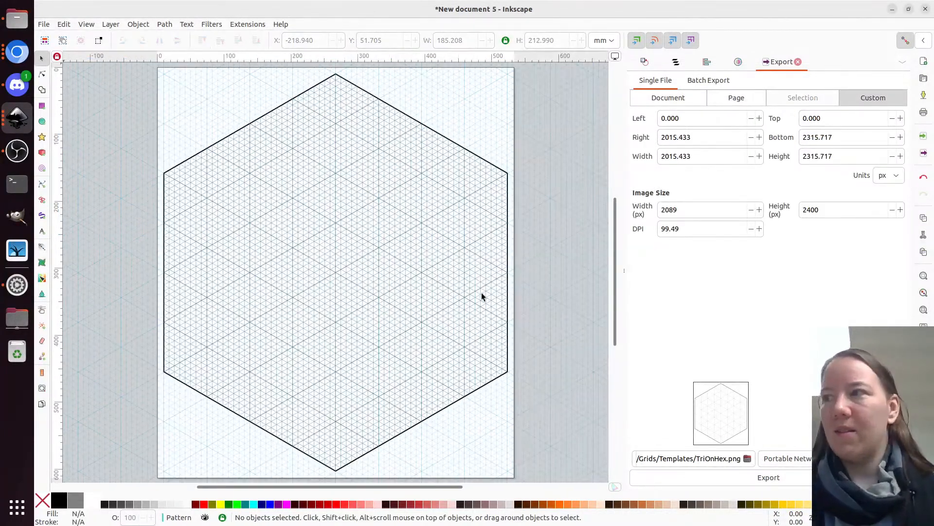
pyautogui.hotkey('ctrl', 'v')
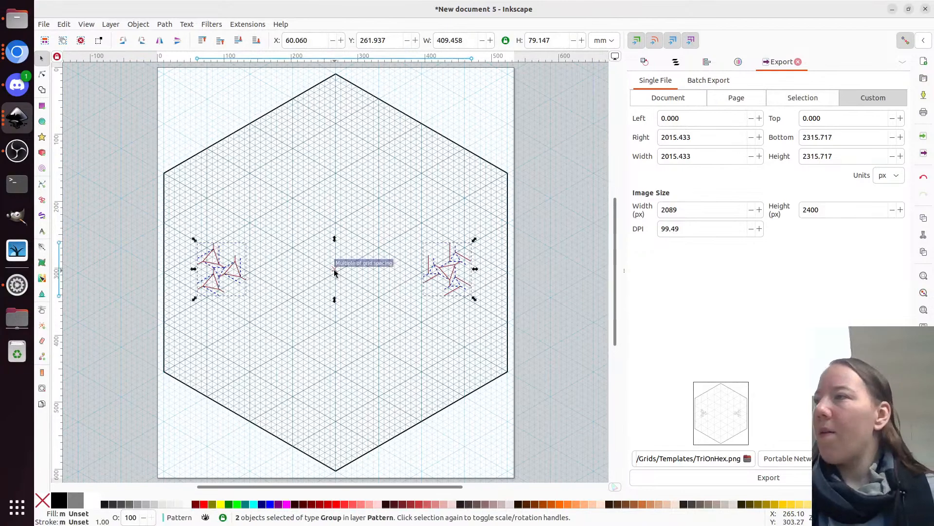
# Move the left cluster near the hexagon's centre and place the other cluster above and to the right of it.
pyautogui.click(416, 342)
pyautogui.scroll(1, 334, 323)
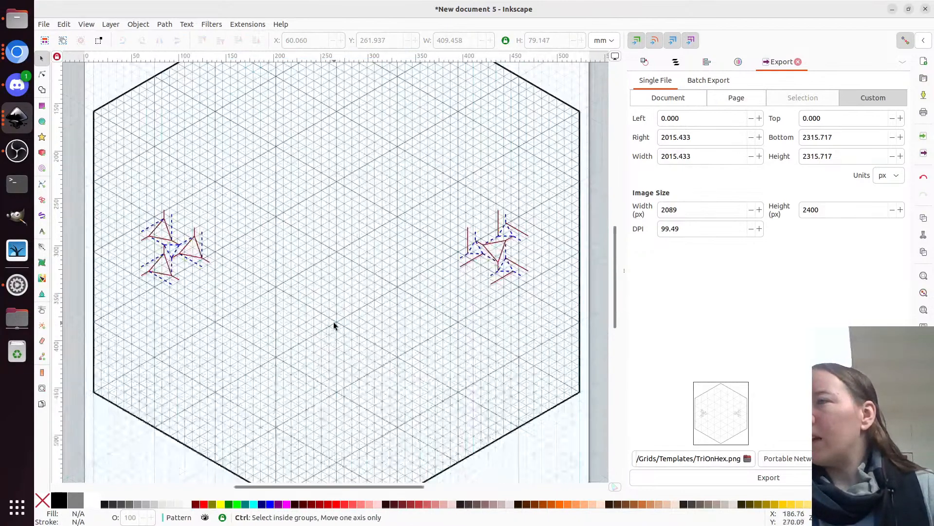
pyautogui.moveTo(176, 247); pyautogui.dragTo(294, 252)
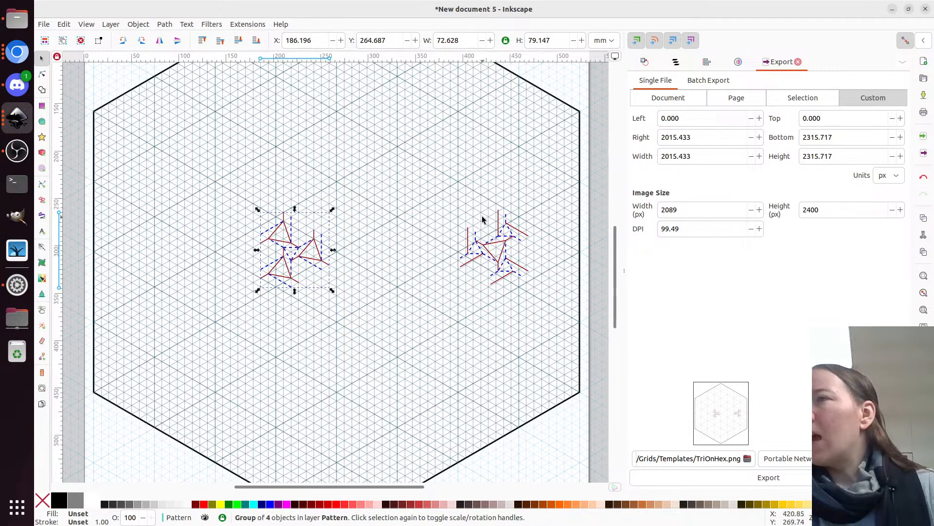
pyautogui.moveTo(506, 249); pyautogui.dragTo(362, 184)
# Rotate the upper-right cluster by 60 degrees.
pyautogui.click(644, 62)
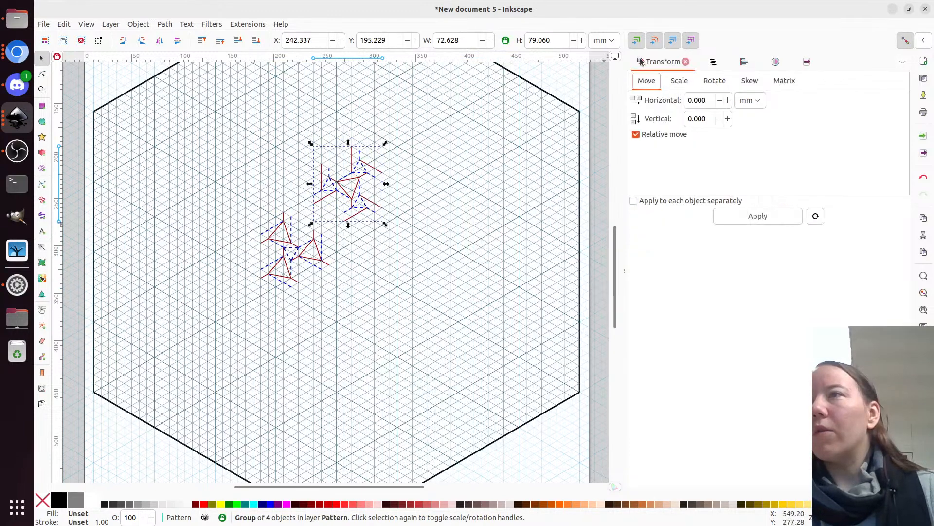
pyautogui.click(706, 85)
pyautogui.click(673, 101)
pyautogui.write('60.000')
pyautogui.press('Tab')
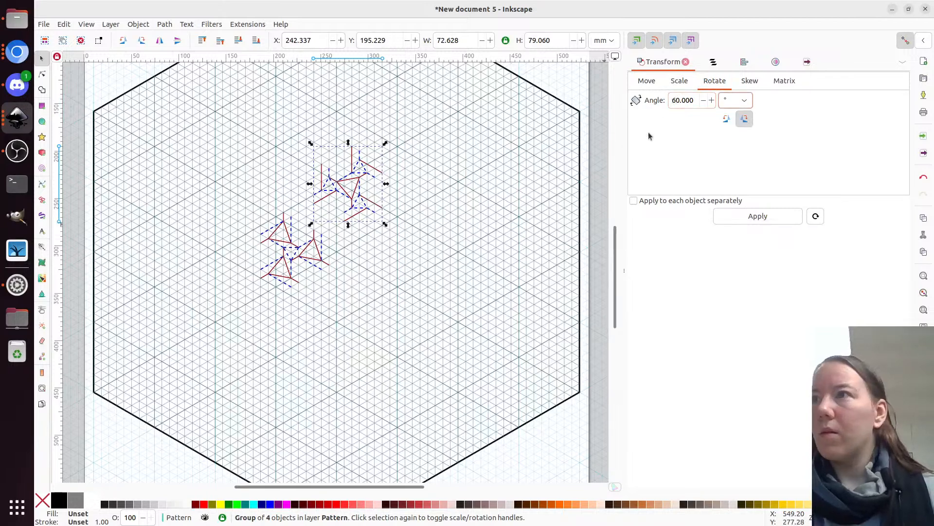
pyautogui.click(789, 227)
# Flip the rotated cluster horizontally and reposition it closer to the lower-left cluster.
pyautogui.moveTo(349, 192); pyautogui.dragTo(295, 186)
pyautogui.moveTo(298, 186); pyautogui.dragTo(350, 178)
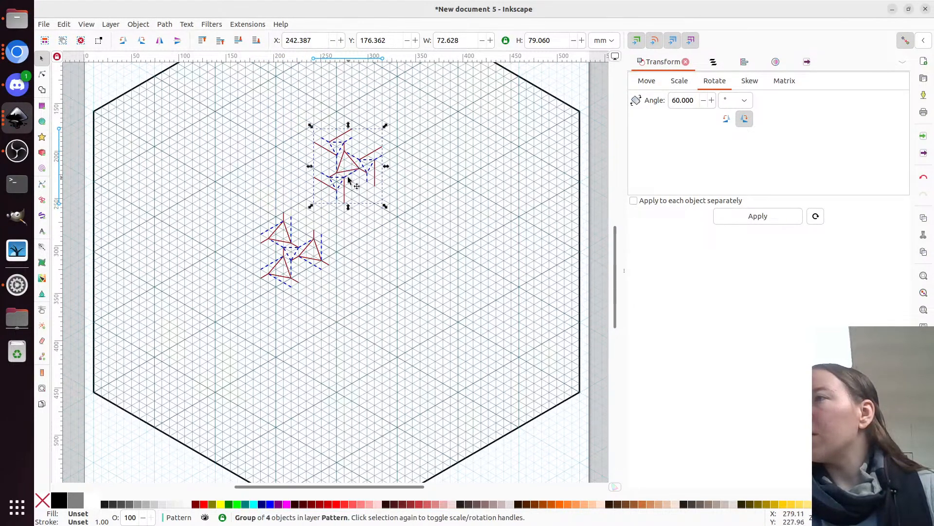
pyautogui.click(159, 42)
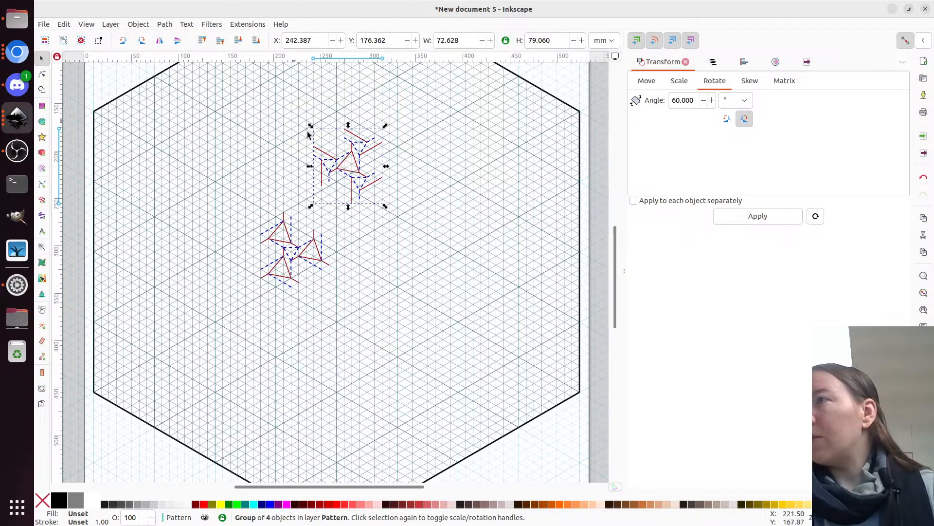
pyautogui.moveTo(344, 155); pyautogui.dragTo(329, 185)
# Shorten the two vertical outer red lines of the upper cluster to two grid units by moving their lower end nodes.
pyautogui.scroll(3, 313, 214)
pyautogui.scroll(6, 314, 215)
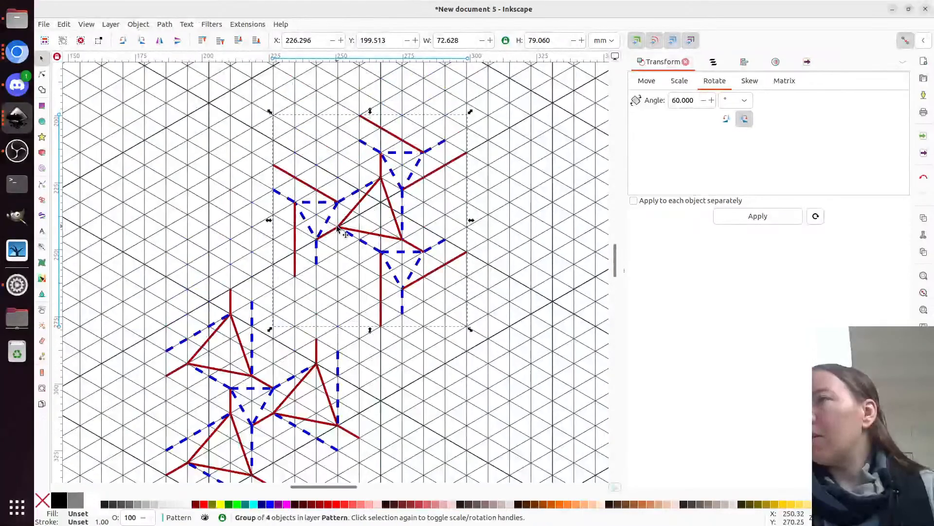
pyautogui.press('n')
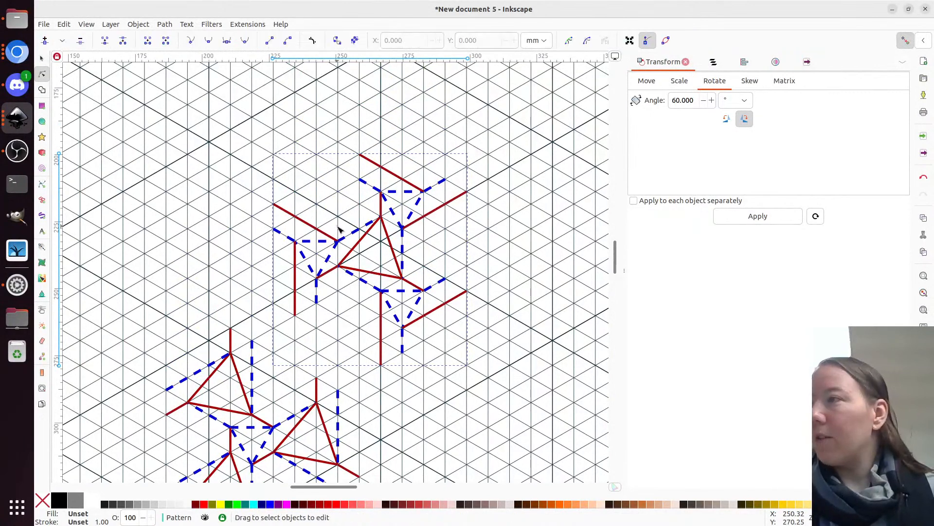
pyautogui.click(294, 300)
pyautogui.moveTo(294, 317); pyautogui.dragTo(294, 290)
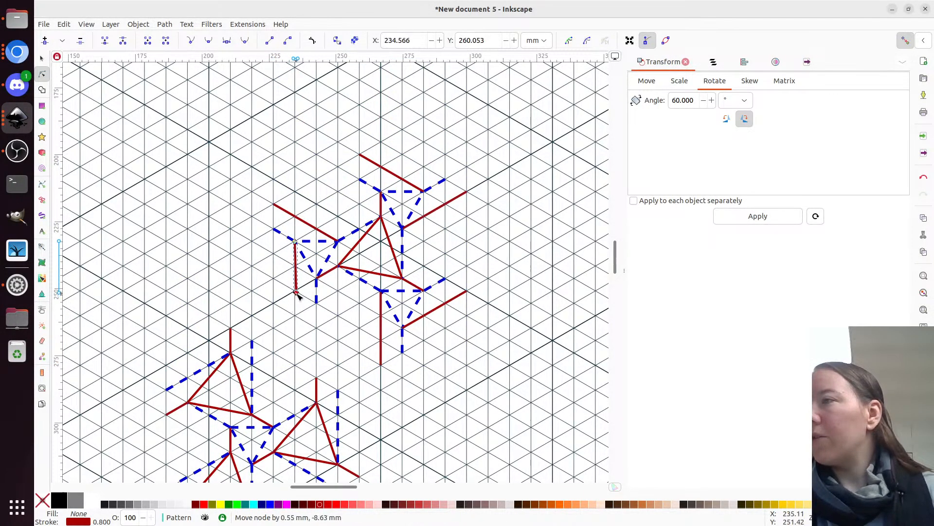
pyautogui.click(381, 355)
pyautogui.moveTo(381, 362); pyautogui.dragTo(381, 340)
# Shorten the four slanted outer red lines of the upper cluster to two grid units by moving their free end nodes inward.
pyautogui.click(291, 217)
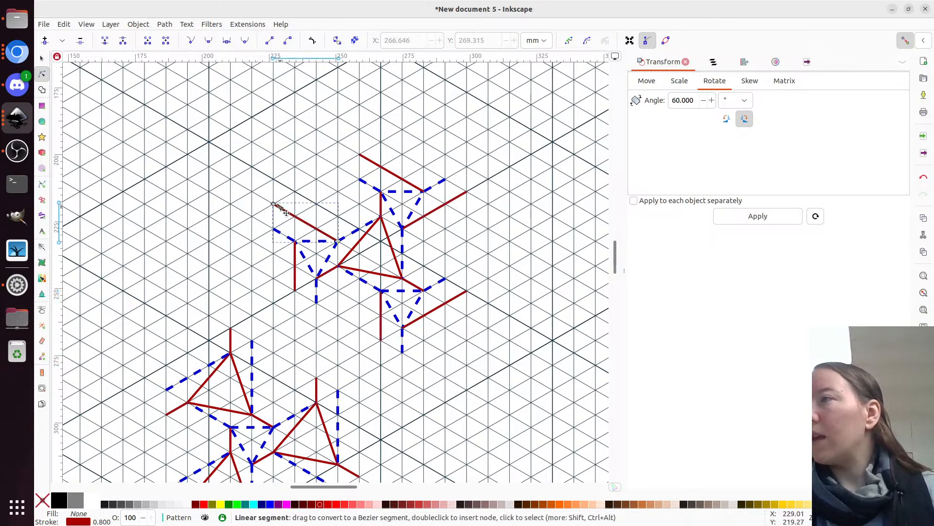
pyautogui.moveTo(274, 204); pyautogui.dragTo(295, 216)
pyautogui.click(392, 172)
pyautogui.moveTo(361, 155); pyautogui.dragTo(383, 167)
pyautogui.click(453, 199)
pyautogui.moveTo(467, 191); pyautogui.dragTo(446, 204)
pyautogui.click(450, 300)
pyautogui.moveTo(467, 292); pyautogui.dragTo(444, 305)
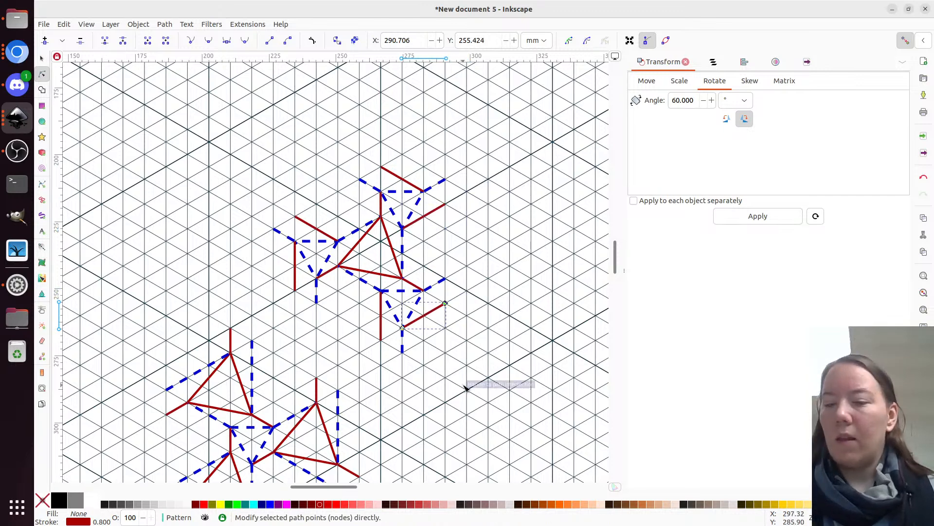
# Move the upper cluster down and left until its vertical creases meet those of the lower cluster, forming one combined unit.
pyautogui.press('s')
pyautogui.press('Escape')
pyautogui.moveTo(355, 276); pyautogui.dragTo(290, 316)
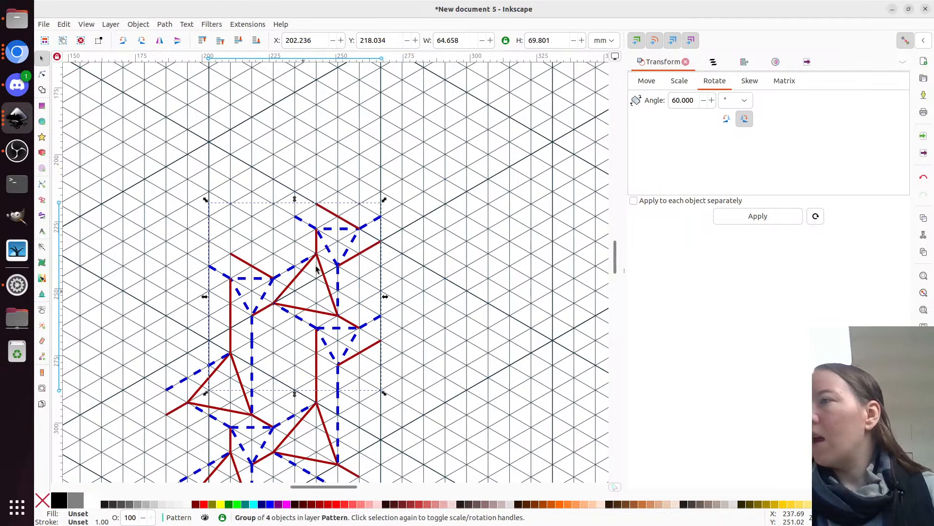
pyautogui.scroll(-1, 282, 283)
pyautogui.scroll(-4, 321, 265)
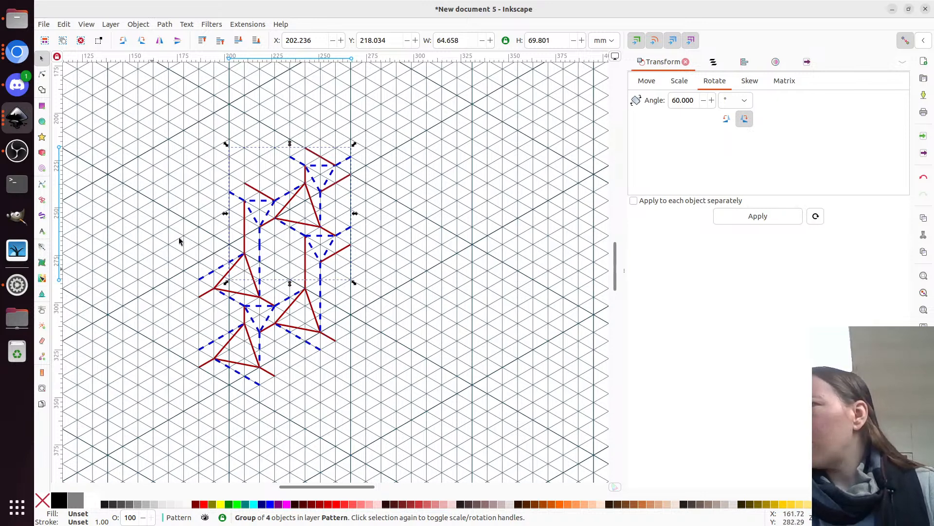
pyautogui.keyDown('shift'); pyautogui.click(215, 288); pyautogui.keyUp('shift')
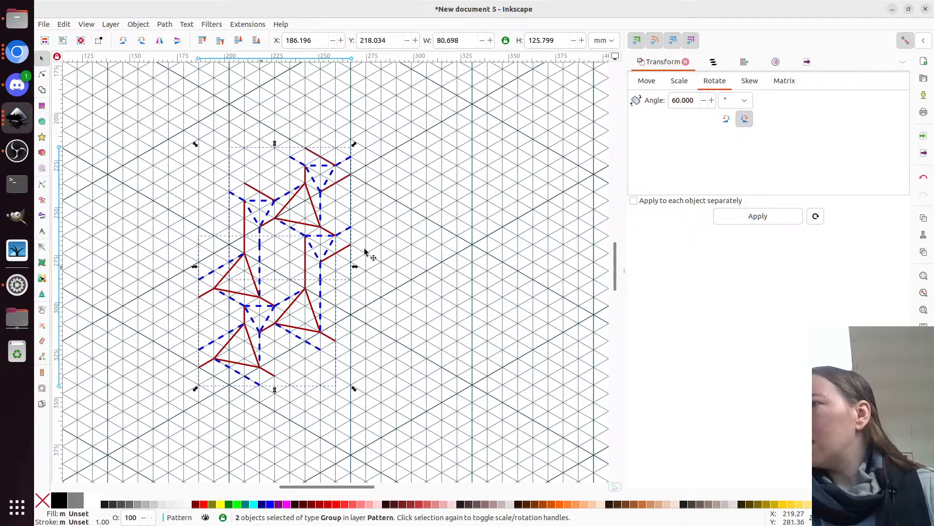
pyautogui.click(363, 282)
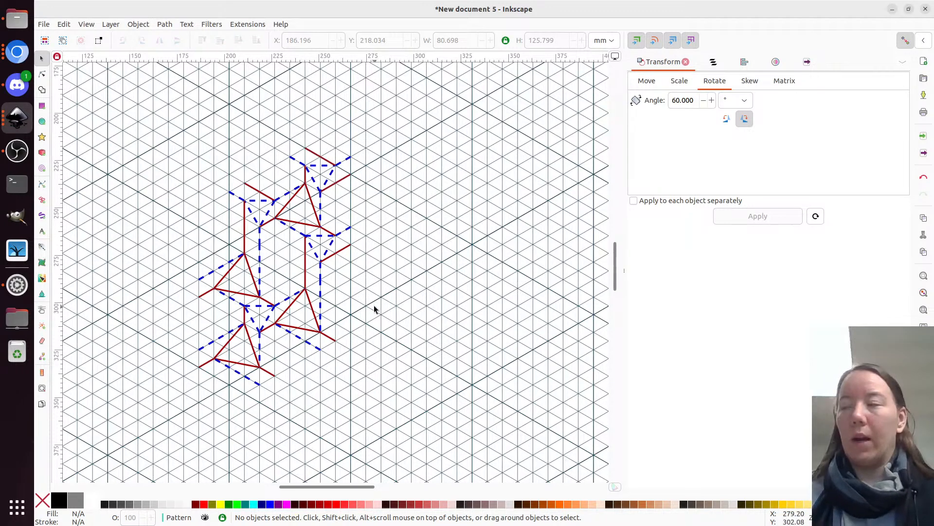
# Duplicate the two joined clusters three times and arrange the copies around an open hexagonal area so their creases connect.
pyautogui.click(290, 201)
pyautogui.keyDown('shift'); pyautogui.click(255, 305); pyautogui.keyUp('shift')
pyautogui.hotkey('ctrl', 'd')
pyautogui.moveTo(284, 208); pyautogui.dragTo(466, 279)
pyautogui.hotkey('ctrl', 'd')
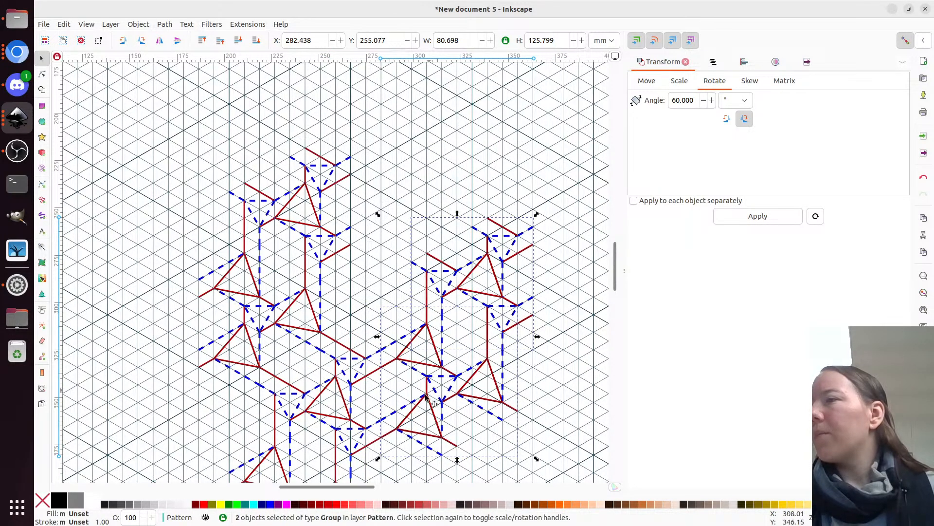
pyautogui.moveTo(422, 401); pyautogui.dragTo(392, 207)
pyautogui.scroll(-2, 291, 425)
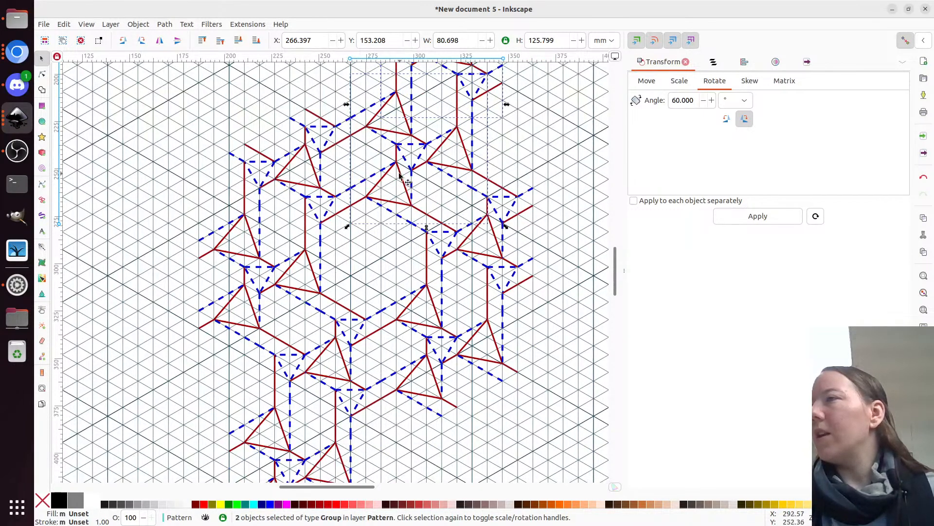
pyautogui.scroll(4, 403, 231)
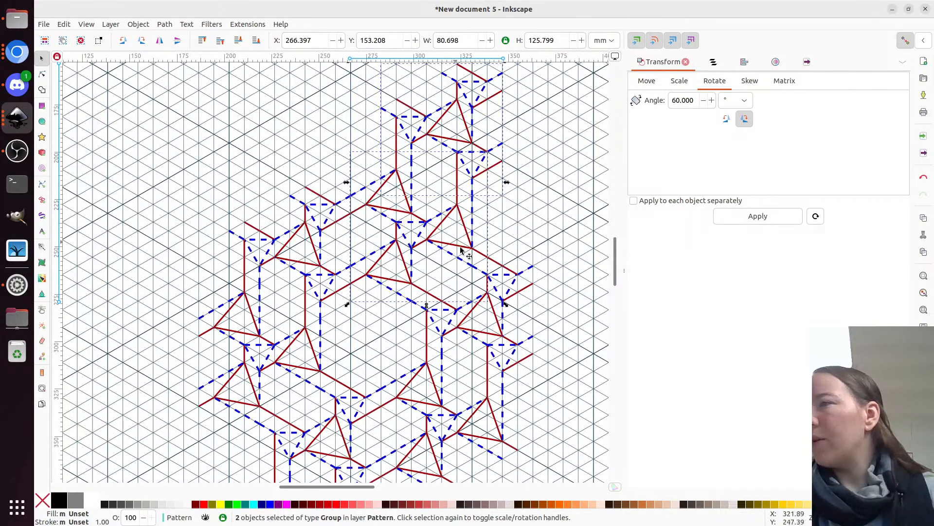
# Move the entire pattern by -8.02 mm horizontally and 4.63 mm vertically on the grid.
pyautogui.keyDown('ctrl'); pyautogui.scroll(-1, 475, 241); pyautogui.keyUp('ctrl')
pyautogui.scroll(-3, 475, 241)
pyautogui.hotkey('ctrl', 'a')
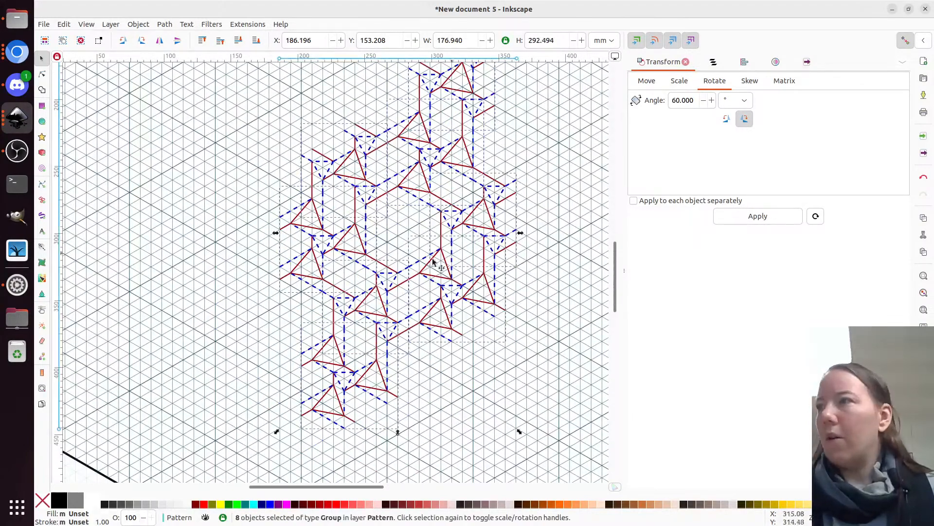
pyautogui.moveTo(437, 263)
pyautogui.mouseDown()
pyautogui.moveTo(409, 272)
pyautogui.moveTo(423, 264)
pyautogui.mouseUp()
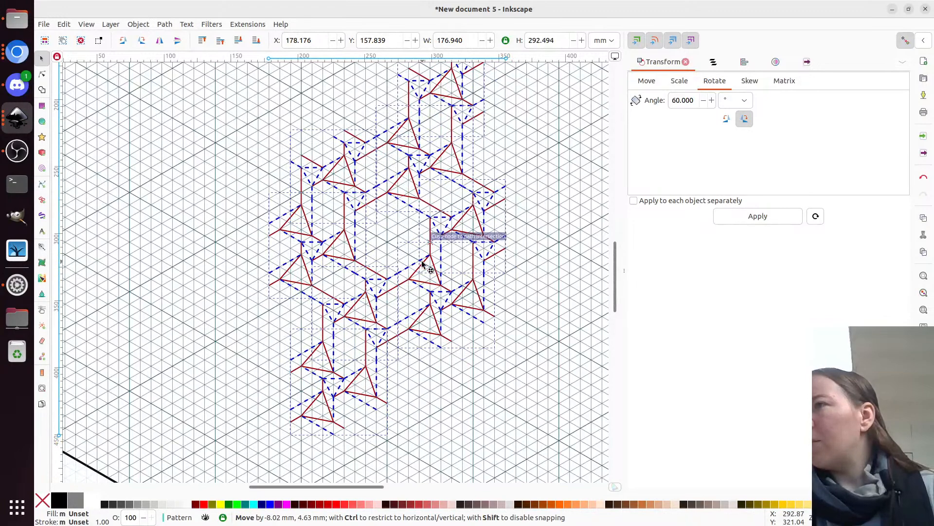
pyautogui.moveTo(422, 264); pyautogui.dragTo(426, 257)
pyautogui.scroll(2, 384, 243)
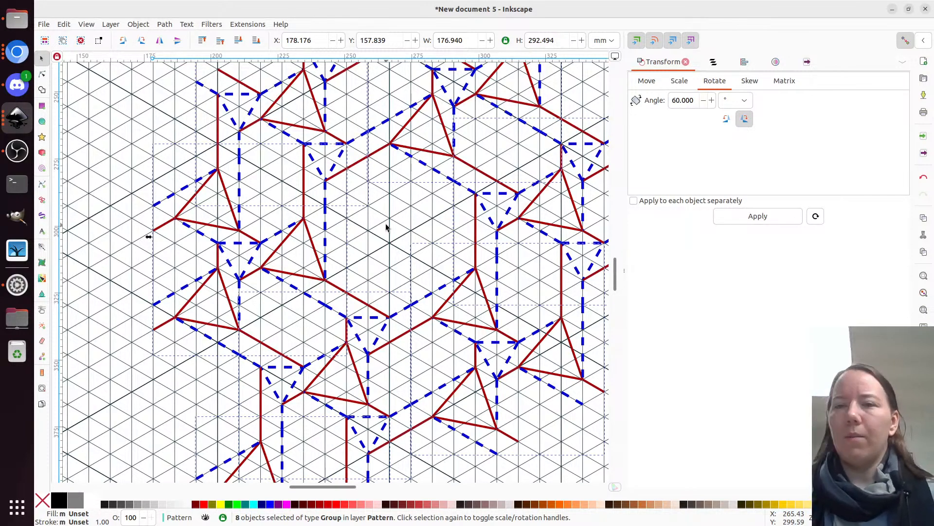
pyautogui.keyDown('ctrl'); pyautogui.scroll(-1, 326, 269); pyautogui.keyUp('ctrl')
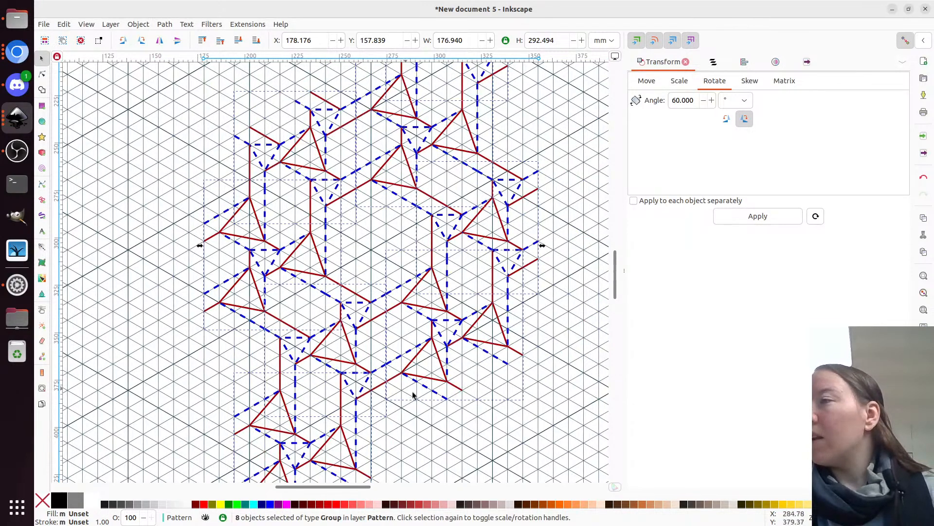
# Delete the three duplicated units, keeping only the original pair of joined clusters.
pyautogui.keyDown('shift'); pyautogui.click(258, 215); pyautogui.keyUp('shift')
pyautogui.press('Delete')
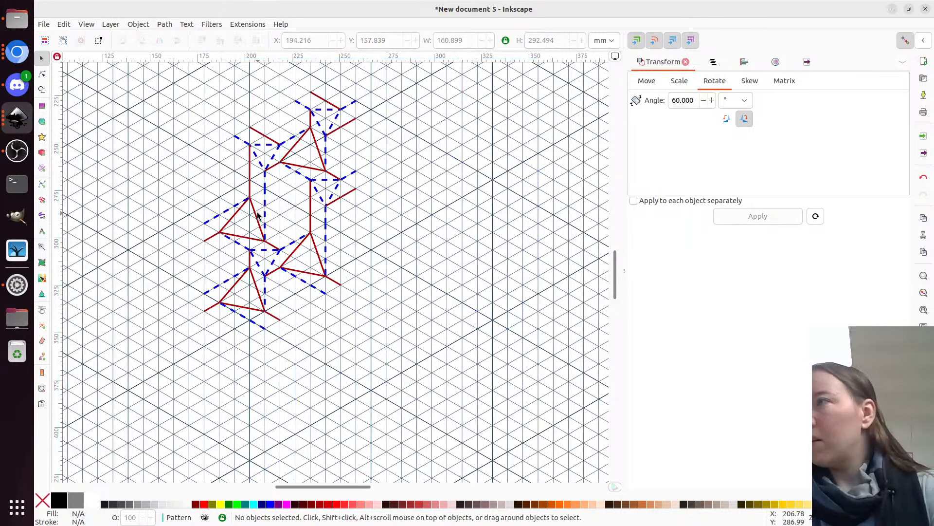
pyautogui.scroll(2, 373, 344)
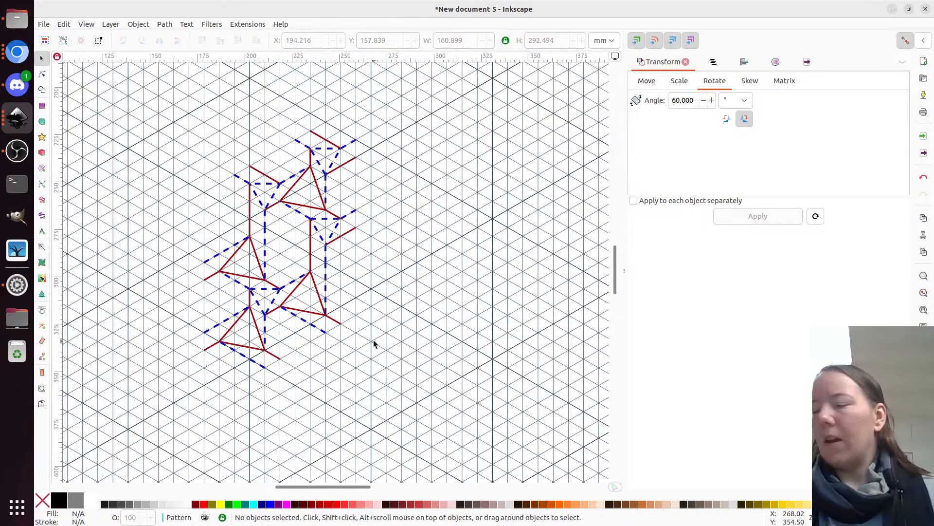
# Group the two joined clusters and place duplicates above and below to form a connected three-unit strip.
pyautogui.hotkey('ctrl', 'a')
pyautogui.hotkey('ctrl', 'g')
pyautogui.scroll(2, 343, 358)
pyautogui.hotkey('ctrl', 'd')
pyautogui.moveTo(261, 329)
pyautogui.mouseDown()
pyautogui.moveTo(252, 159)
pyautogui.moveTo(230, 127)
pyautogui.moveTo(353, 459)
pyautogui.moveTo(284, 433)
pyautogui.mouseUp()
pyautogui.hotkey('ctrl', 'd')
pyautogui.scroll(-2, 353, 459)
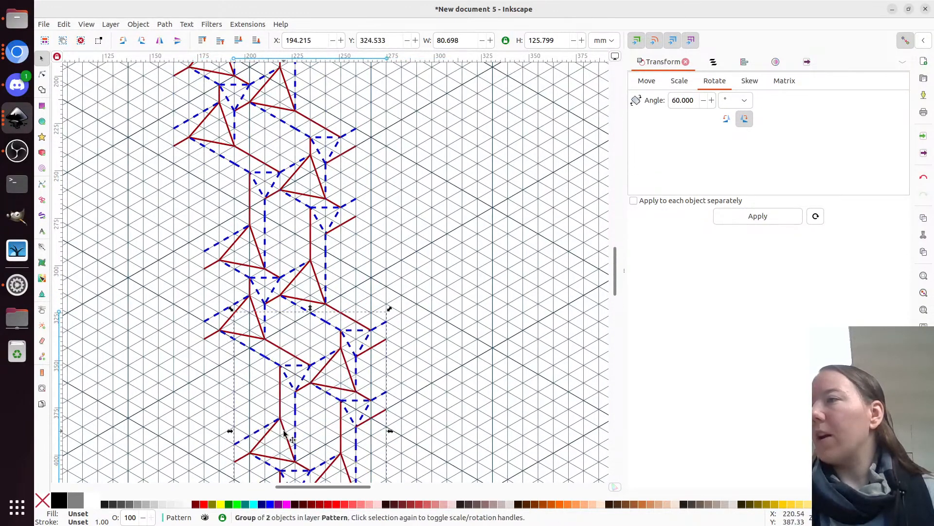
# Duplicate the whole three-unit strip sideways so the connected copies tile across the page.
pyautogui.hotkey('ctrl', 'a')
pyautogui.moveTo(227, 323); pyautogui.dragTo(593, 288)
pyautogui.hotkey('ctrl', 'd')
pyautogui.scroll(5, 465, 324)
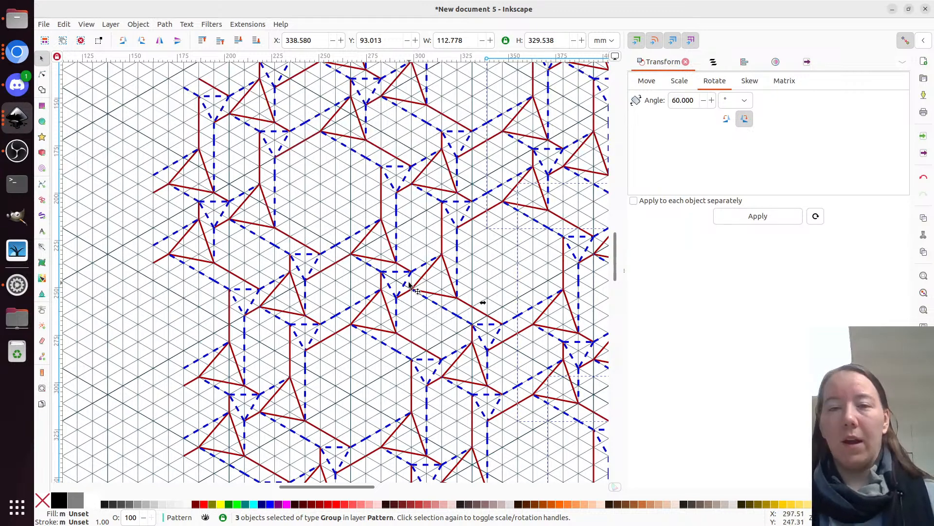
# Switch to the Tilings.svg document and examine the four smaller hexagonal red-and-white tilings in the lower row.
pyautogui.press('alt')
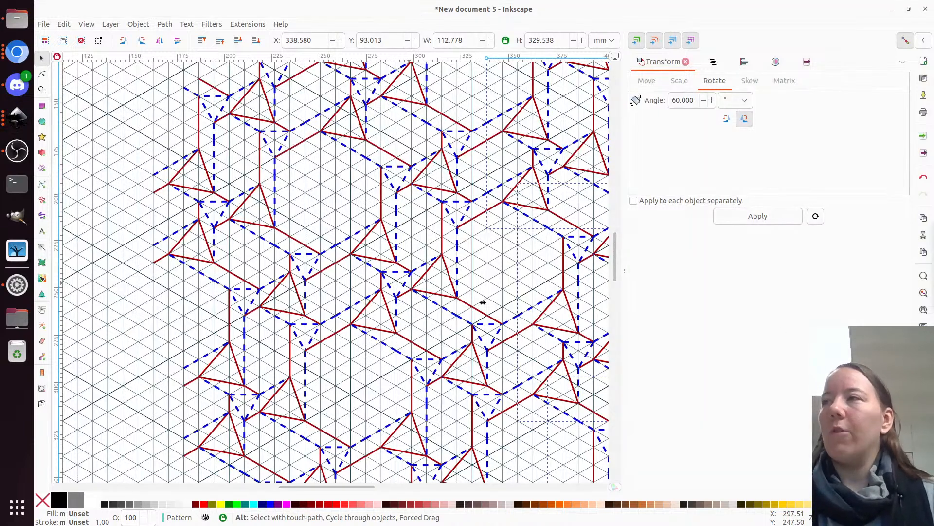
pyautogui.hotkey('alt', 'Tab')
pyautogui.scroll(3, 184, 386)
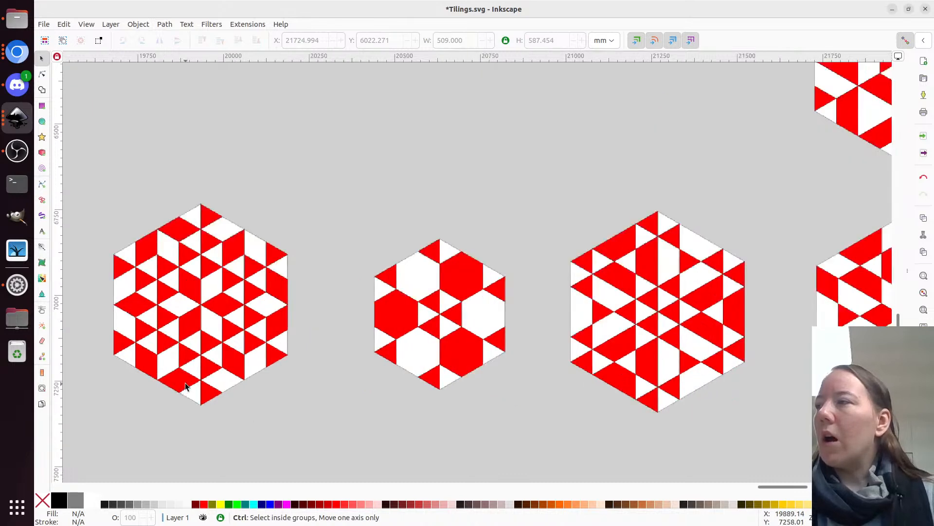
pyautogui.hscroll(-2, 184, 341)
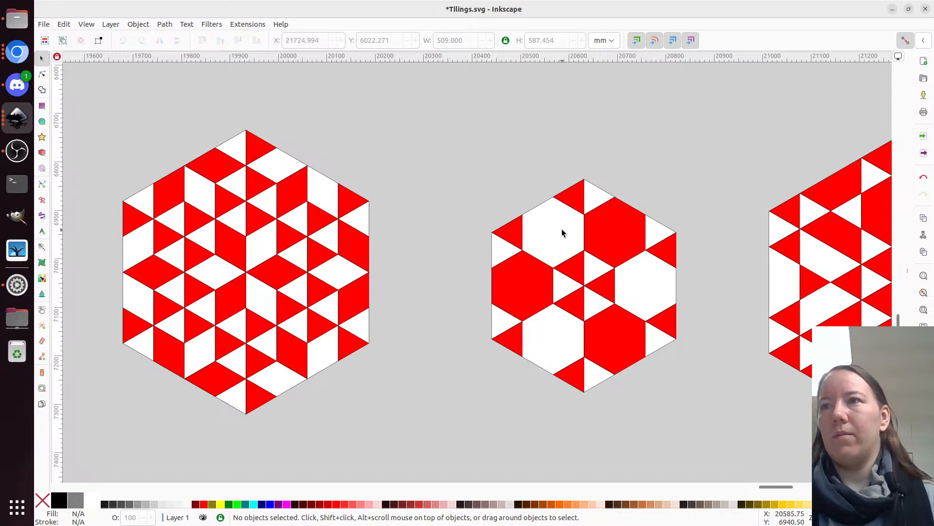
pyautogui.hscroll(15, 562, 233)
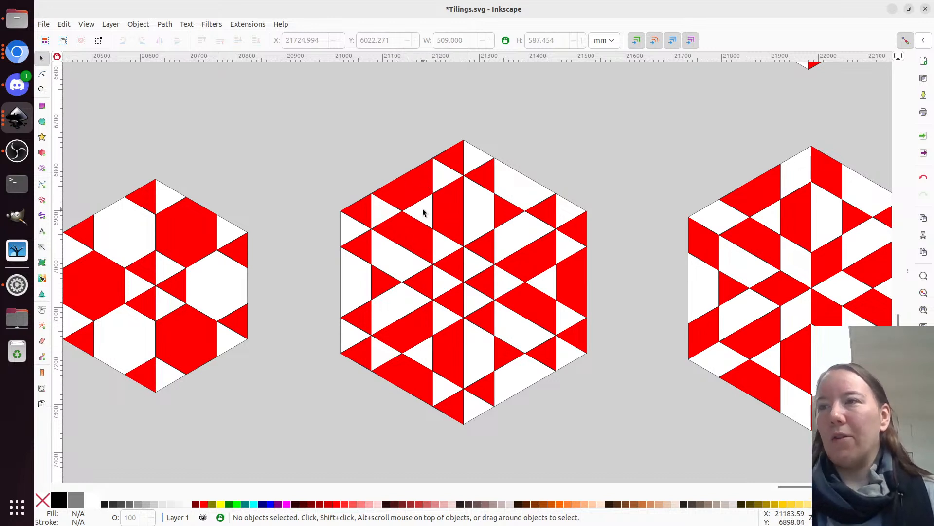
pyautogui.hscroll(6, 422, 208)
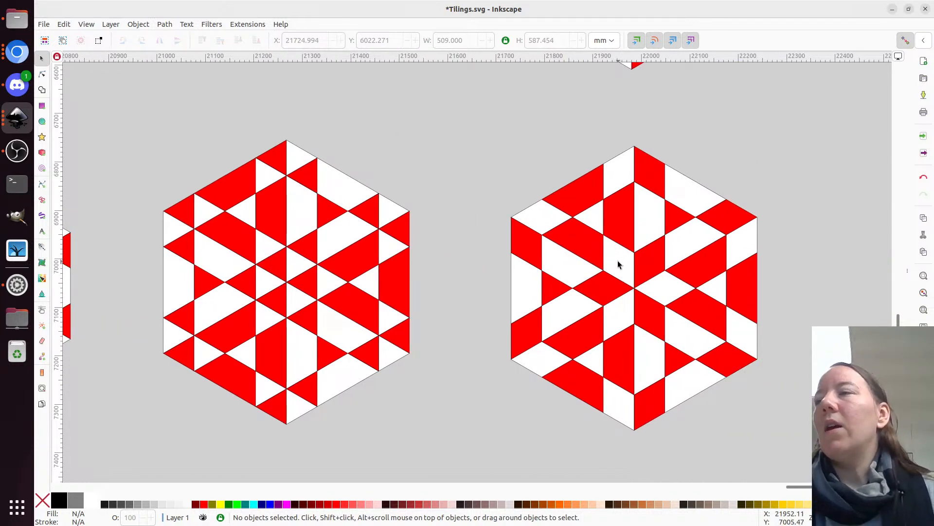
pyautogui.scroll(-1, 618, 264)
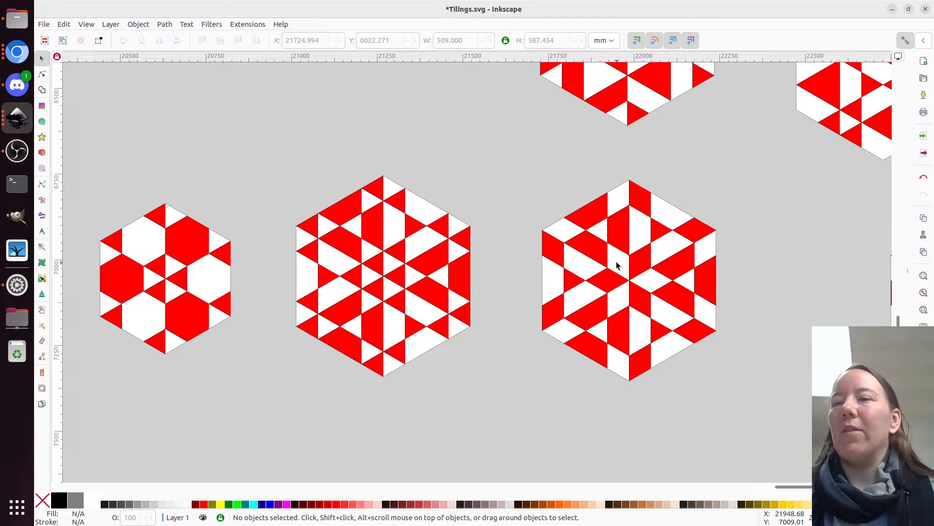
pyautogui.scroll(5, 616, 265)
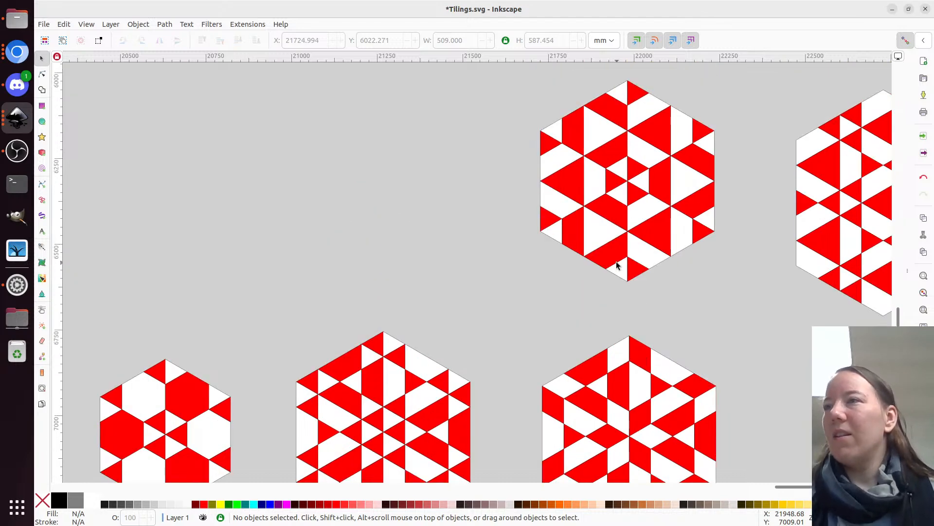
pyautogui.hscroll(-6, 480, 257)
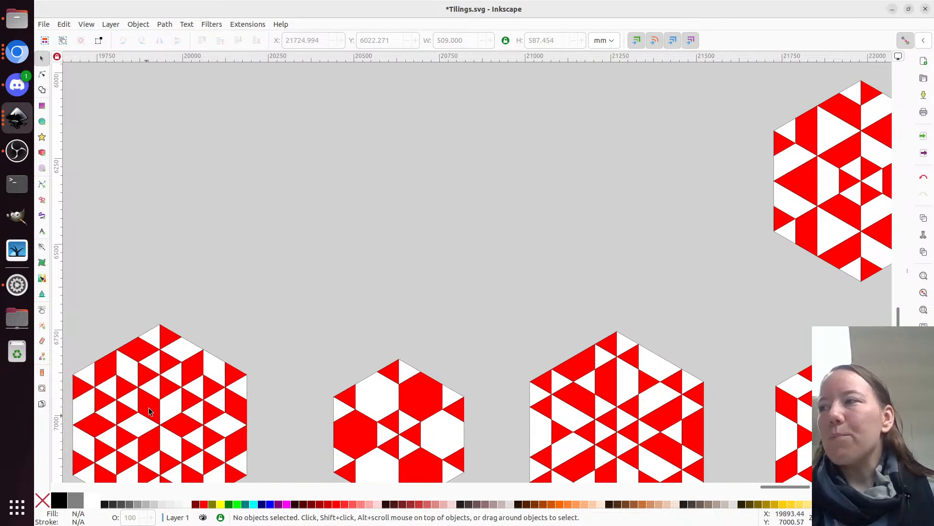
pyautogui.scroll(-3, 144, 370)
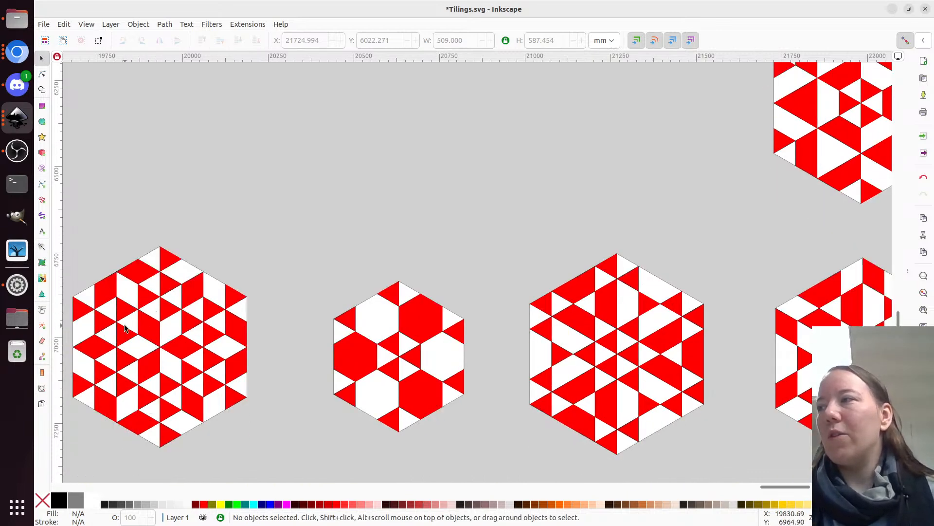
# Examine the upper tiling of large triangles around a small central hexagon and compare it with the neighbouring tilings.
pyautogui.scroll(3, 384, 260)
pyautogui.hscroll(5, 405, 255)
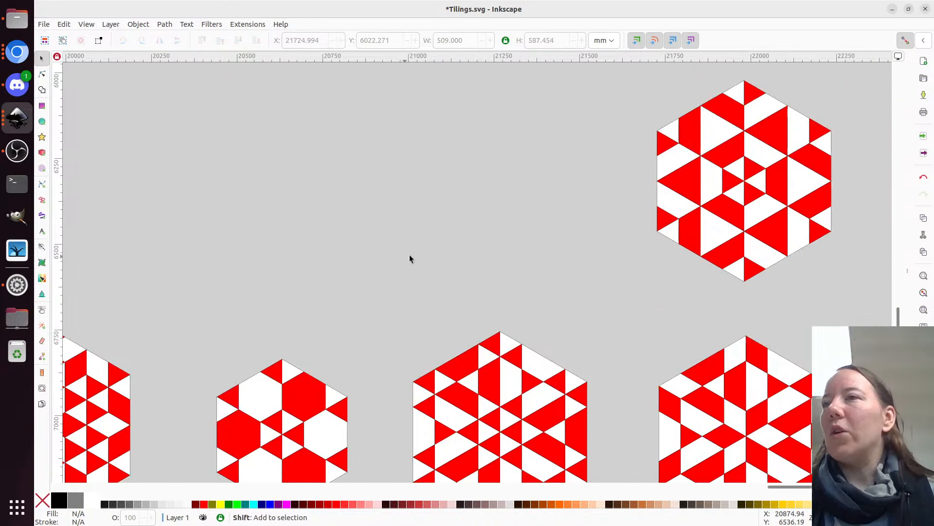
pyautogui.scroll(3, 706, 246)
pyautogui.scroll(1, 663, 244)
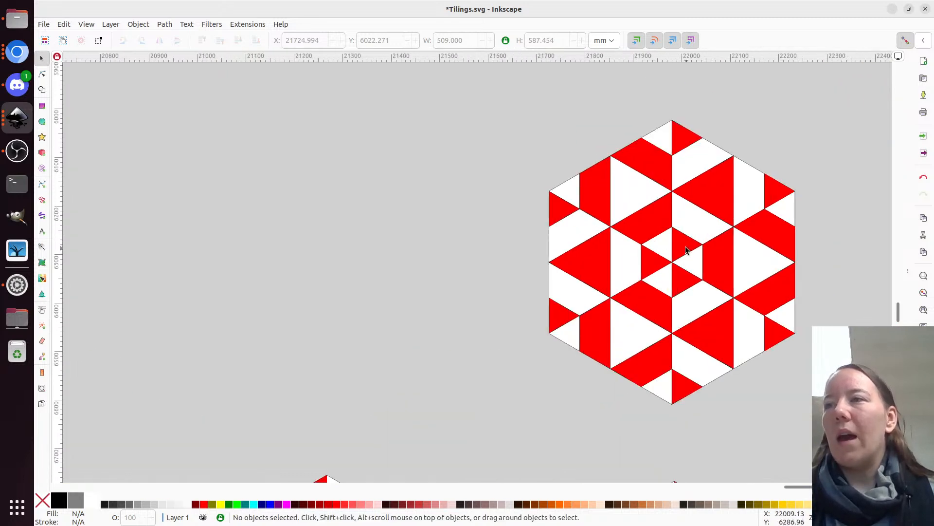
pyautogui.hscroll(3, 664, 243)
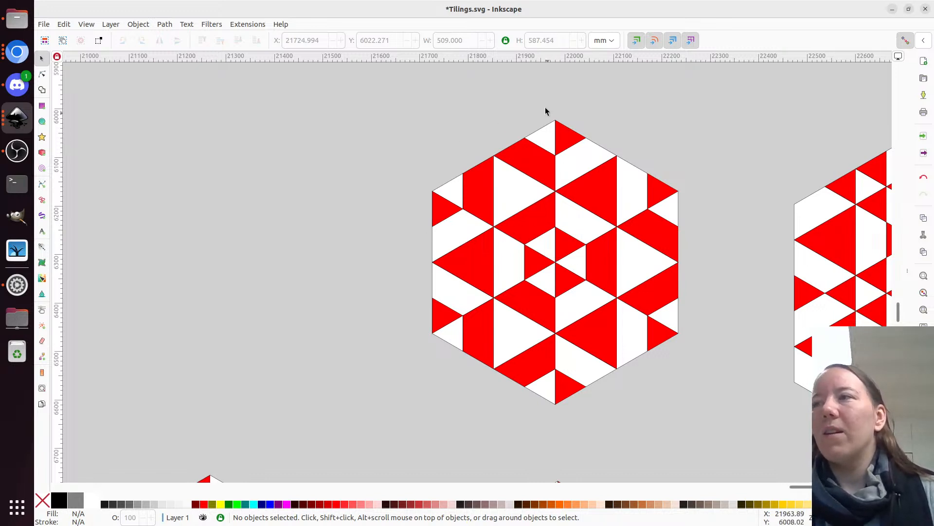
pyautogui.scroll(-2, 279, 238)
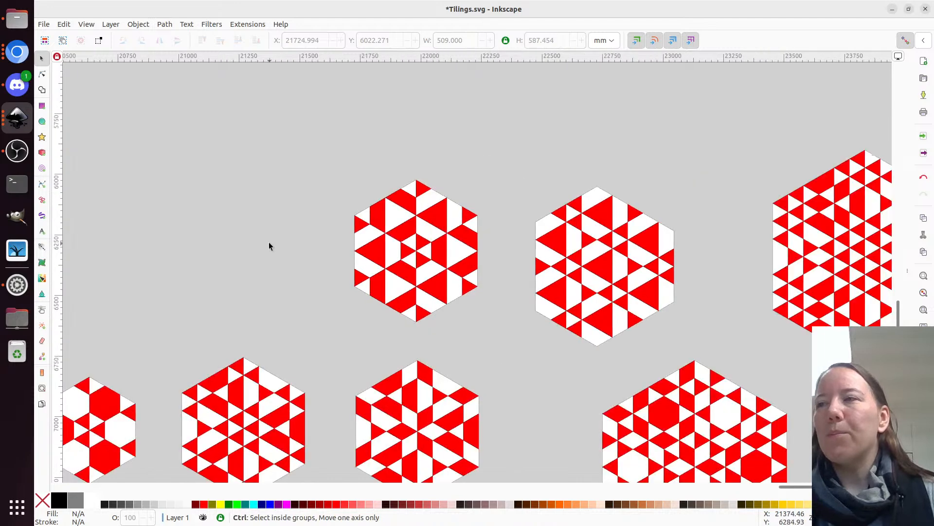
pyautogui.scroll(-4, 285, 270)
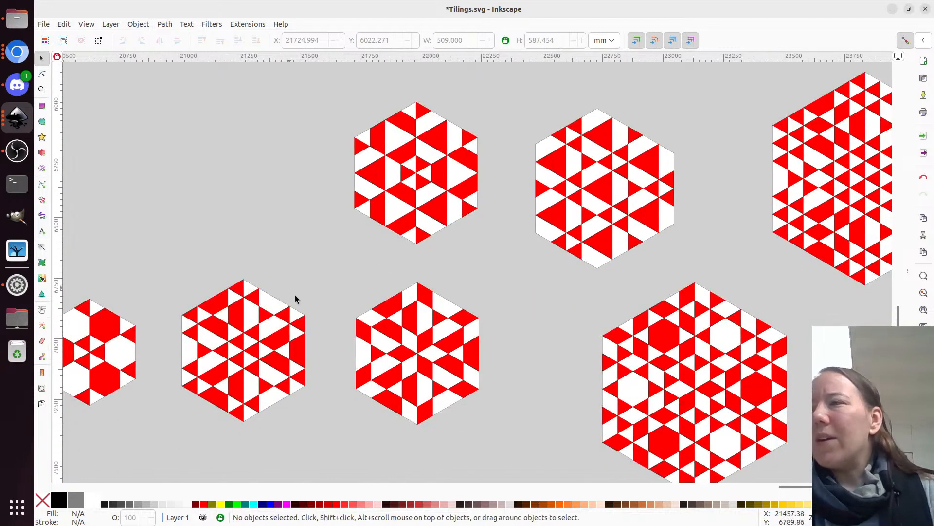
pyautogui.scroll(-1, 290, 290)
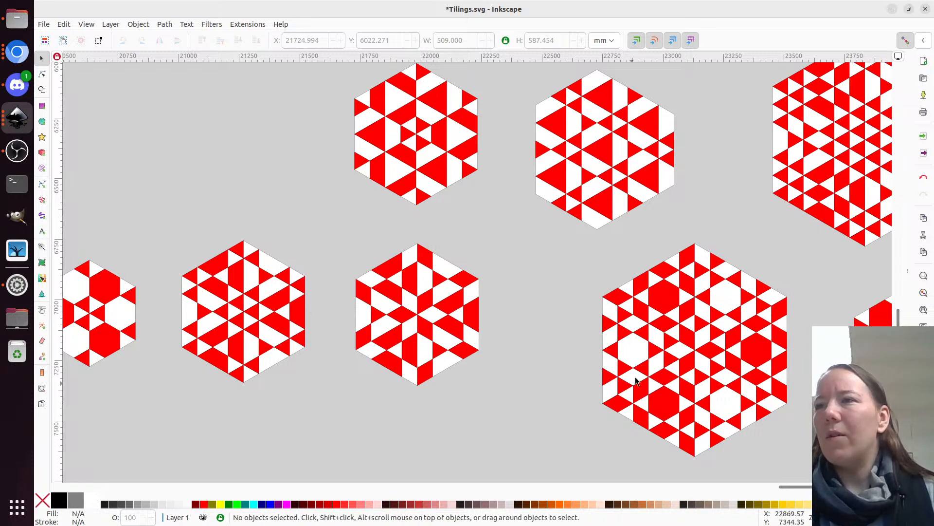
pyautogui.hscroll(2, 523, 281)
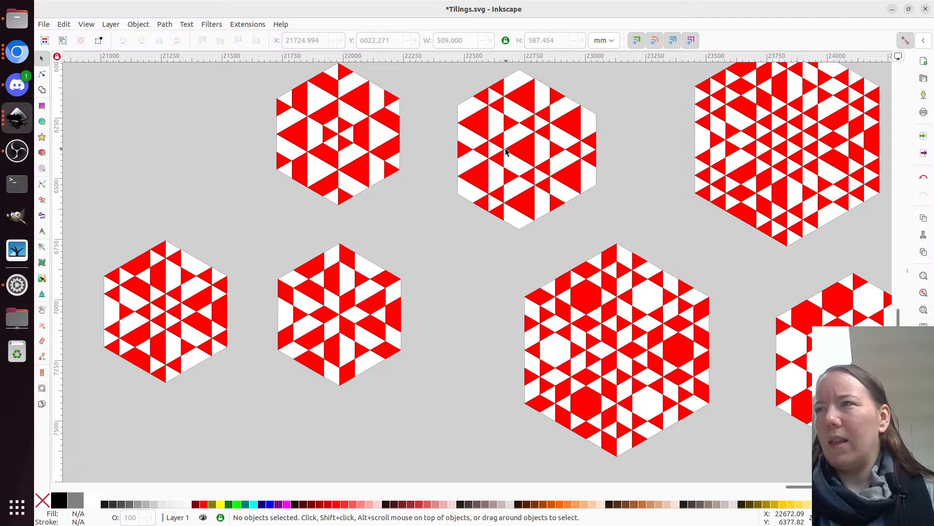
pyautogui.scroll(-2, 565, 381)
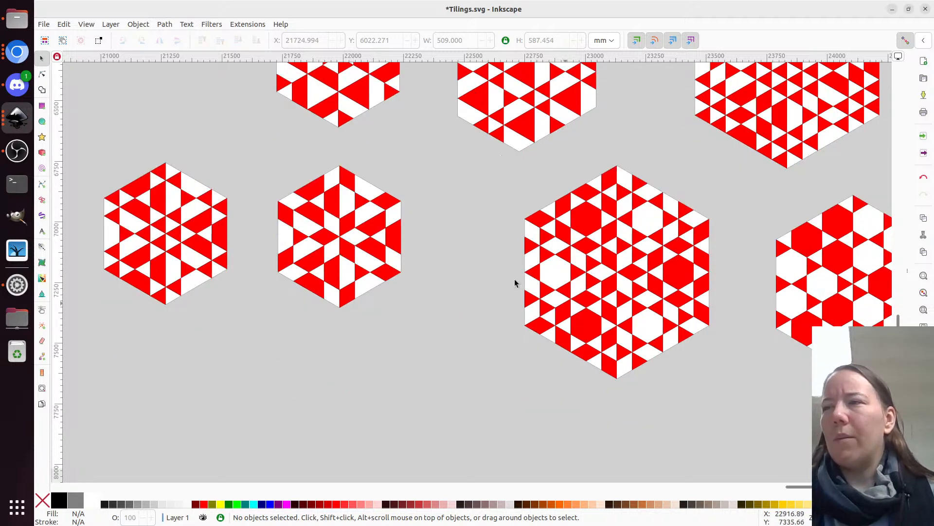
# Examine the two larger lower-row tilings that combine hexagons with triangles and rhombuses.
pyautogui.scroll(2, 676, 350)
pyautogui.hscroll(3, 521, 312)
pyautogui.scroll(2, 510, 316)
pyautogui.hscroll(2, 511, 316)
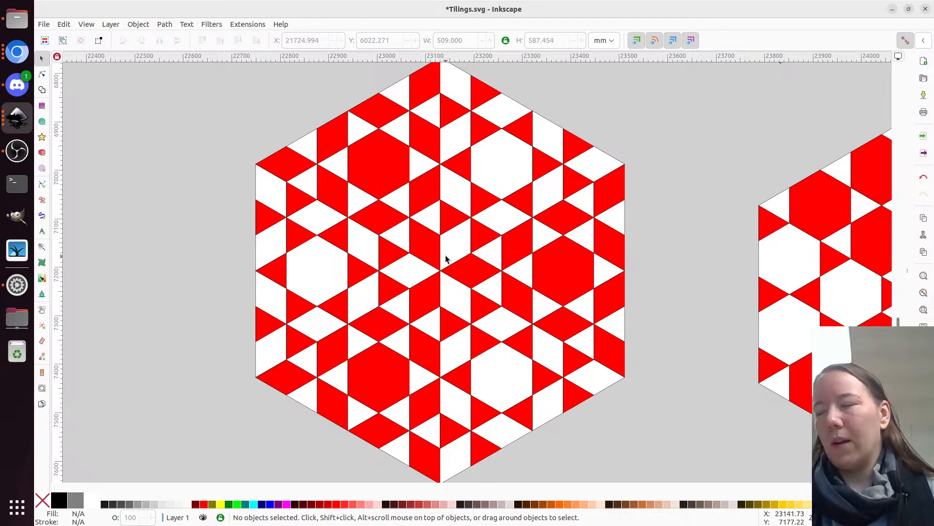
pyautogui.scroll(-2, 244, 282)
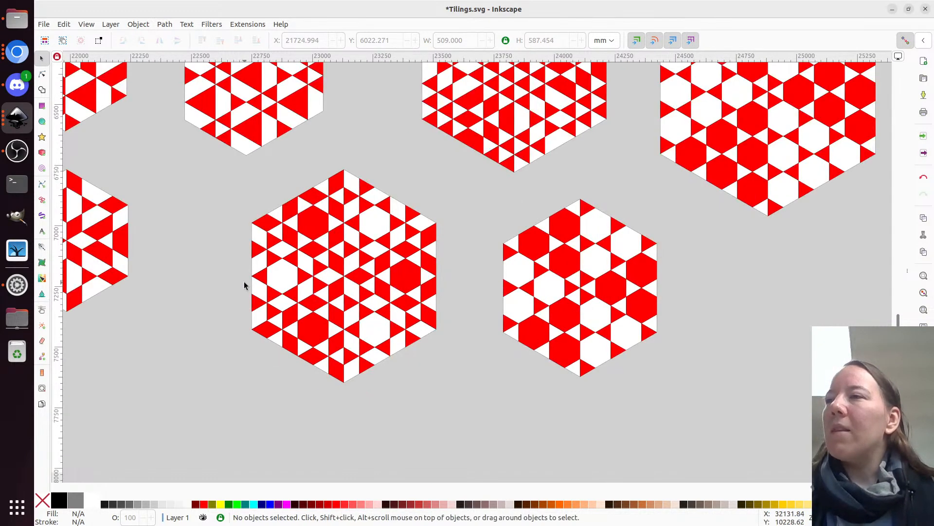
pyautogui.hscroll(5, 246, 281)
pyautogui.scroll(1, 497, 299)
pyautogui.scroll(1, 497, 299)
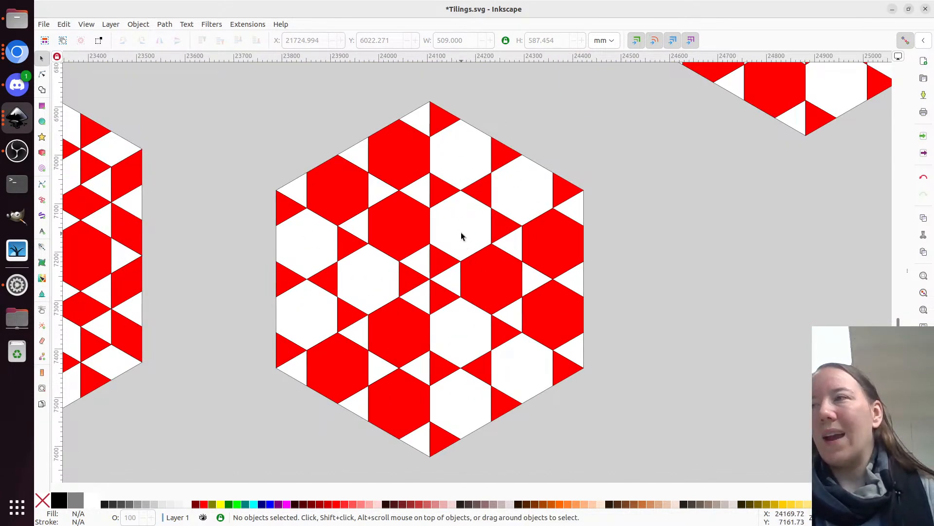
# Examine the dense upper-row tiling of triangles and parallelograms, and the neighbouring upper-row tiling with large triangles.
pyautogui.scroll(-2, 360, 325)
pyautogui.scroll(5, 549, 299)
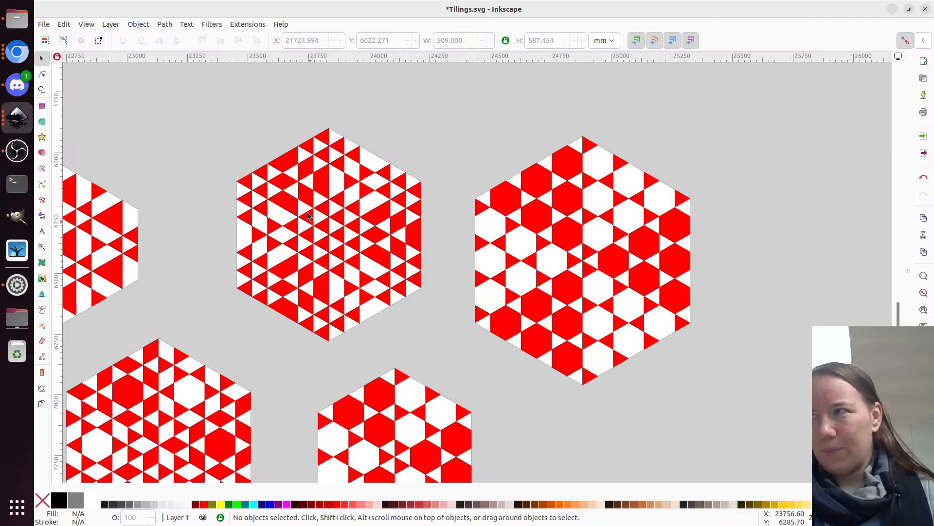
pyautogui.scroll(2, 252, 207)
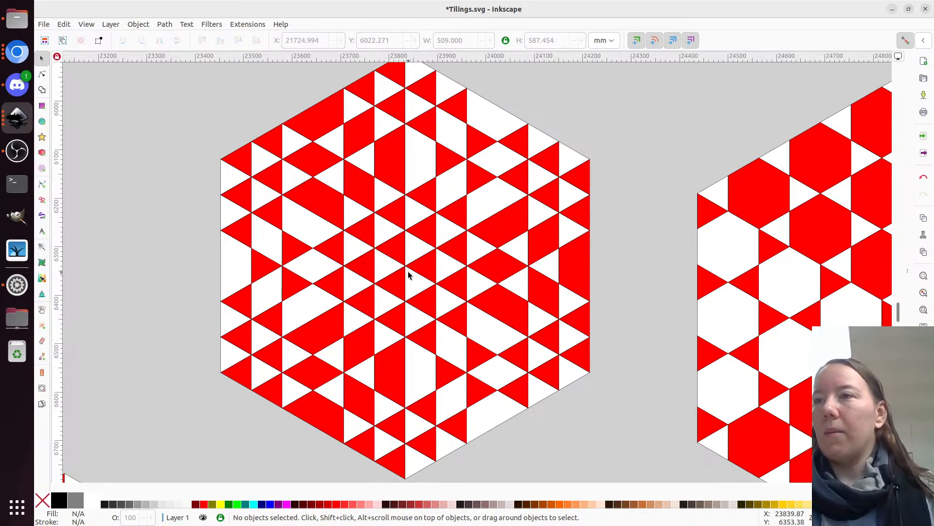
pyautogui.keyDown('ctrl'); pyautogui.scroll(-3, 409, 275); pyautogui.keyUp('ctrl')
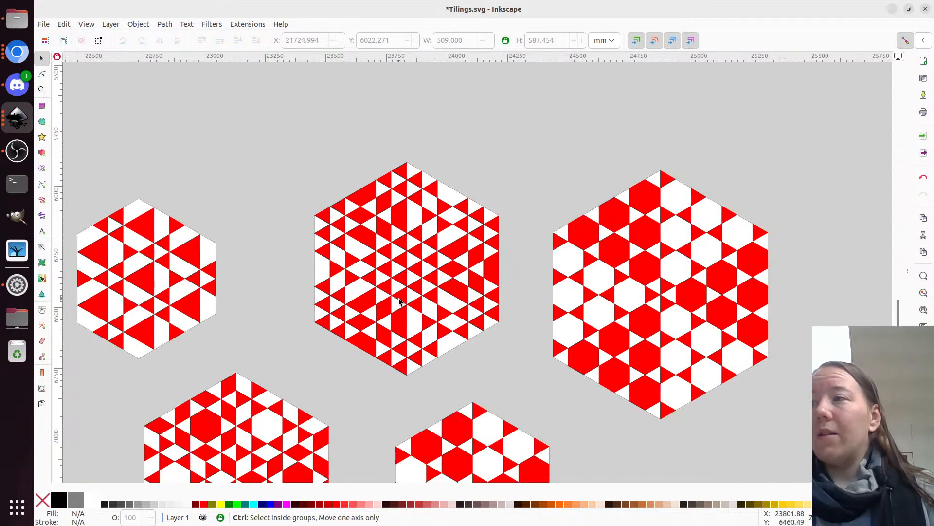
pyautogui.keyDown('ctrl'); pyautogui.scroll(3, 399, 302); pyautogui.keyUp('ctrl')
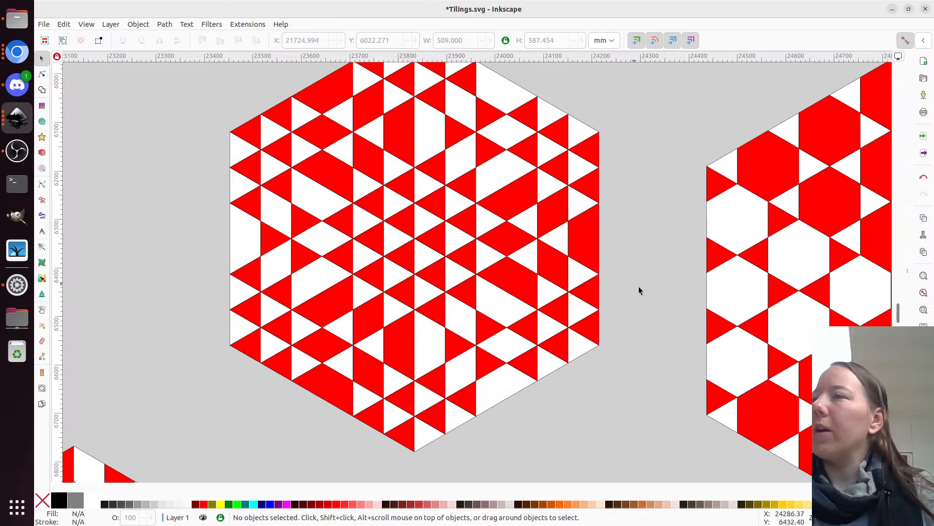
pyautogui.keyDown('ctrl'); pyautogui.scroll(-3, 650, 291); pyautogui.keyUp('ctrl')
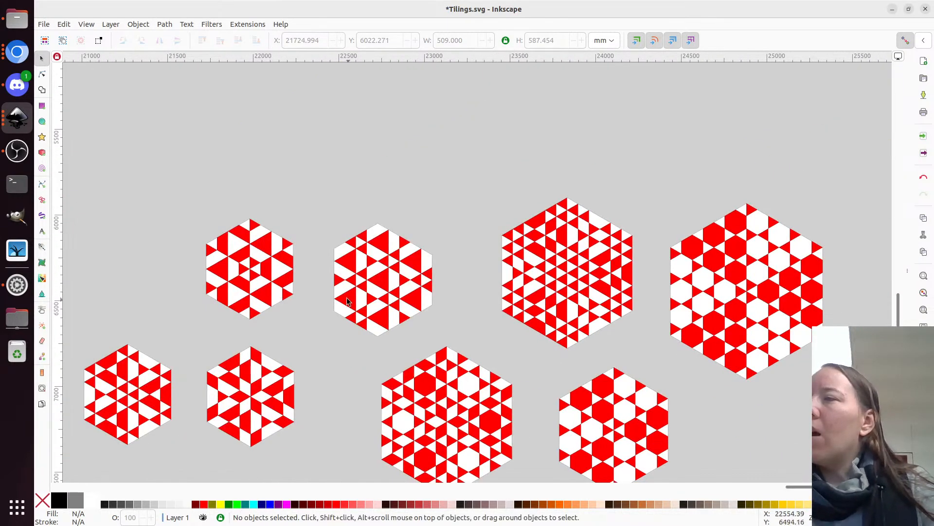
pyautogui.keyDown('ctrl'); pyautogui.scroll(4, 349, 303); pyautogui.keyUp('ctrl')
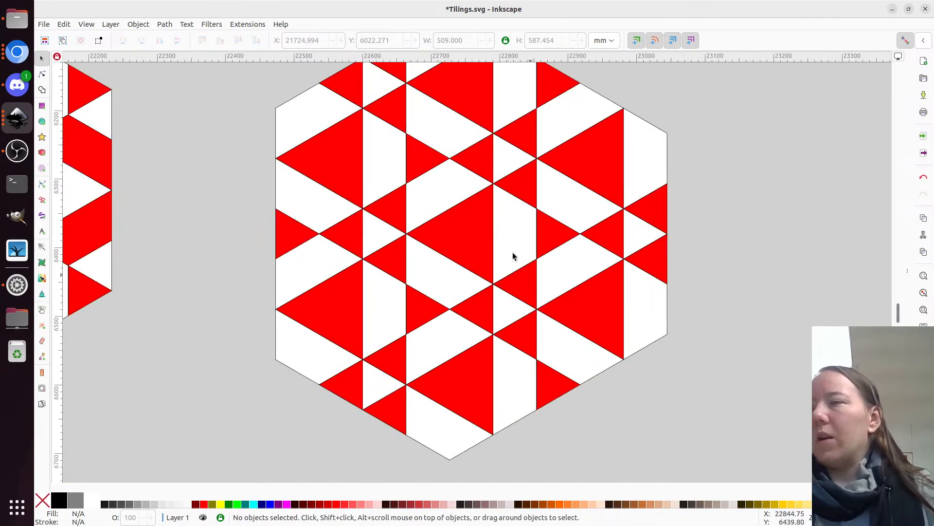
pyautogui.keyDown('ctrl'); pyautogui.scroll(-1, 439, 241); pyautogui.keyUp('ctrl')
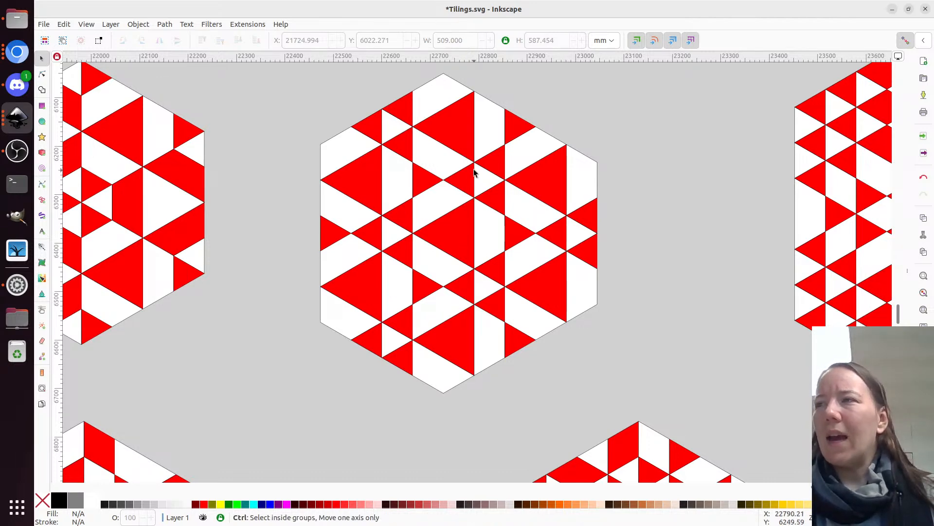
pyautogui.keyDown('ctrl'); pyautogui.scroll(1, 474, 174); pyautogui.keyUp('ctrl')
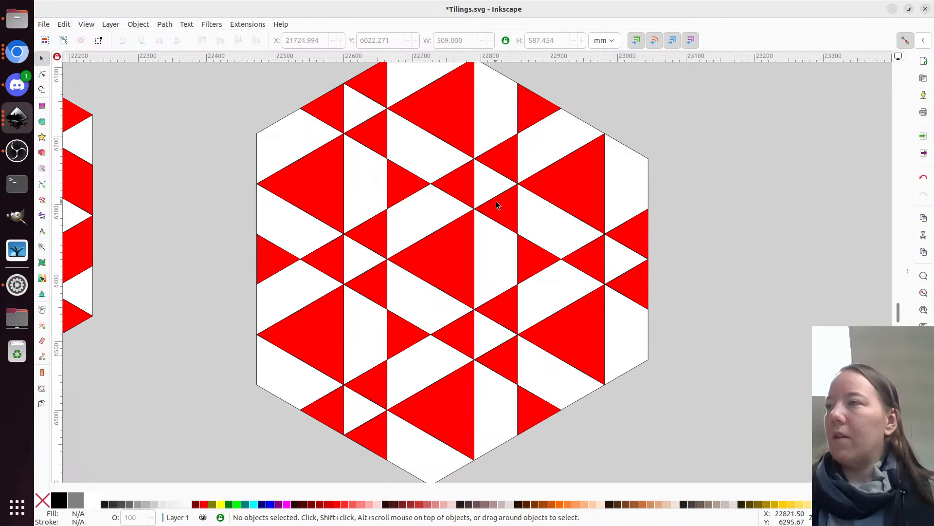
# Examine the leftmost lower-row tiling, where large hexagons surround six small triangles at the centre.
pyautogui.keyDown('ctrl'); pyautogui.scroll(-3, 654, 244); pyautogui.keyUp('ctrl')
pyautogui.scroll(-3, 474, 350)
pyautogui.hscroll(-3, 474, 350)
pyautogui.keyDown('ctrl'); pyautogui.scroll(4, 251, 314); pyautogui.keyUp('ctrl')
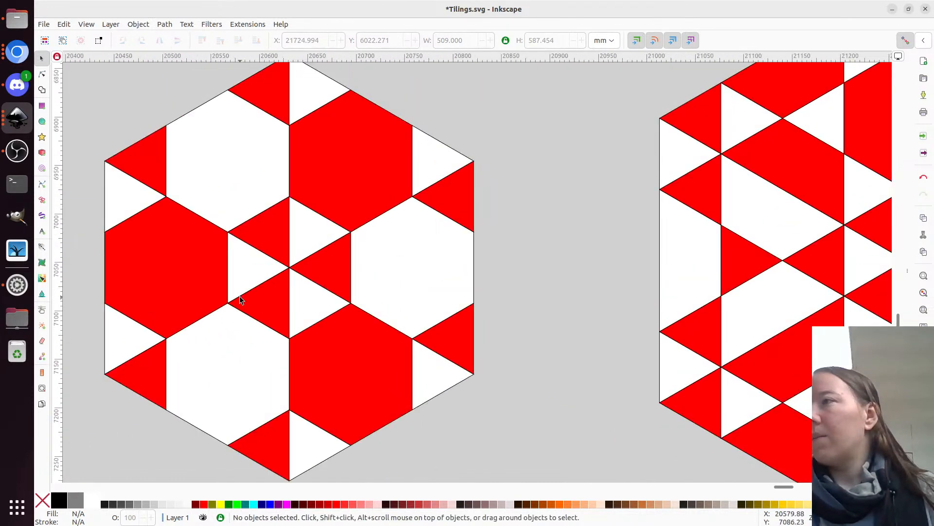
pyautogui.keyDown('ctrl'); pyautogui.scroll(-1, 292, 236); pyautogui.keyUp('ctrl')
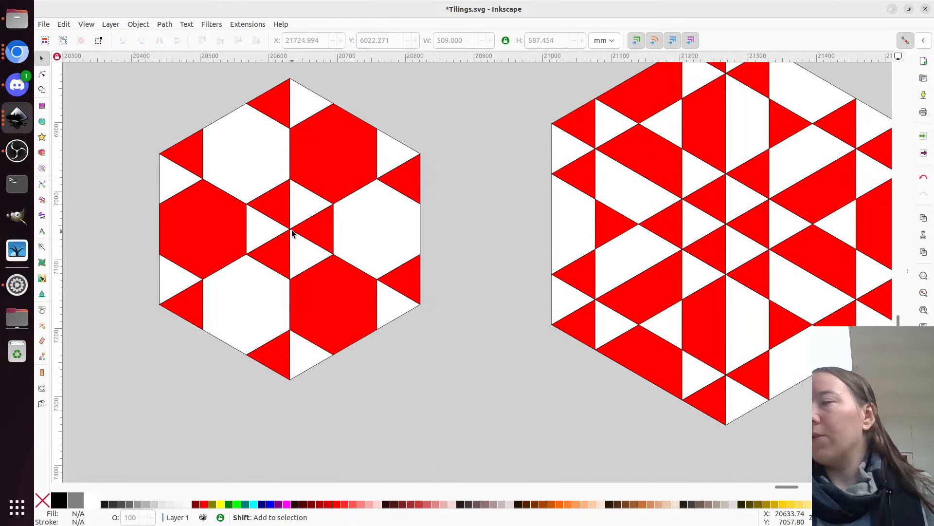
pyautogui.hscroll(-2, 292, 235)
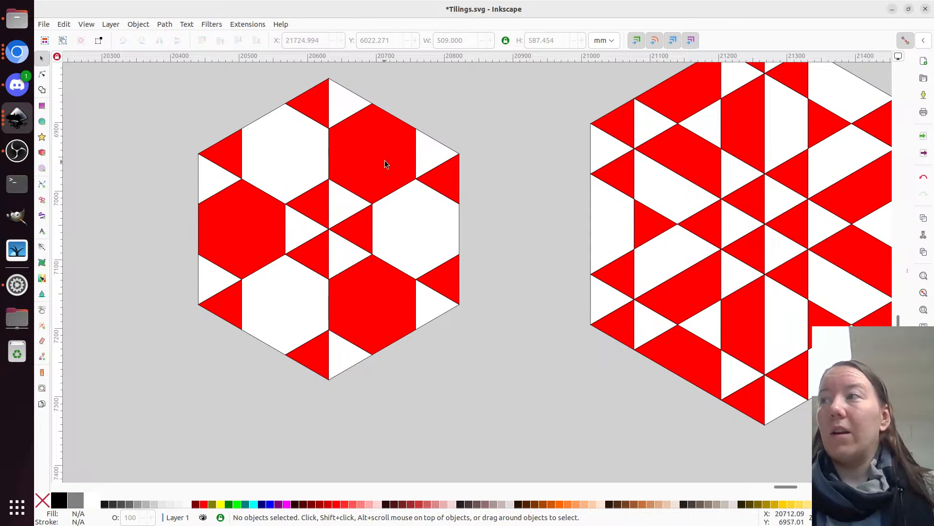
# Switch to New document 3 and copy the second small hexagon twist together with the first small triangle twist from the top row.
pyautogui.press('alt')
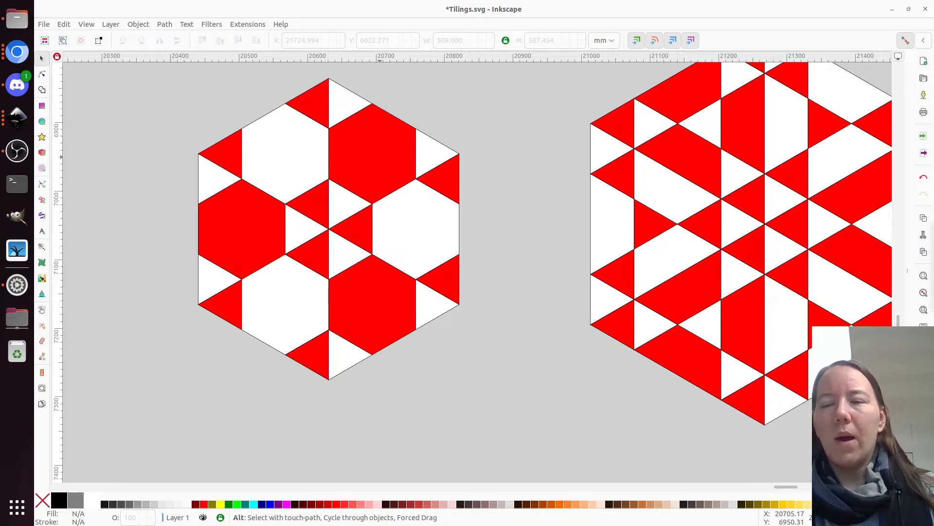
pyautogui.hotkey('alt', 'Tab')
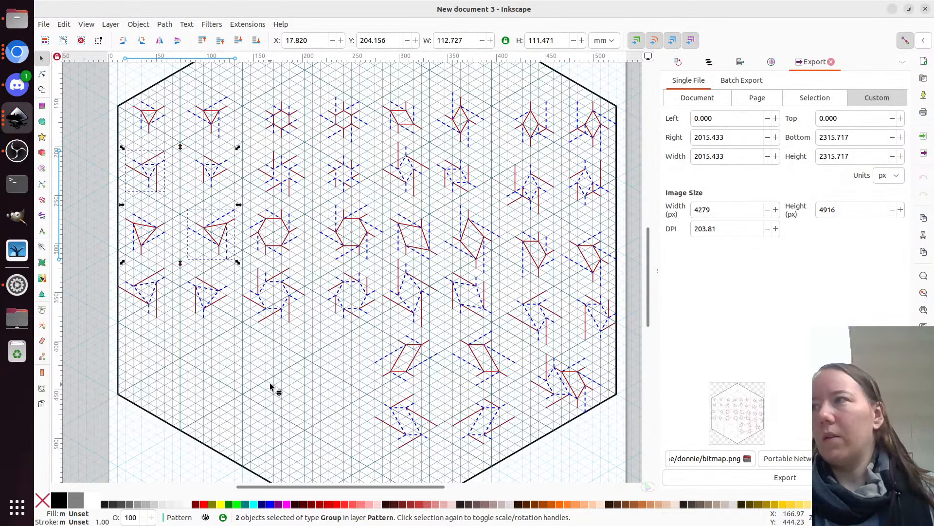
pyautogui.click(345, 118)
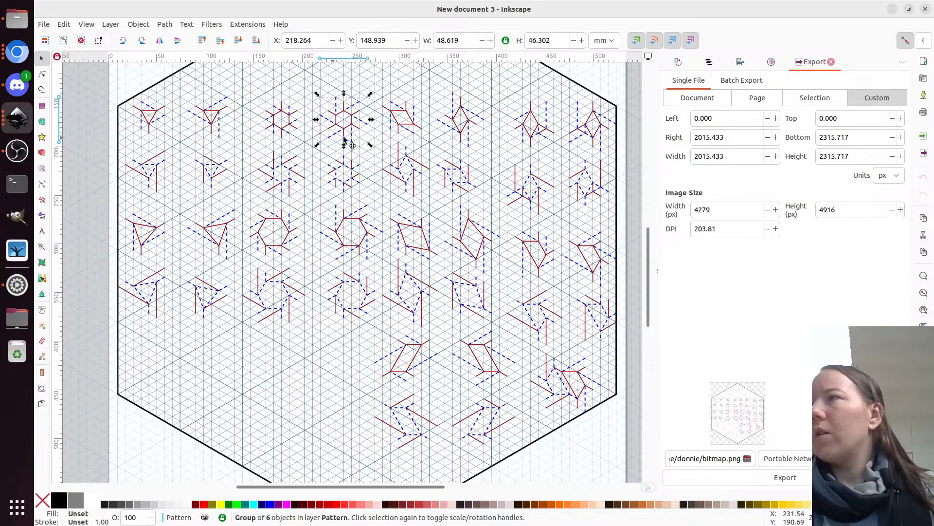
pyautogui.keyDown('shift'); pyautogui.click(151, 113); pyautogui.keyUp('shift')
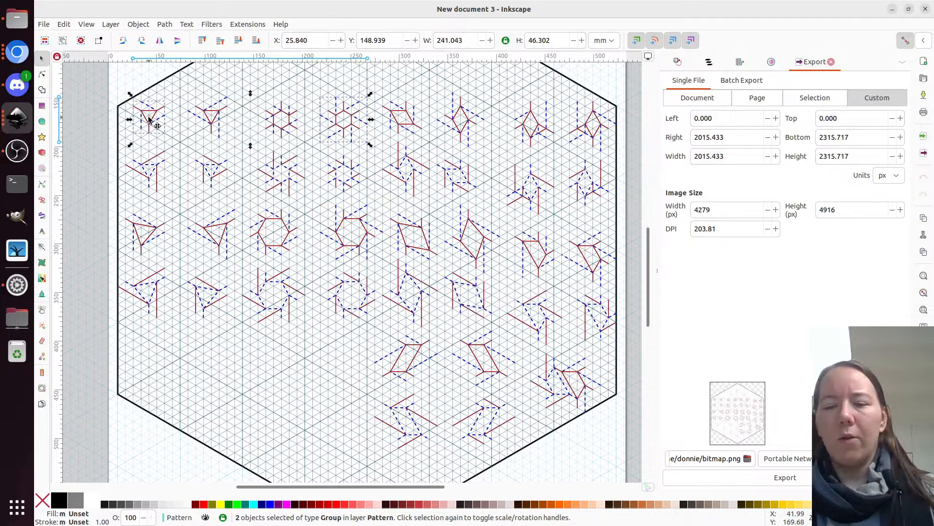
pyautogui.press('ctrl')
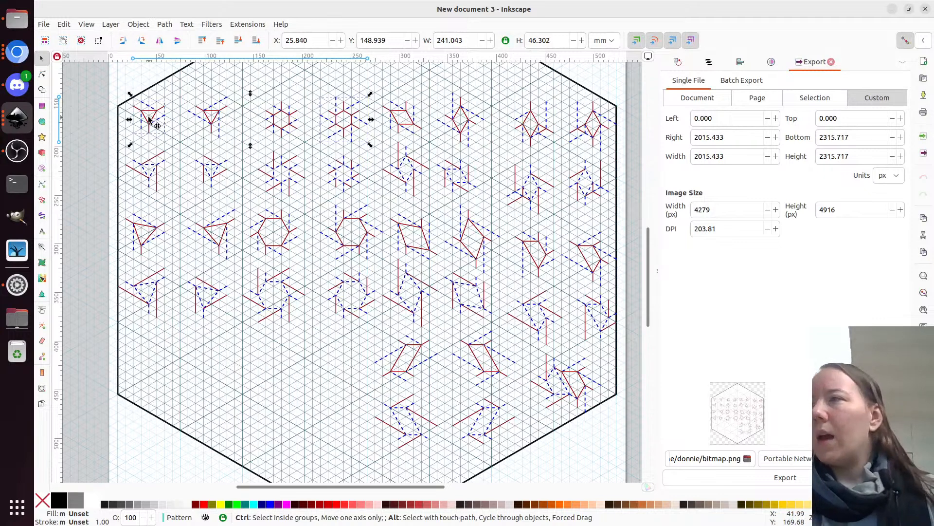
# Create a new document from the custom hexagonal triangle-grid template and delete any existing objects from its page.
pyautogui.hotkey('ctrl', 'n')
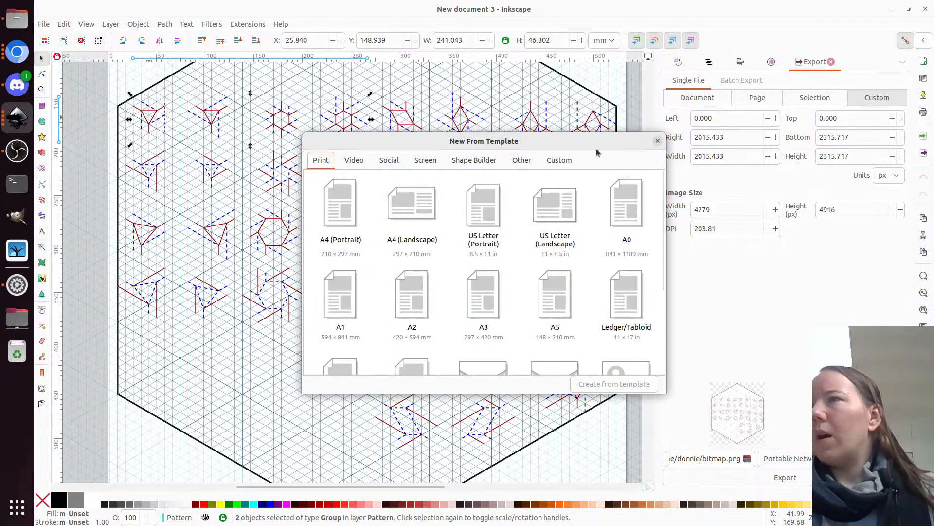
pyautogui.scroll(-2, 523, 214)
pyautogui.click(559, 159)
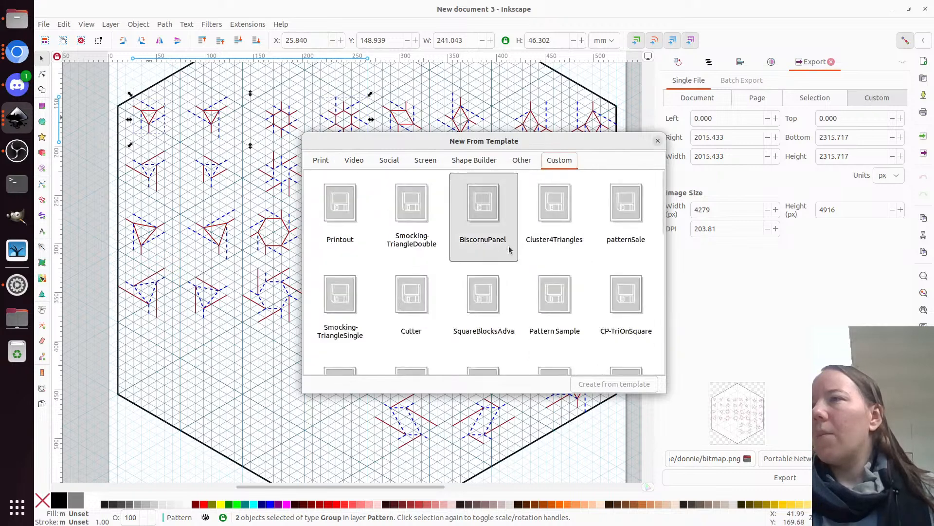
pyautogui.scroll(-3, 506, 252)
pyautogui.click(480, 257)
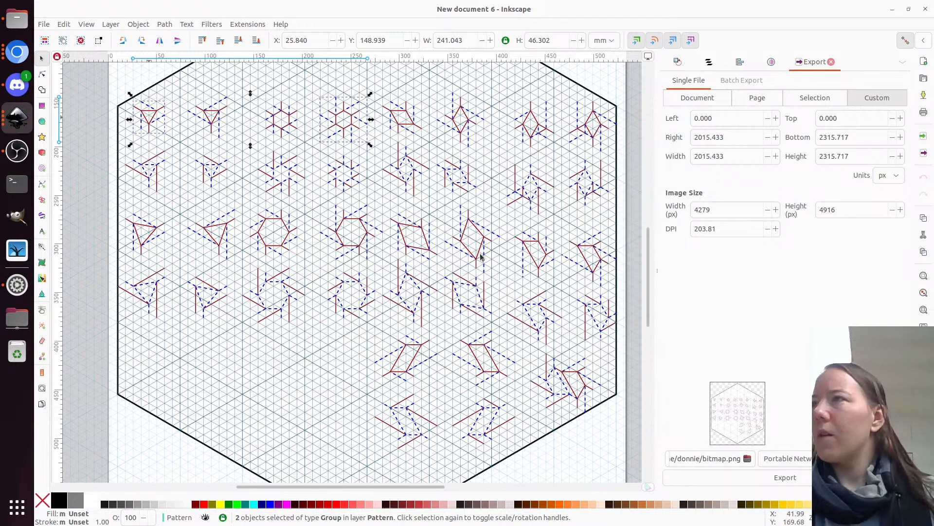
pyautogui.hotkey('ctrl', 'a')
pyautogui.press('Delete')
pyautogui.press('5')
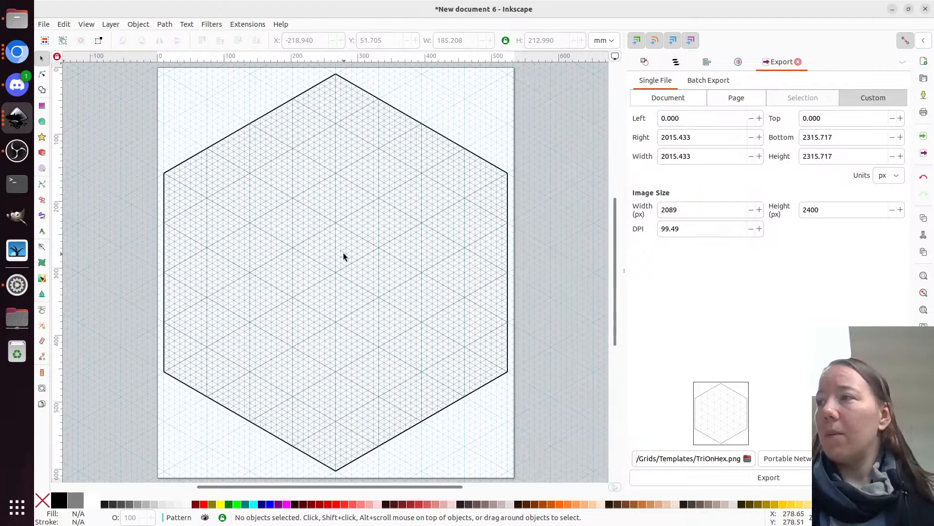
# Paste the two twists onto the grid and move the hexagon twist near the page centre.
pyautogui.hotkey('ctrl', 'v')
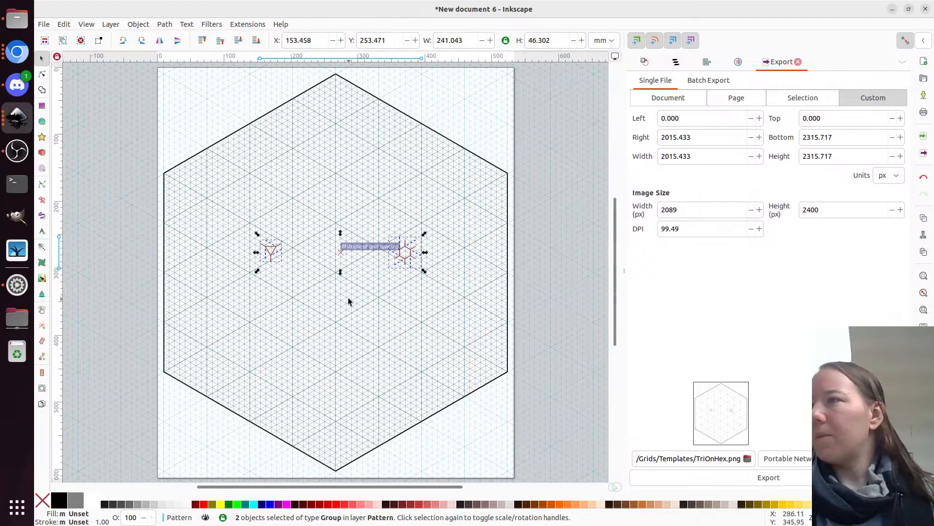
pyautogui.scroll(1, 338, 276)
pyautogui.click(375, 310)
pyautogui.moveTo(436, 240); pyautogui.dragTo(334, 230)
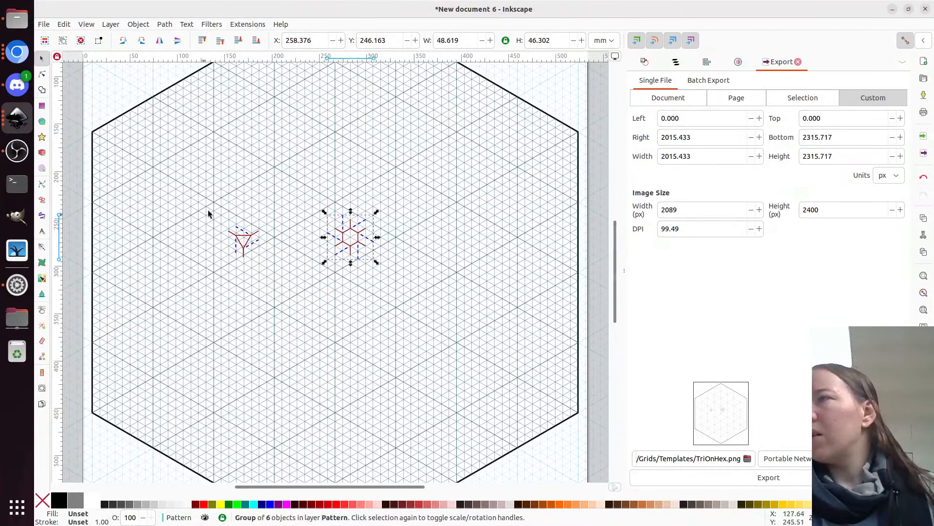
# Attach the triangle twist and two duplicates of it to three alternate corners of the hexagon twist.
pyautogui.moveTo(237, 236); pyautogui.dragTo(444, 319)
pyautogui.scroll(1, 340, 236)
pyautogui.hotkey('ctrl', 'd')
pyautogui.hotkey('ctrl', 'd')
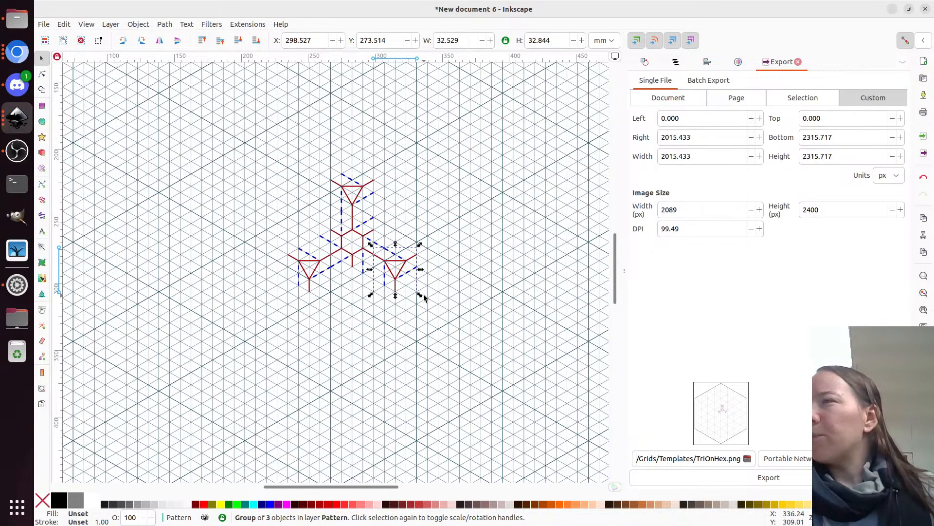
# Group the four-twist cluster and place a vertically flipped duplicate of it directly below the original.
pyautogui.hotkey('ctrl', 'a')
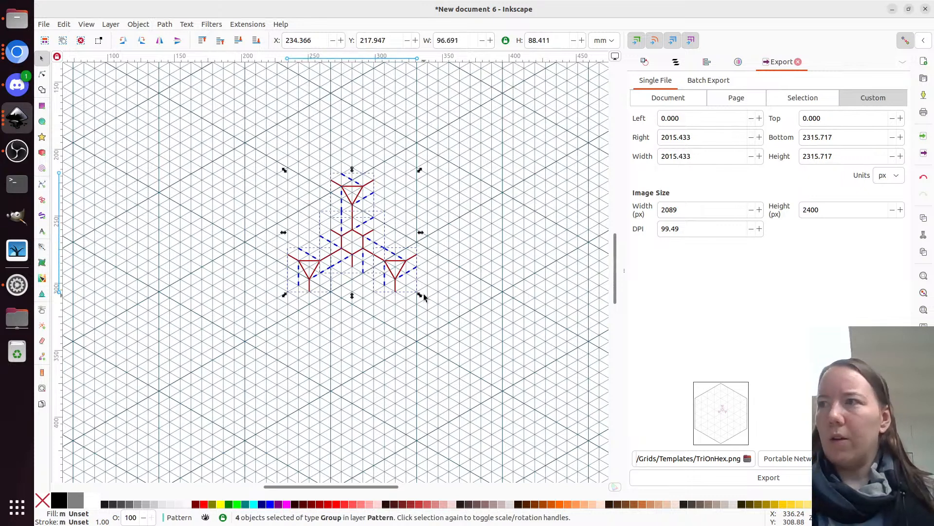
pyautogui.hotkey('ctrl', 'g')
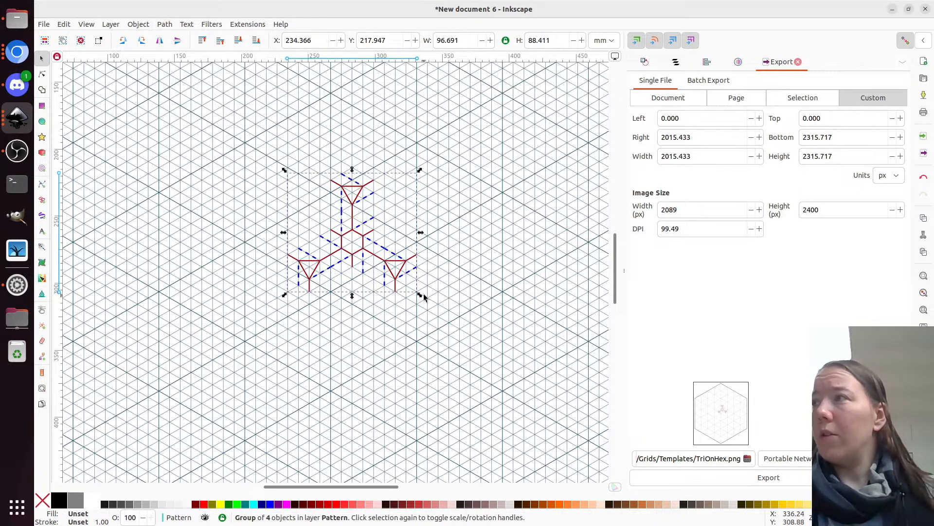
pyautogui.click(178, 42)
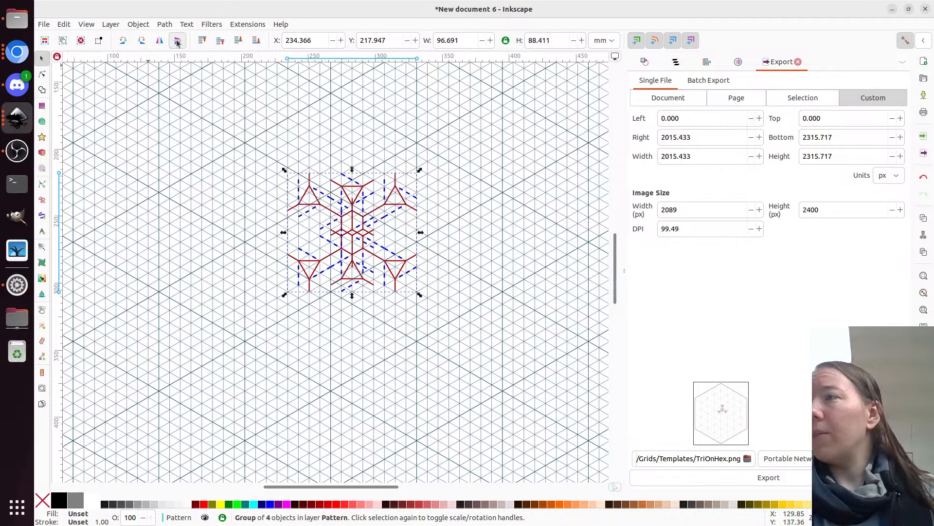
pyautogui.moveTo(309, 195); pyautogui.dragTo(309, 333)
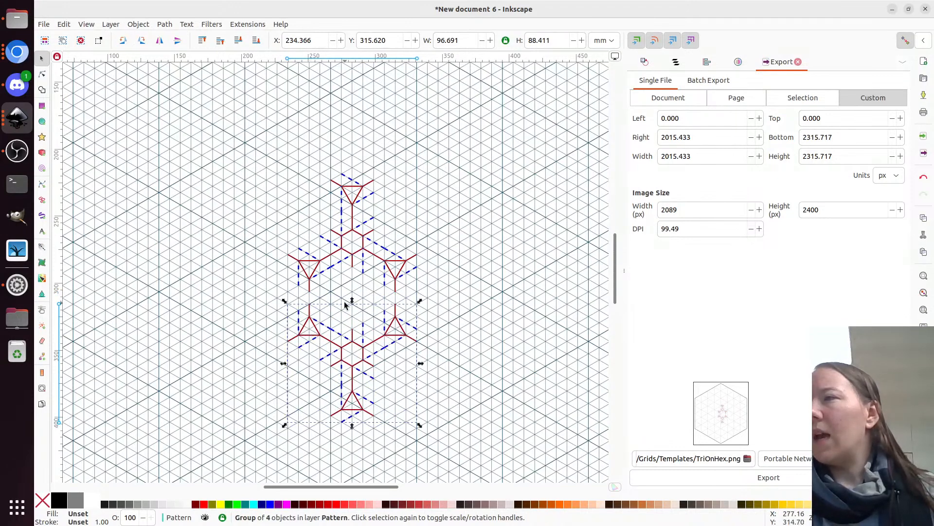
# Retract the upward red crease stubs of the flipped cluster's two upper triangles to their apex nodes.
pyautogui.scroll(2, 355, 318)
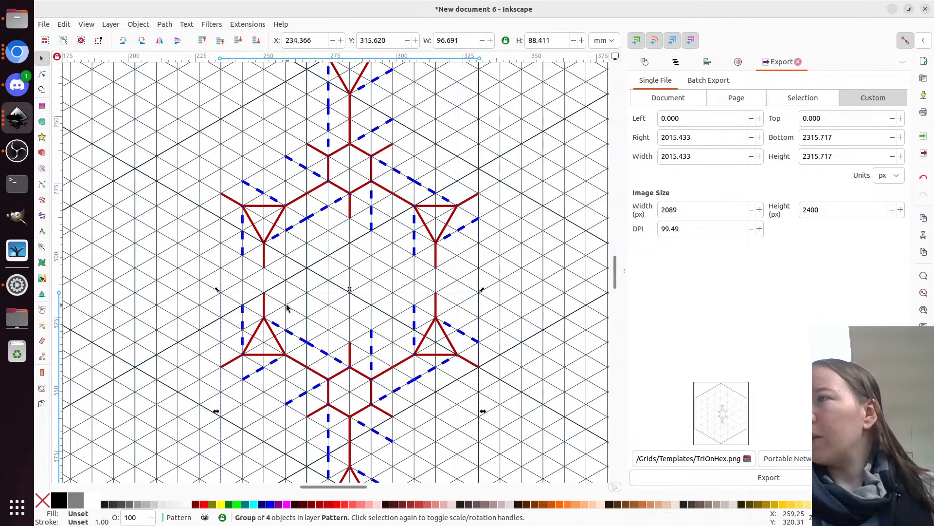
pyautogui.press('n')
pyautogui.click(264, 304)
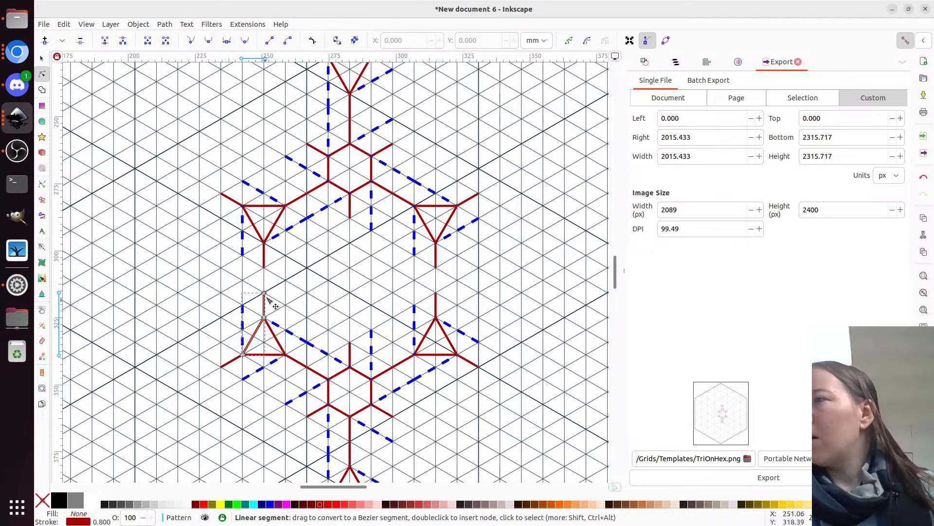
pyautogui.moveTo(264, 293); pyautogui.dragTo(265, 318)
pyautogui.click(427, 333)
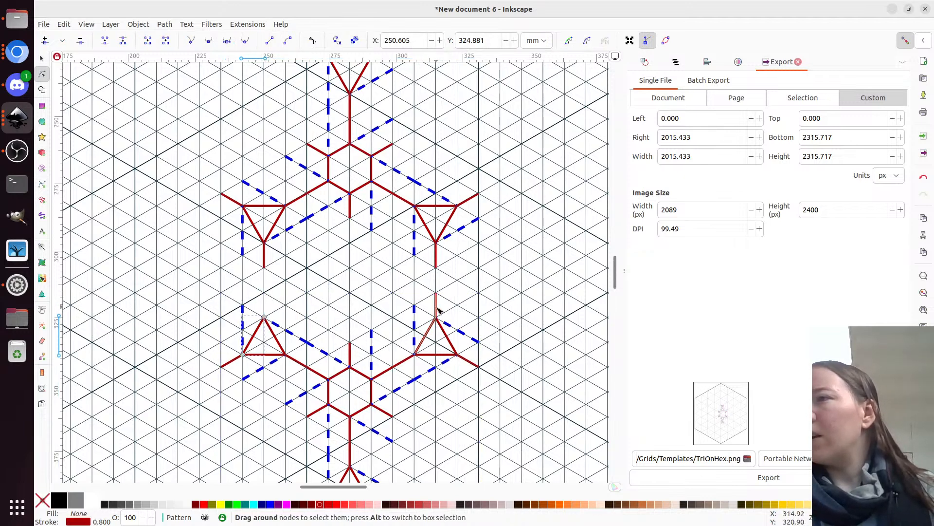
pyautogui.moveTo(436, 293); pyautogui.dragTo(436, 318)
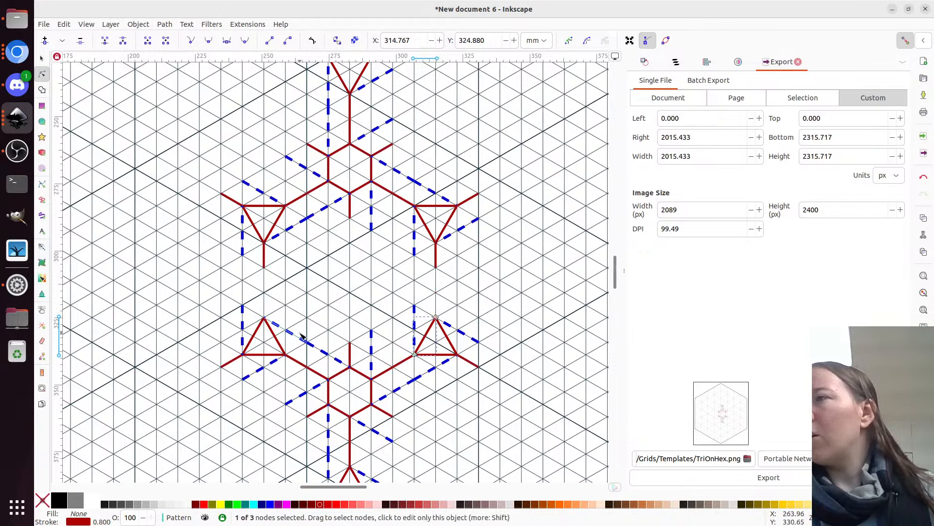
# Retract the outward red crease stubs of the flipped cluster's two upper triangles to their outer base corners.
pyautogui.scroll(-2, 504, 344)
pyautogui.click(480, 327)
pyautogui.moveTo(479, 328); pyautogui.dragTo(457, 315)
pyautogui.click(233, 321)
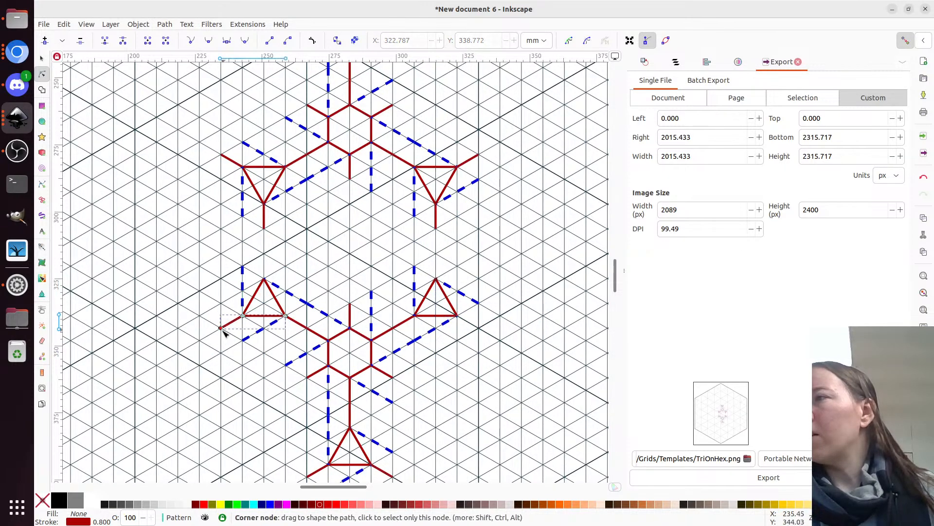
pyautogui.moveTo(220, 327); pyautogui.dragTo(242, 315)
# Retract both outward red crease stubs of the flipped cluster's lowest triangle to its base corners.
pyautogui.scroll(-6, 273, 321)
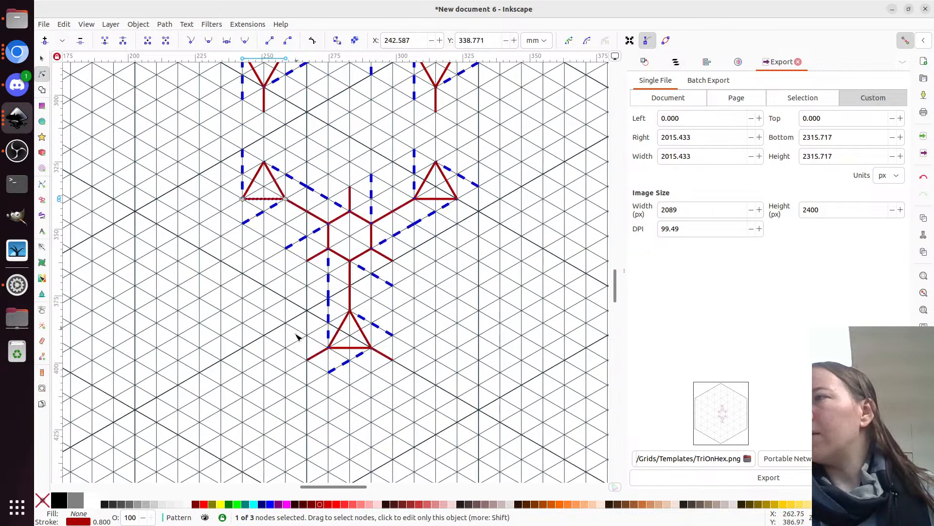
pyautogui.click(307, 361)
pyautogui.moveTo(307, 361); pyautogui.dragTo(328, 347)
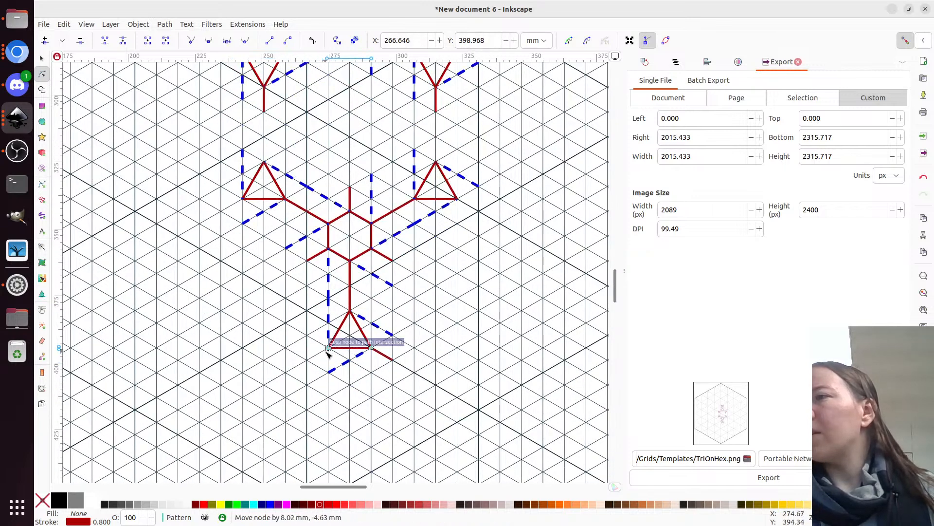
pyautogui.moveTo(394, 360); pyautogui.dragTo(386, 353)
pyautogui.scroll(8, 360, 321)
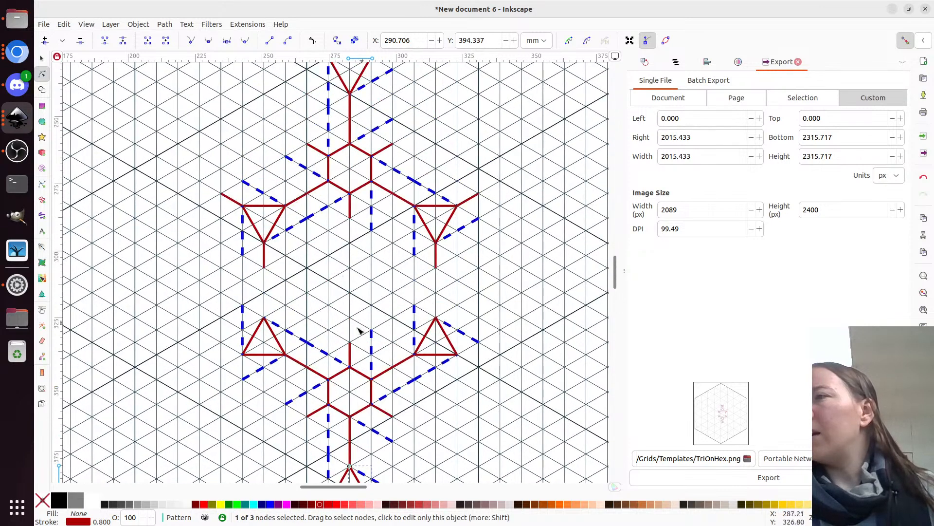
# Move the flipped cluster straight up so its two upper triangles meet the red crease ends below the original cluster's lower triangles.
pyautogui.press('s')
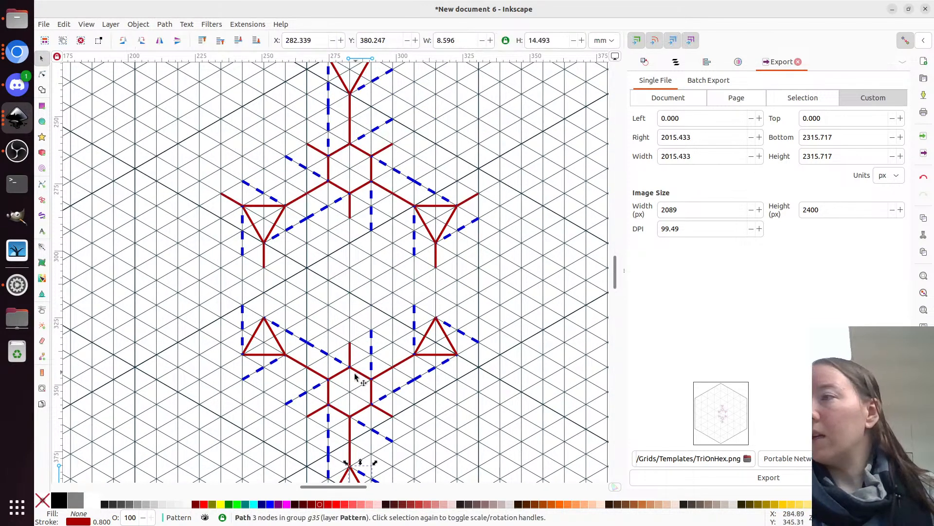
pyautogui.moveTo(349, 368); pyautogui.dragTo(348, 317)
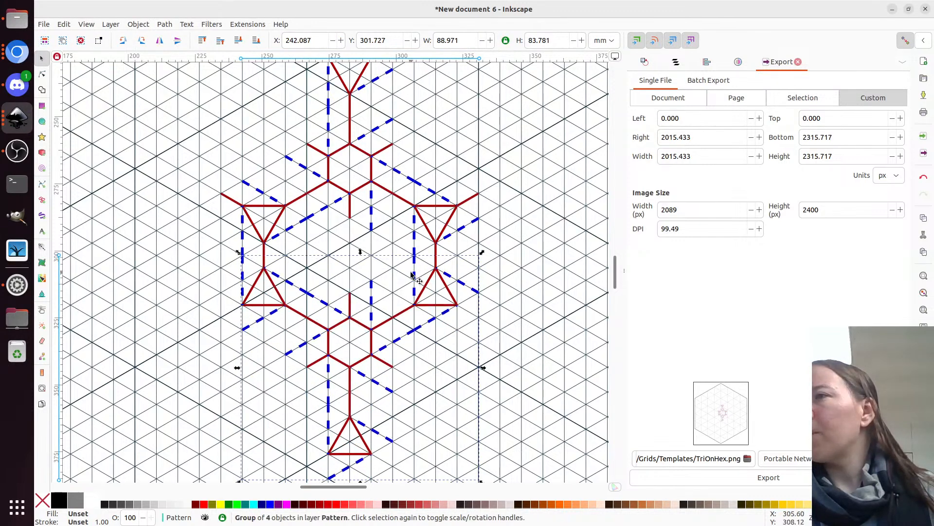
pyautogui.scroll(2, 412, 275)
# Extend the lower hexagon's upward red and blue creases to meet the upper hexagon's downward crease ends.
pyautogui.press('n')
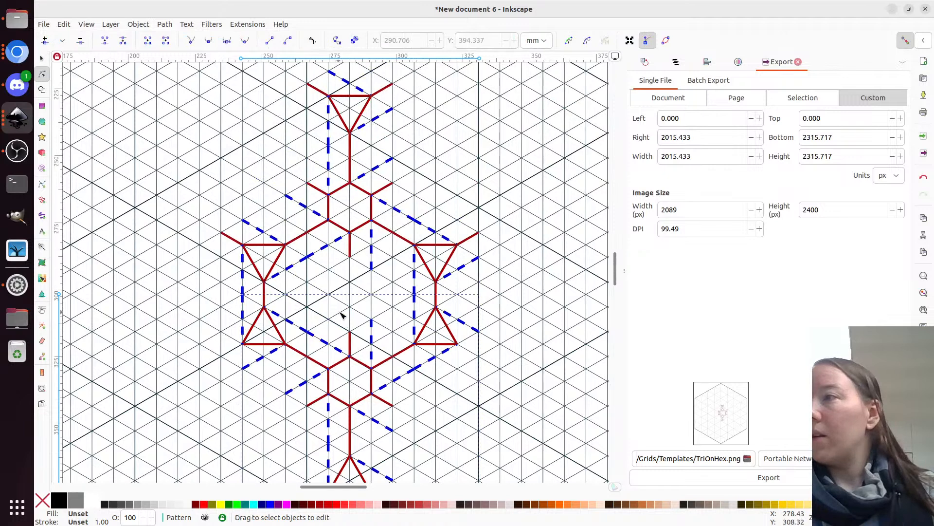
pyautogui.click(349, 338)
pyautogui.moveTo(350, 331); pyautogui.dragTo(350, 256)
pyautogui.click(371, 336)
pyautogui.moveTo(372, 320); pyautogui.dragTo(371, 269)
# Lengthen the lower hexagon's diagonal red and blue creases outward on both sides until they span to the neighbouring cluster positions.
pyautogui.scroll(-4, 388, 334)
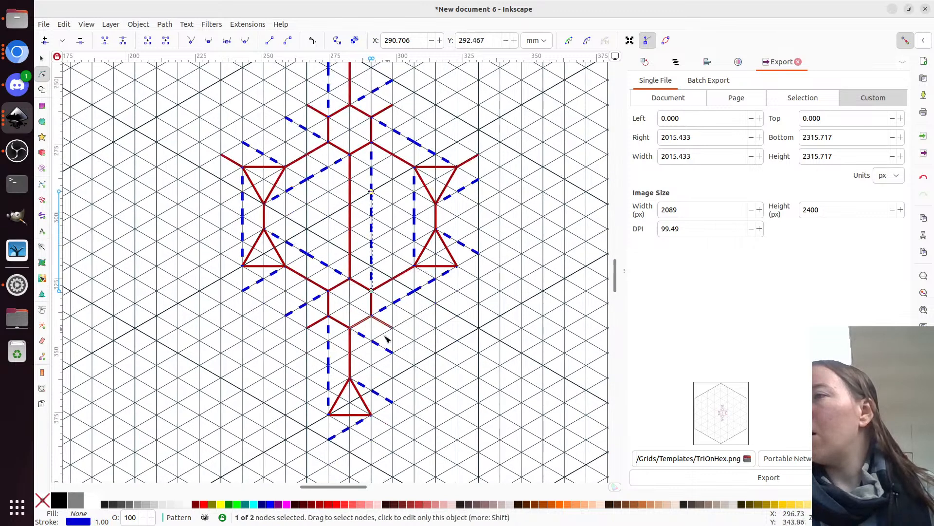
pyautogui.click(395, 353)
pyautogui.moveTo(401, 359); pyautogui.dragTo(441, 383)
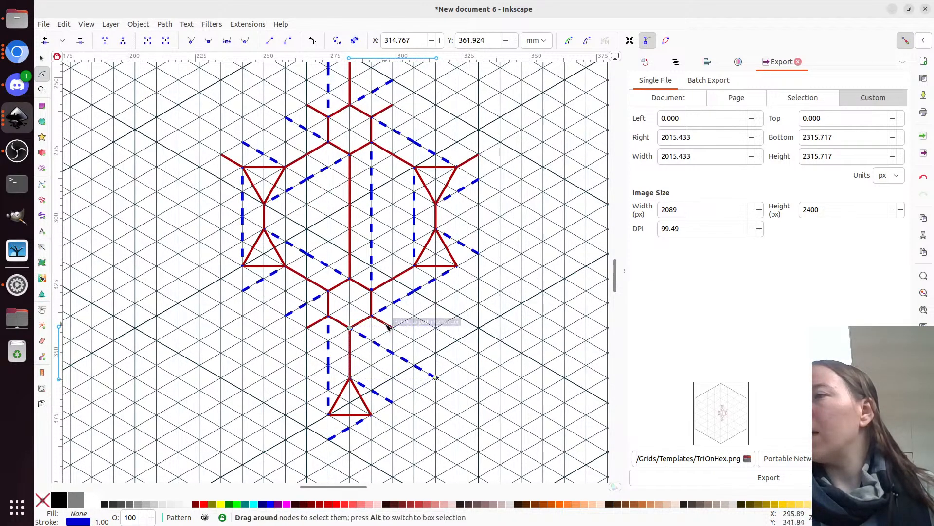
pyautogui.moveTo(388, 325)
pyautogui.mouseDown()
pyautogui.moveTo(460, 377)
pyautogui.moveTo(458, 365)
pyautogui.mouseUp()
pyautogui.click(300, 309)
pyautogui.moveTo(286, 316); pyautogui.dragTo(243, 340)
pyautogui.click(312, 330)
pyautogui.moveTo(308, 327); pyautogui.dragTo(242, 365)
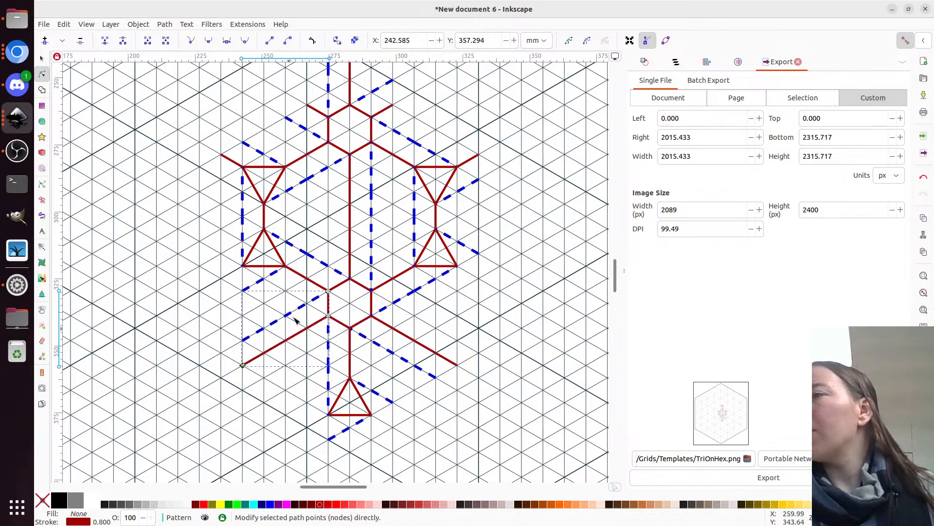
# Place two copies of the paired cluster up-right and right of the original, and move the topmost cluster to the bottom, closing a ring.
pyautogui.keyDown('ctrl'); pyautogui.scroll(-2, 282, 352); pyautogui.keyUp('ctrl')
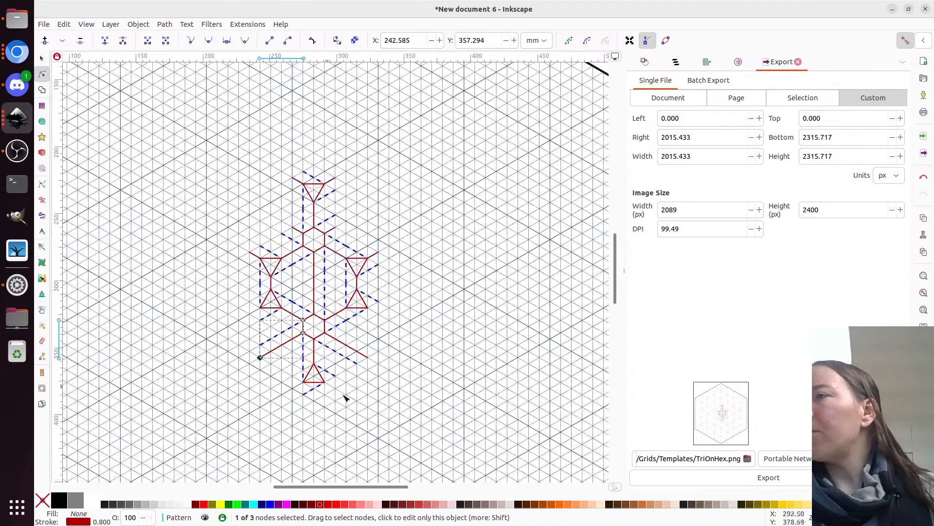
pyautogui.press('s')
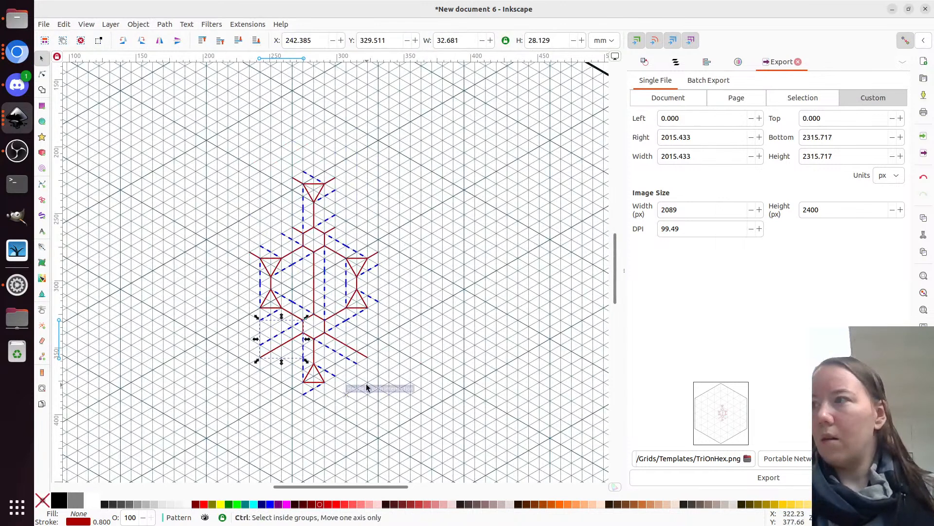
pyautogui.hotkey('ctrl', 'a')
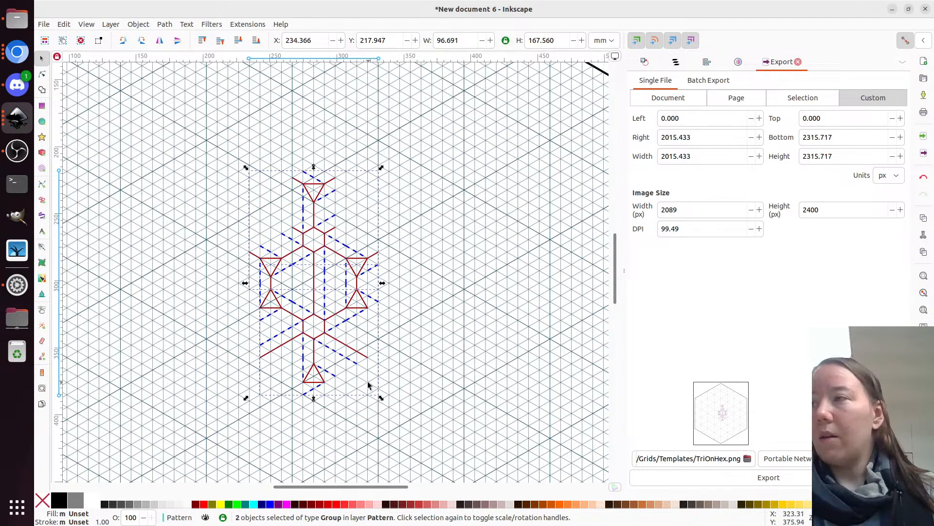
pyautogui.moveTo(276, 307); pyautogui.dragTo(441, 321)
pyautogui.scroll(2, 465, 313)
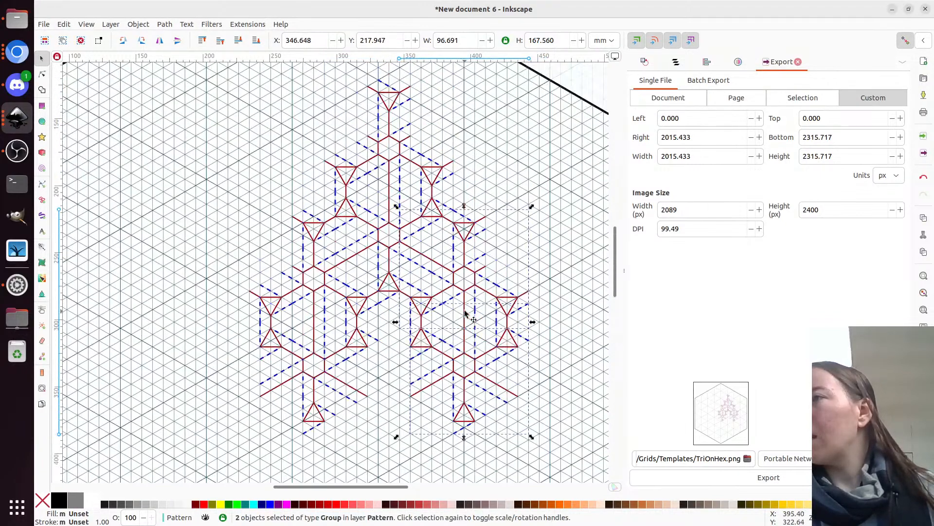
pyautogui.moveTo(381, 134); pyautogui.dragTo(382, 400)
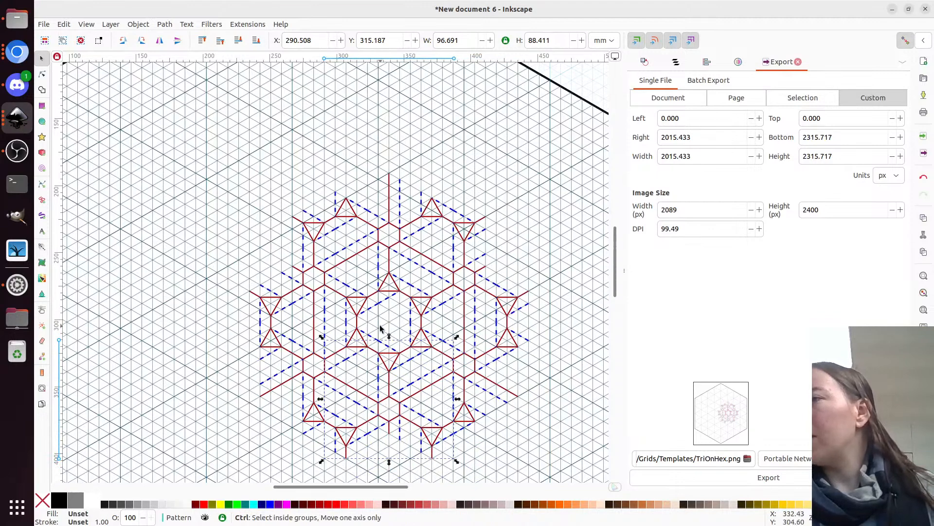
# Move the whole ring of clusters so that its central hexagonal opening sits at the centre of the page.
pyautogui.scroll(2, 382, 326)
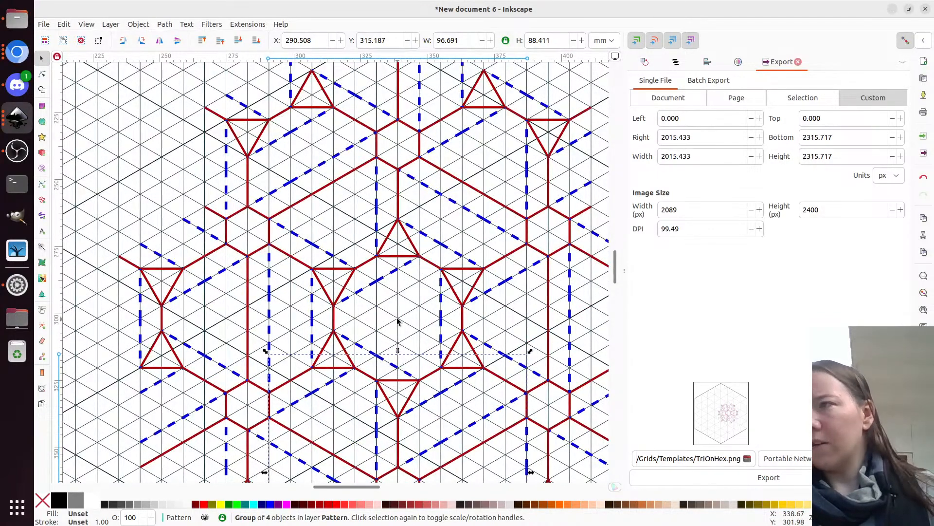
pyautogui.scroll(-3, 397, 320)
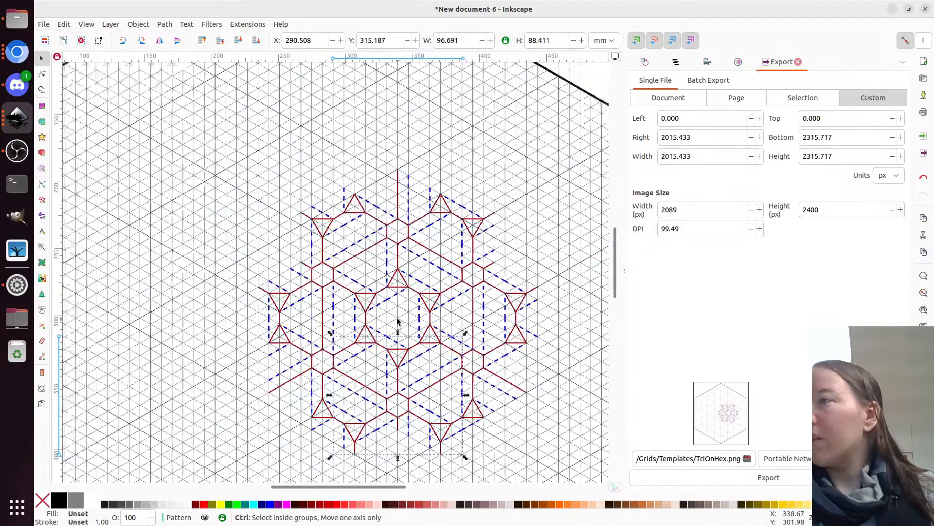
pyautogui.hotkey('ctrl', 'a')
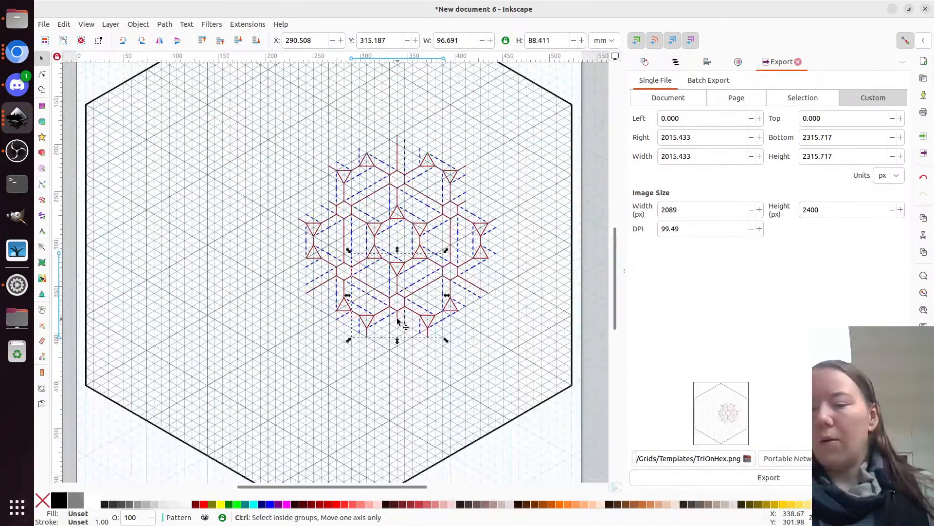
pyautogui.moveTo(423, 274); pyautogui.dragTo(353, 263)
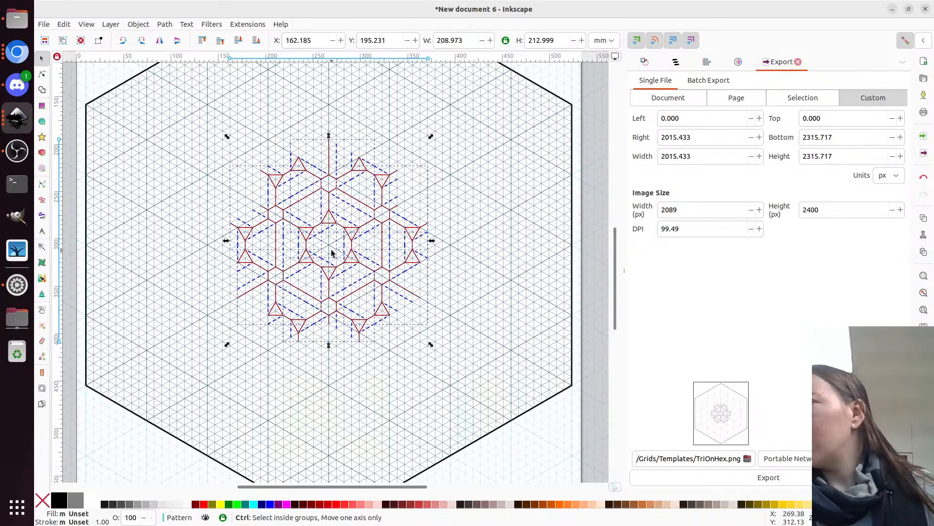
# Delete every cluster in the ring except the leftmost upper and lower pair.
pyautogui.keyDown('ctrl'); pyautogui.scroll(3, 333, 250); pyautogui.keyUp('ctrl')
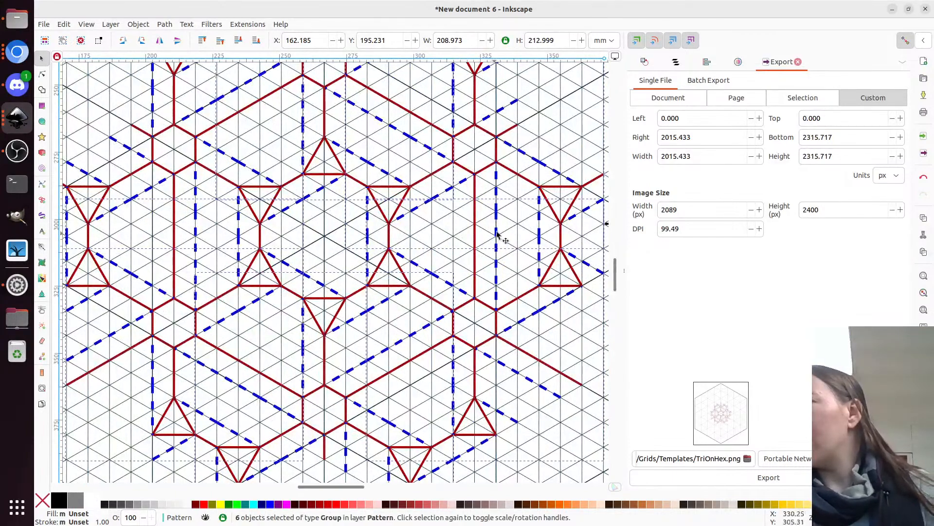
pyautogui.scroll(-4, 497, 236)
pyautogui.scroll(2, 496, 235)
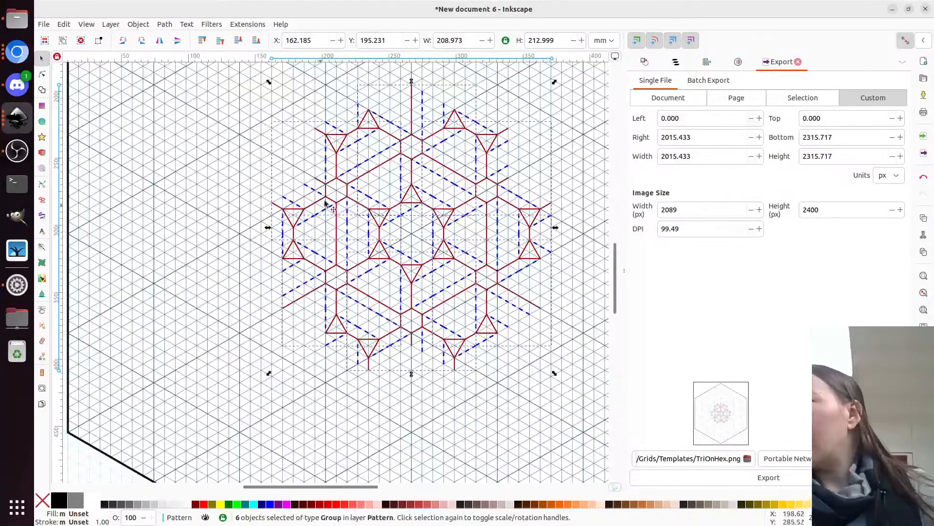
pyautogui.keyDown('shift'); pyautogui.click(328, 262); pyautogui.keyUp('shift')
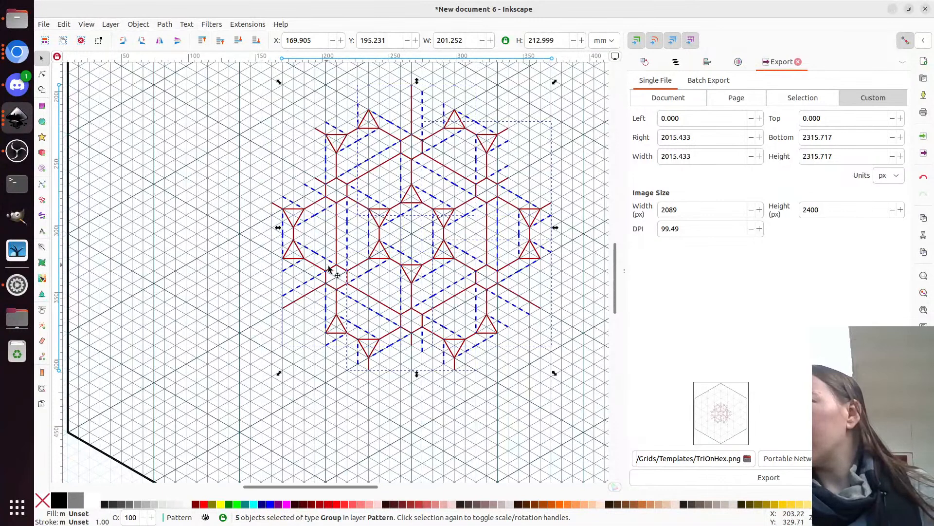
pyautogui.keyDown('shift'); pyautogui.click(329, 266); pyautogui.keyUp('shift')
pyautogui.press('Delete')
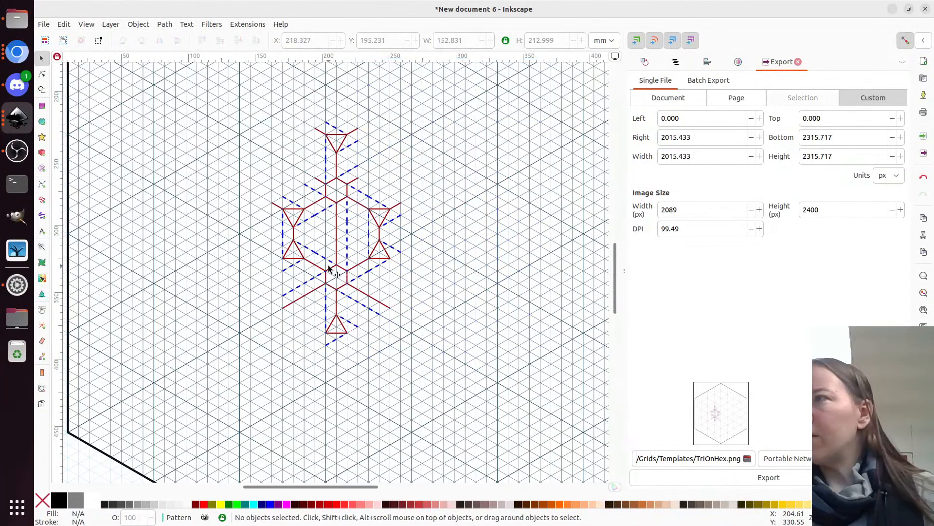
# Duplicate the paired cluster twice toward the upper right to build a connected diagonal row of three pairs.
pyautogui.scroll(2, 453, 371)
pyautogui.hotkey('ctrl', 'a')
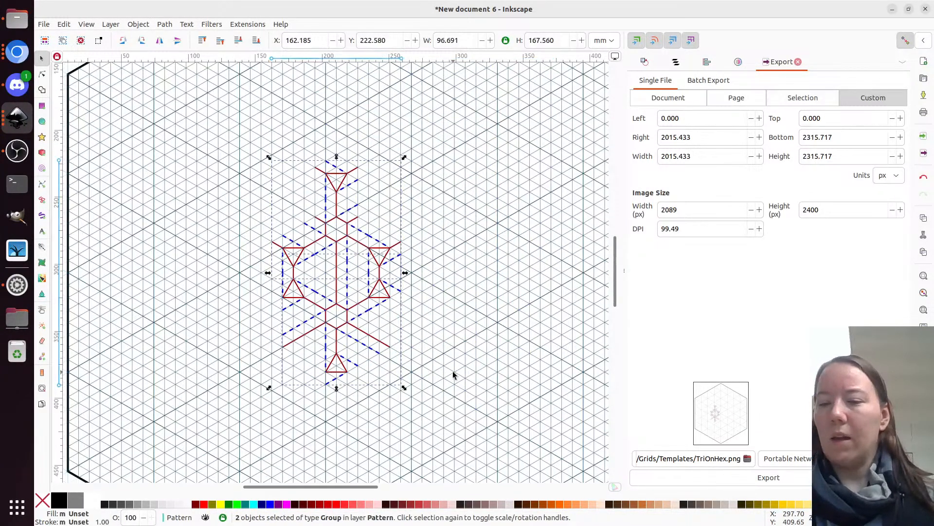
pyautogui.hotkey('ctrl', 'd')
pyautogui.moveTo(339, 303)
pyautogui.mouseDown()
pyautogui.moveTo(431, 165)
pyautogui.moveTo(416, 169)
pyautogui.mouseUp()
pyautogui.scroll(6, 405, 297)
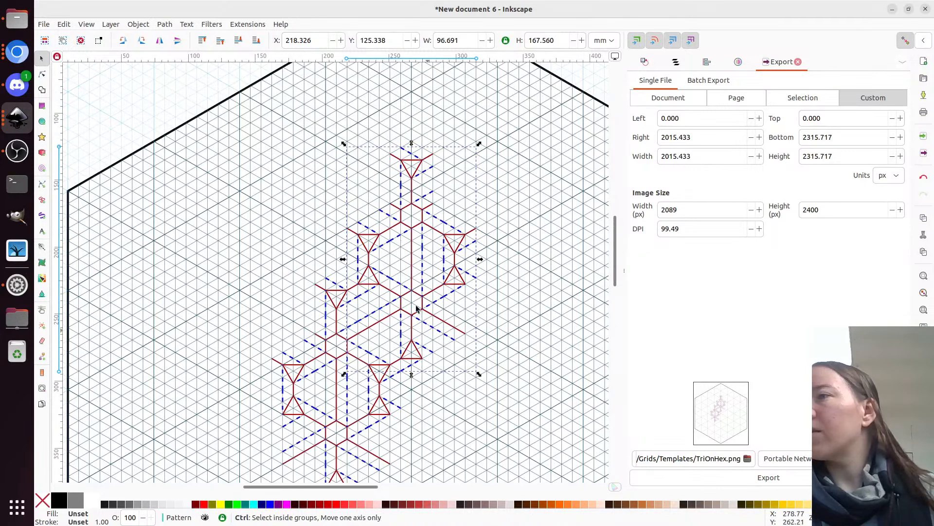
pyautogui.moveTo(404, 297); pyautogui.dragTo(489, 164)
# Copy the diagonal row of three pairs twice toward the lower right to form a three-by-three tiled rhombus.
pyautogui.hotkey('ctrl', 'a')
pyautogui.moveTo(479, 127); pyautogui.dragTo(550, 232)
pyautogui.scroll(-5, 526, 204)
pyautogui.hscroll(4, 526, 203)
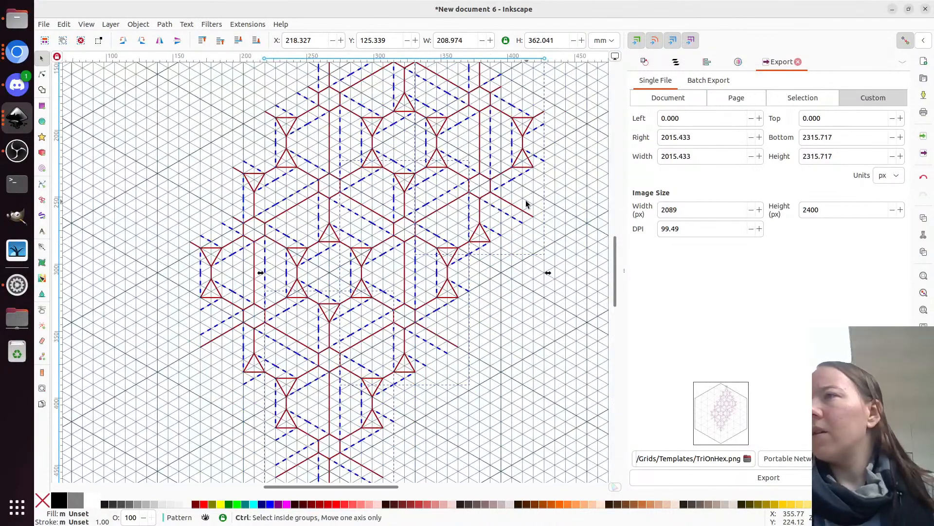
pyautogui.moveTo(471, 106); pyautogui.dragTo(555, 241)
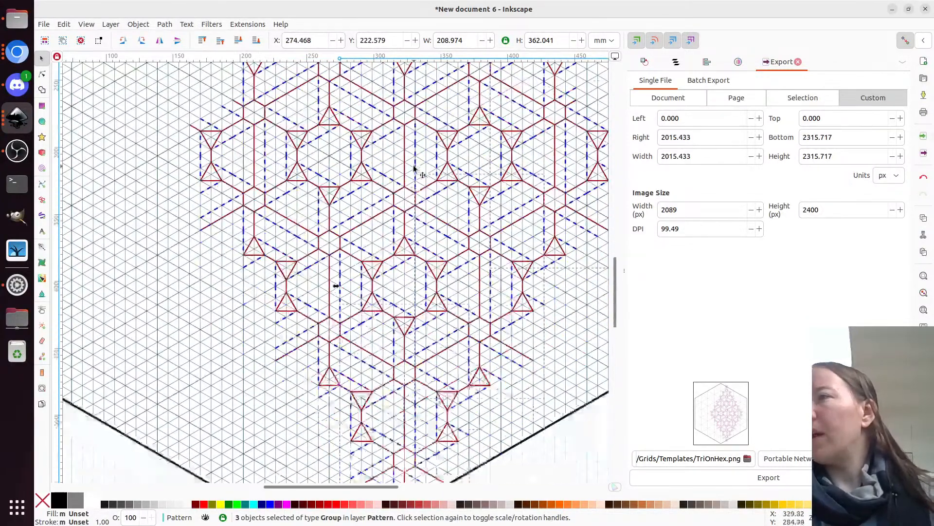
pyautogui.keyDown('ctrl'); pyautogui.scroll(3, 408, 185); pyautogui.keyUp('ctrl')
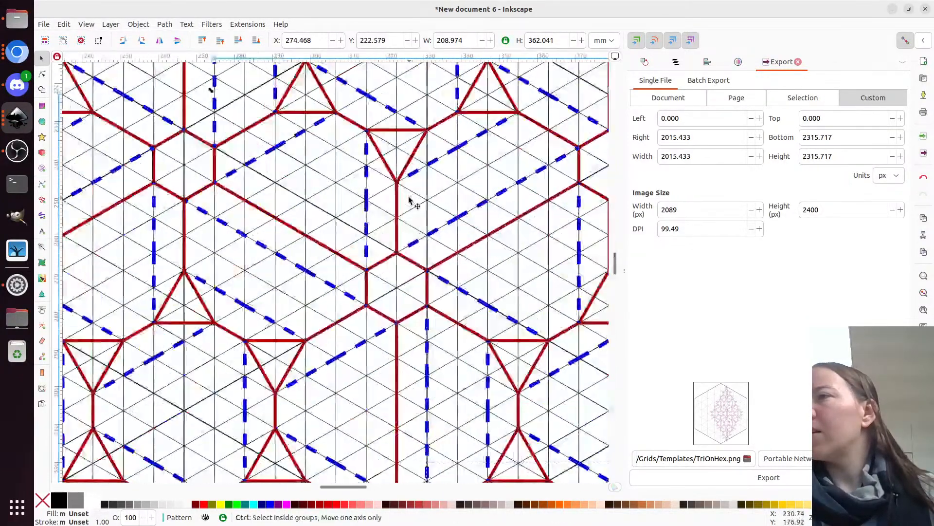
pyautogui.keyDown('ctrl'); pyautogui.scroll(-2, 313, 228); pyautogui.keyUp('ctrl')
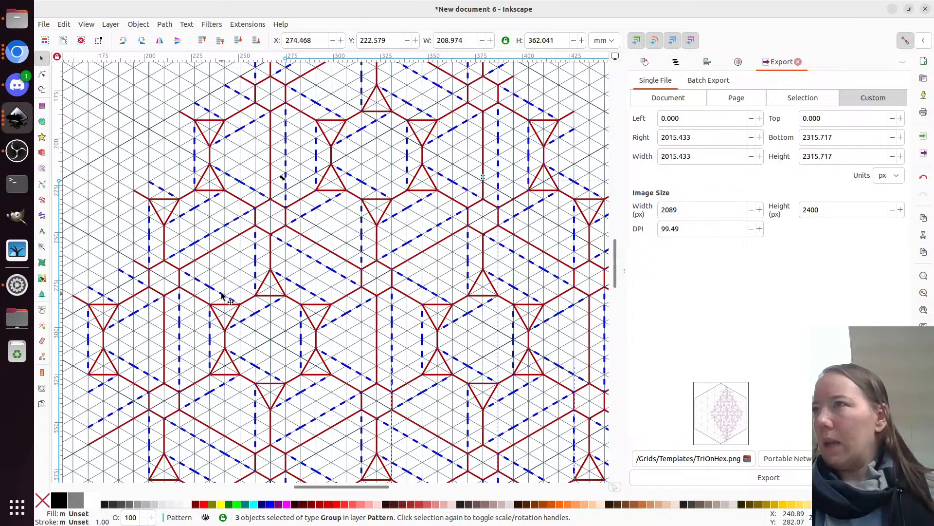
pyautogui.click(144, 166)
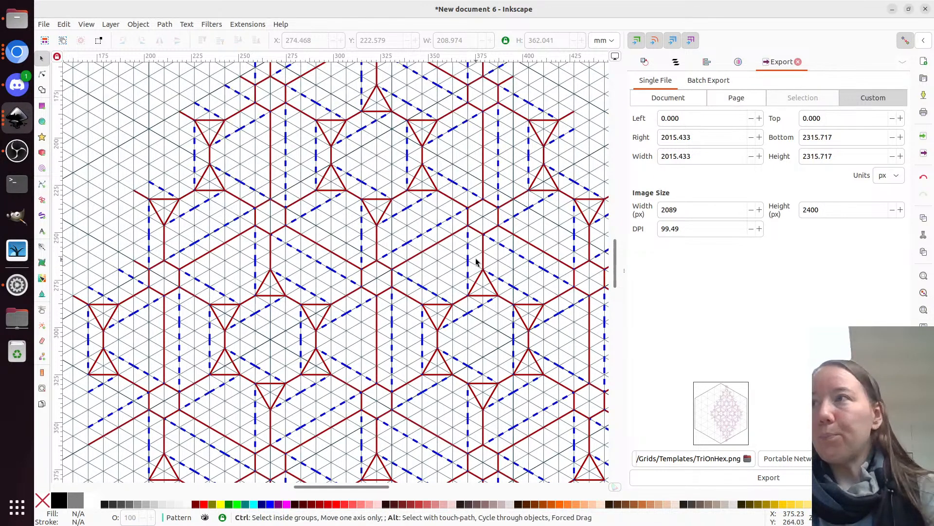
# Create a new document from the custom MasterToolbox template and close the template dialog.
pyautogui.hotkey('ctrl', 'alt', 'n')
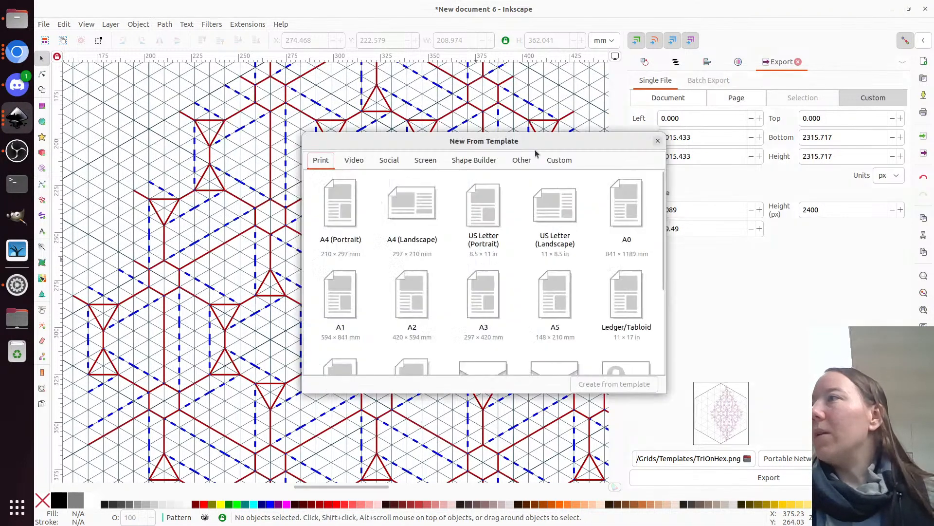
pyautogui.click(569, 164)
pyautogui.scroll(-5, 554, 246)
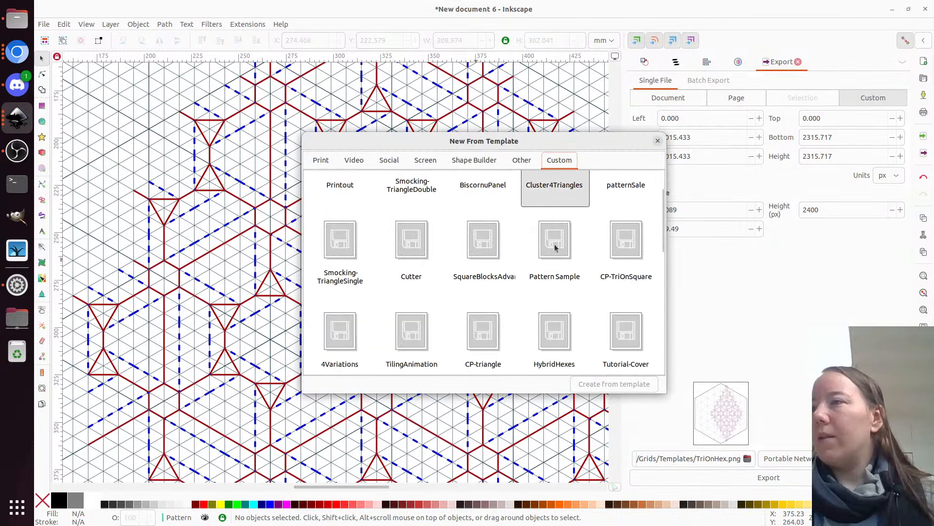
pyautogui.click(556, 212)
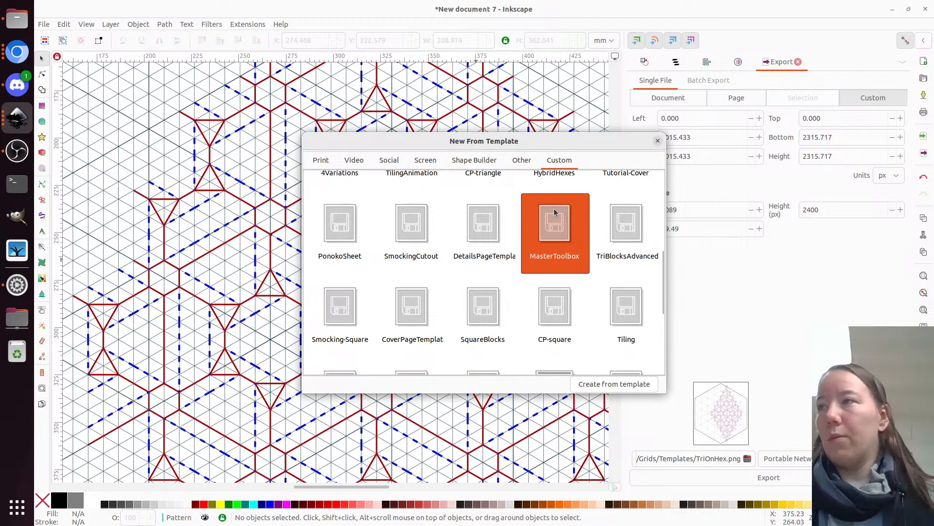
pyautogui.press('Escape')
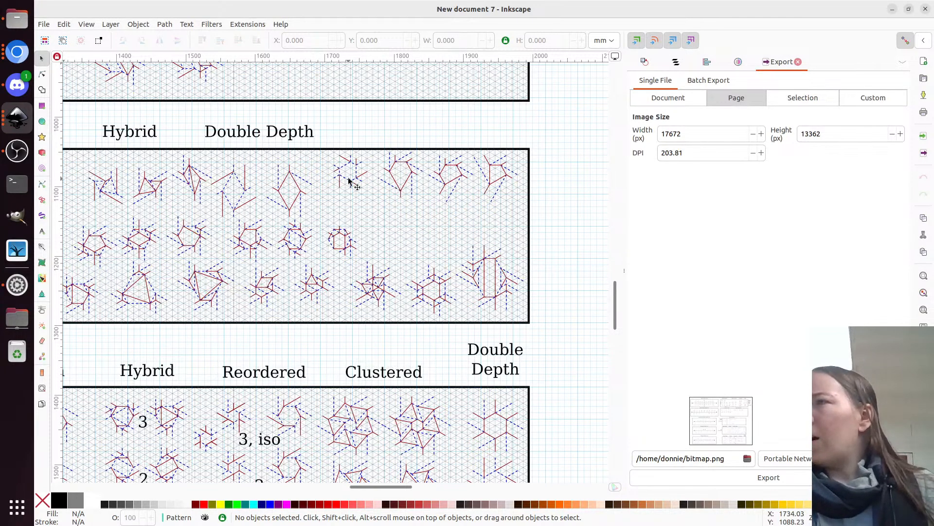
# Examine the self-intersecting twists beside the Double Depth heading and the Mixed Depth hexagon twists in the toolbox document.
pyautogui.hscroll(-5, 353, 204)
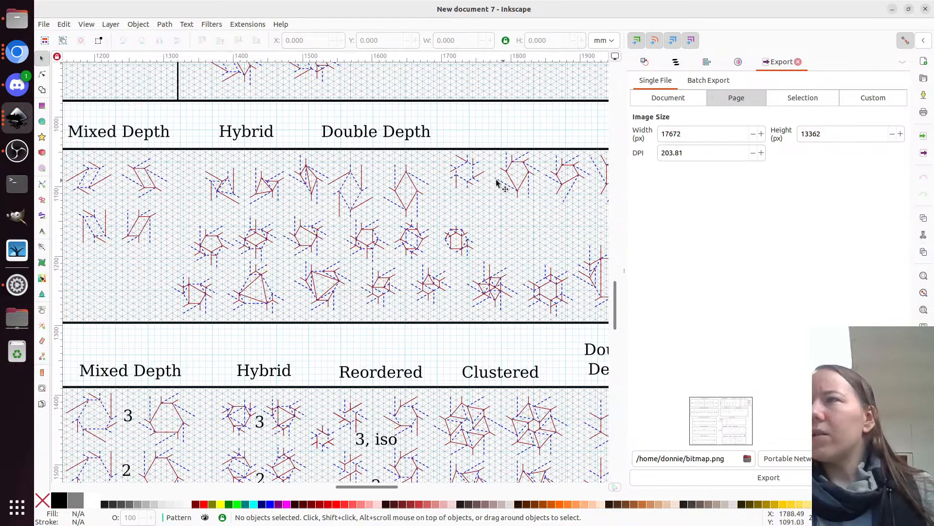
pyautogui.click(463, 166)
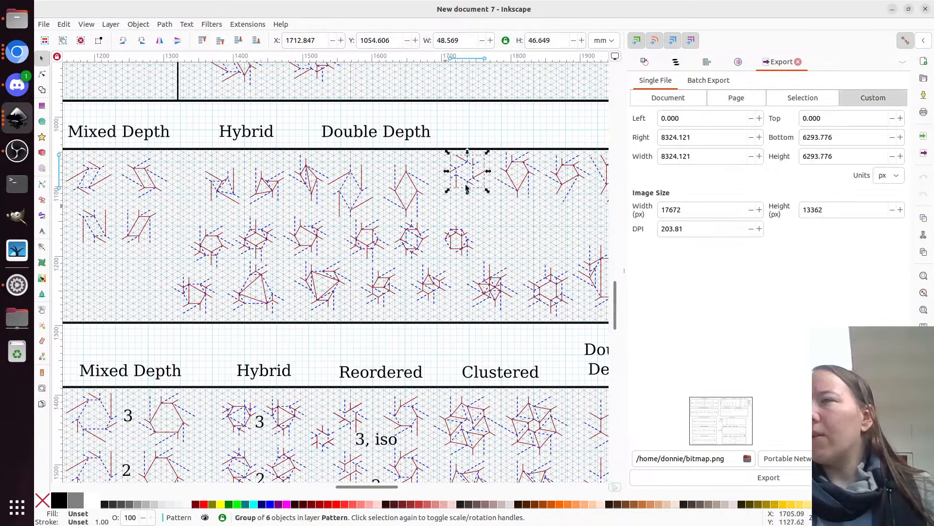
pyautogui.scroll(2, 449, 206)
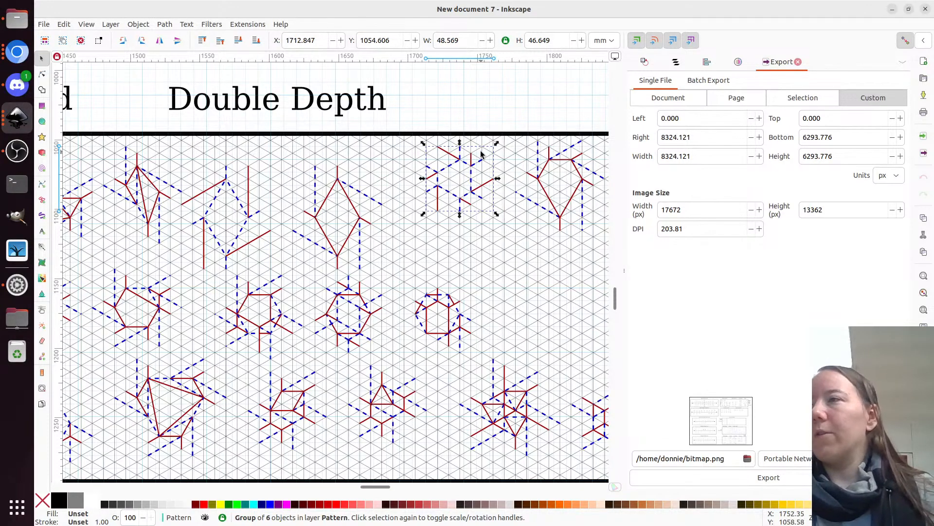
pyautogui.scroll(-4, 476, 156)
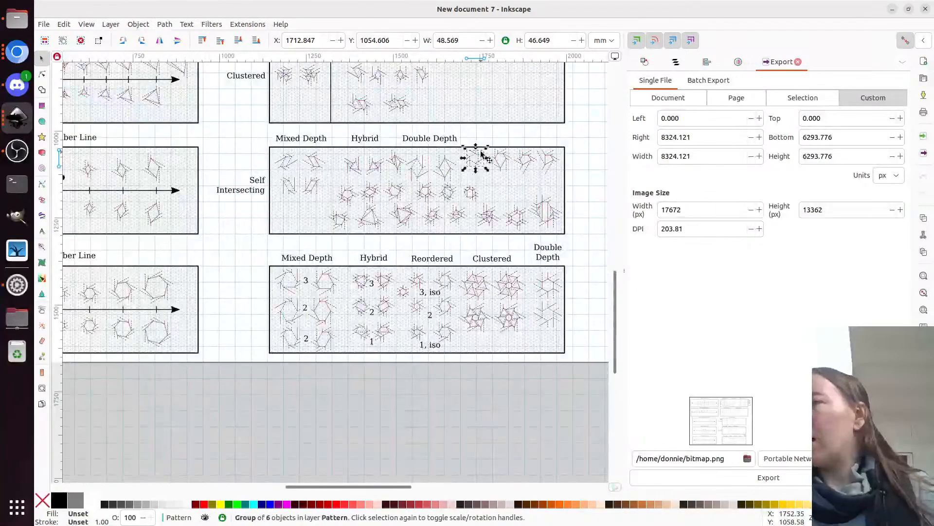
pyautogui.scroll(4, 280, 326)
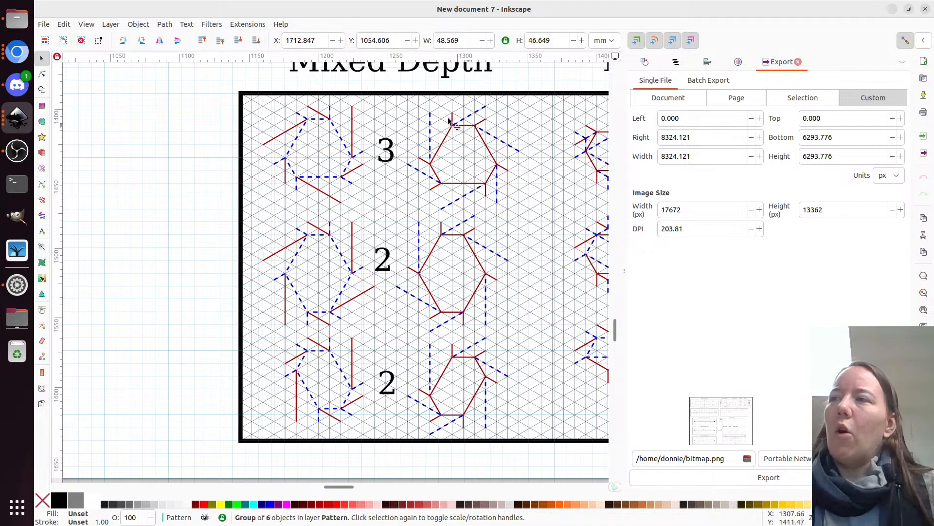
# Examine the Mixed Depth, Hybrid, Double Depth and Trapezoid Twists sections of the toolbox document.
pyautogui.keyDown('ctrl'); pyautogui.scroll(-2, 212, 283); pyautogui.keyUp('ctrl')
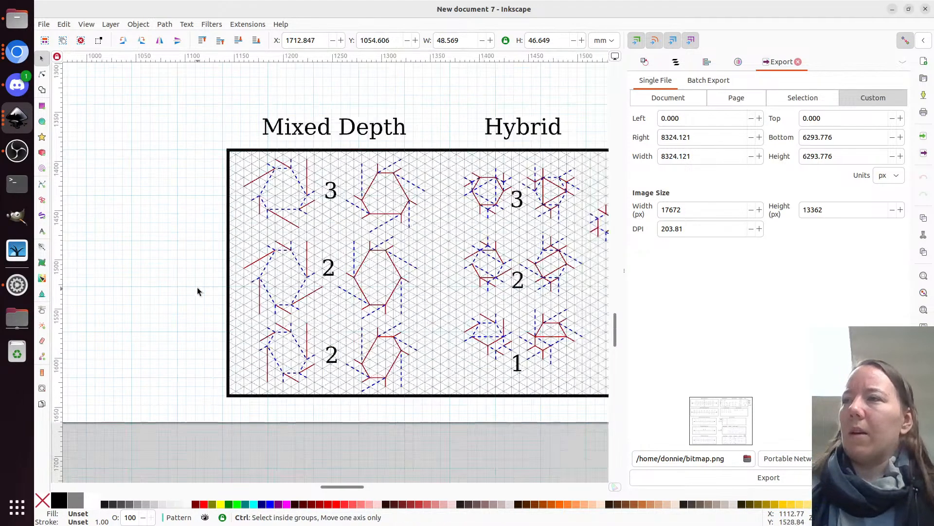
pyautogui.scroll(4, 512, 211)
pyautogui.keyDown('shift'); pyautogui.scroll(-4, 513, 213); pyautogui.keyUp('shift')
pyautogui.keyDown('ctrl'); pyautogui.scroll(1, 493, 123); pyautogui.keyUp('ctrl')
pyautogui.keyDown('ctrl'); pyautogui.scroll(2, 492, 121); pyautogui.keyUp('ctrl')
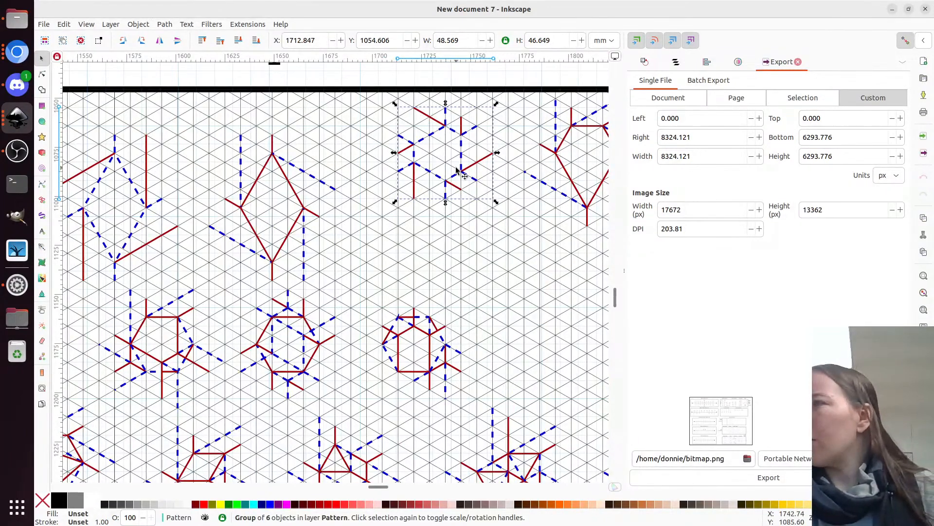
pyautogui.keyDown('ctrl'); pyautogui.scroll(-2, 466, 237); pyautogui.keyUp('ctrl')
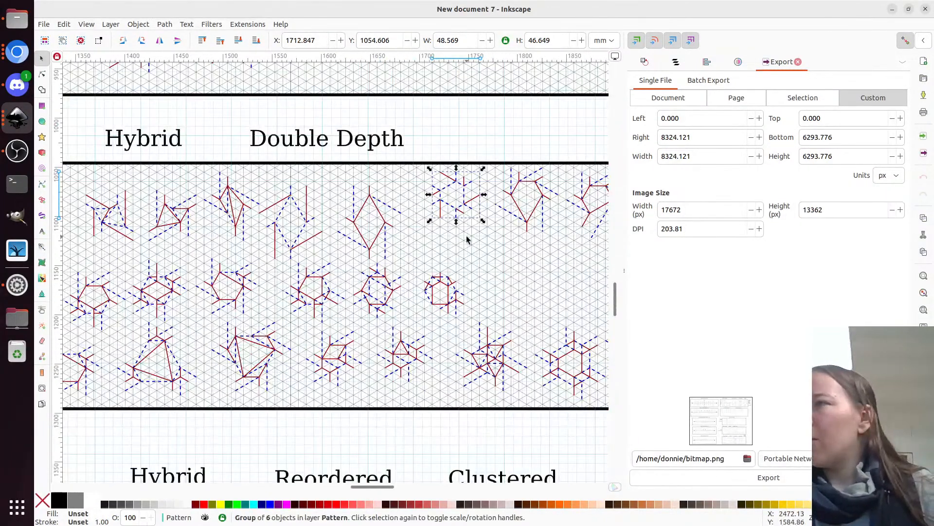
pyautogui.scroll(-6, 466, 237)
pyautogui.scroll(4, 472, 246)
pyautogui.keyDown('ctrl'); pyautogui.scroll(-1, 475, 249); pyautogui.keyUp('ctrl')
pyautogui.keyDown('ctrl'); pyautogui.scroll(1, 475, 248); pyautogui.keyUp('ctrl')
pyautogui.scroll(10, 469, 253)
pyautogui.scroll(6, 469, 255)
pyautogui.keyDown('shift'); pyautogui.hscroll(-4, 340, 246); pyautogui.keyUp('shift')
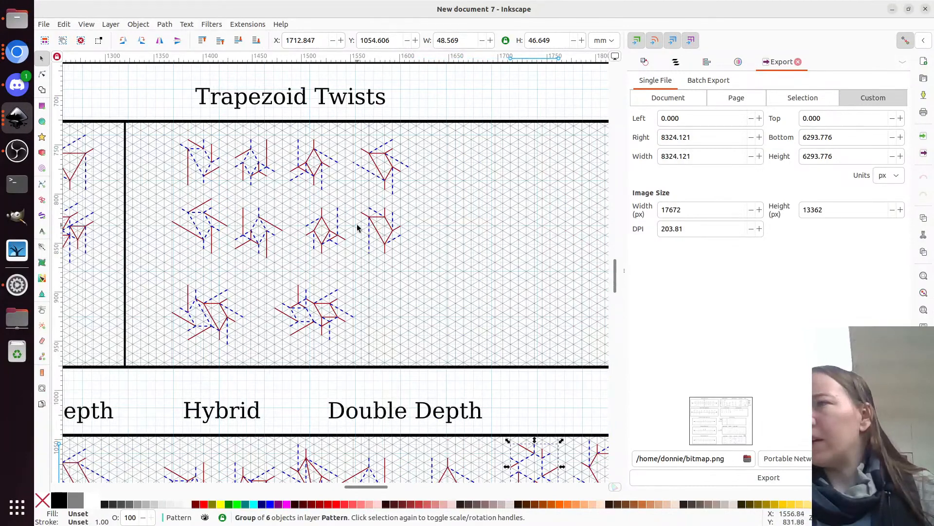
# Add the rightmost trapezoid twist in the second row of Trapezoid Twists to the selected hexagon twist and copy both.
pyautogui.keyDown('shift'); pyautogui.click(378, 220); pyautogui.keyUp('shift')
pyautogui.scroll(-4, 414, 292)
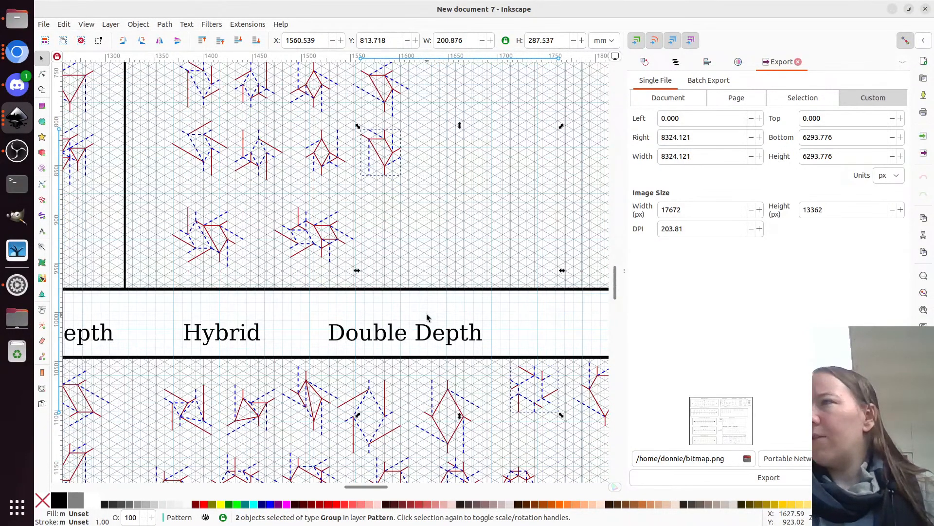
pyautogui.scroll(2, 427, 317)
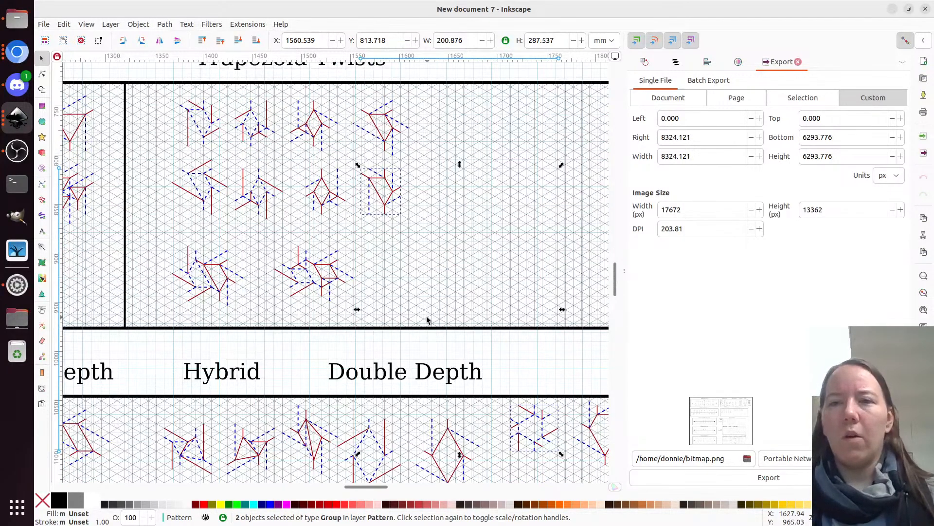
# Create a new document from the custom template with a triangular grid on a hexagon page.
pyautogui.press('alt')
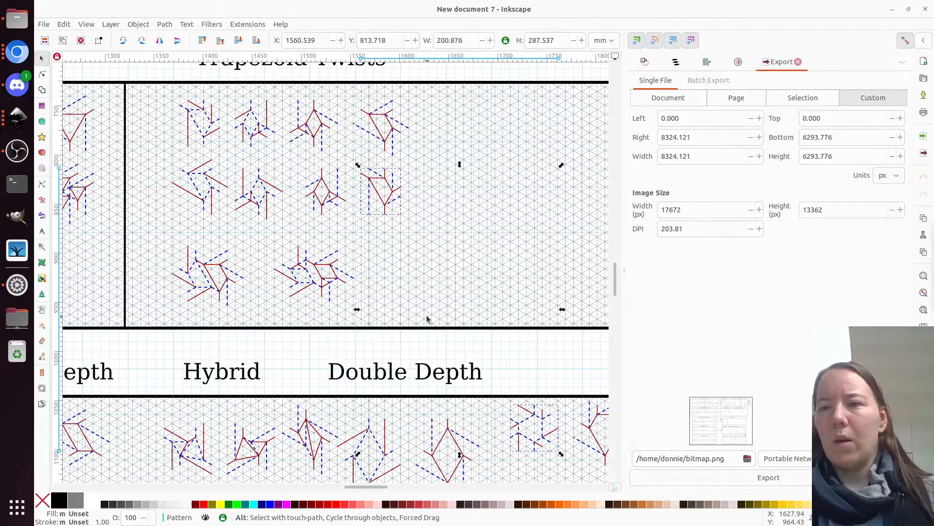
pyautogui.press('ctrl')
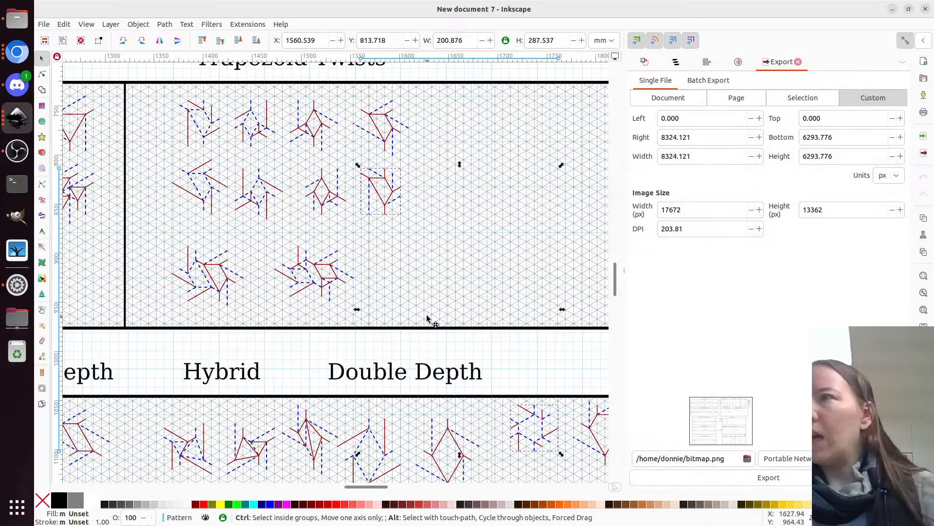
pyautogui.hotkey('ctrl', 'alt', 'n')
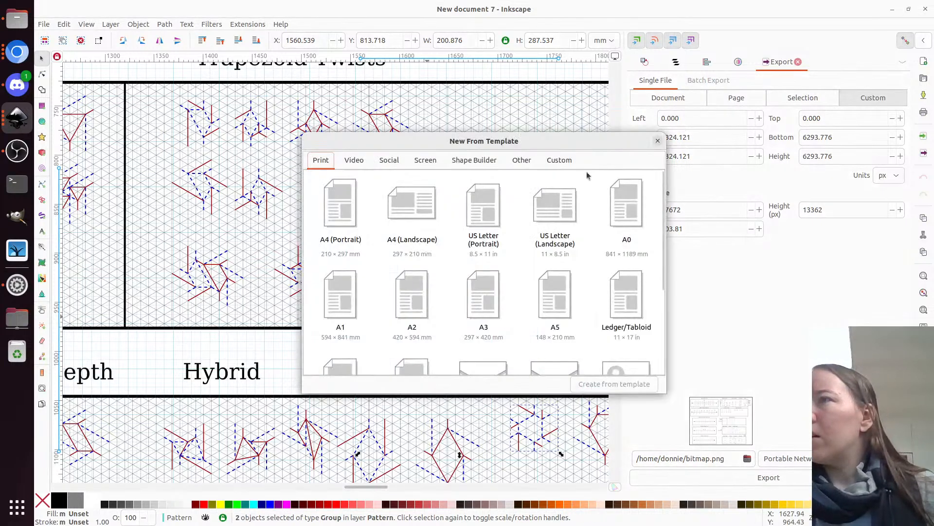
pyautogui.click(559, 160)
pyautogui.scroll(-2, 487, 274)
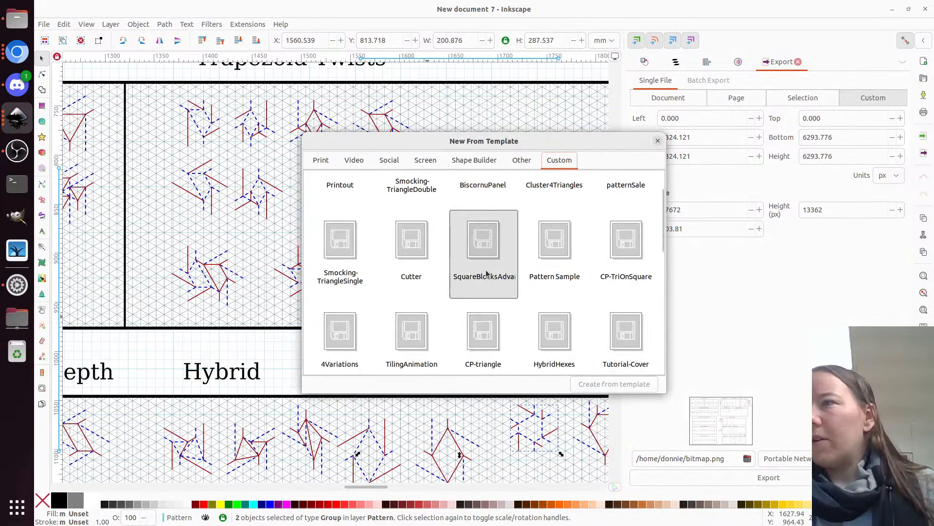
pyautogui.scroll(-3, 487, 274)
pyautogui.click(489, 241)
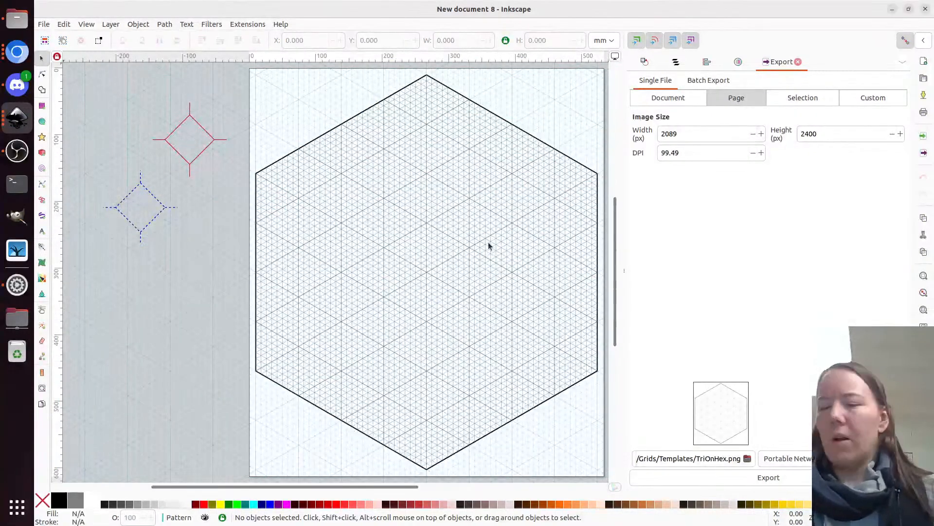
# Delete the two square twists beside the page and paste the copied trapezoid and hexagon twists.
pyautogui.press('Delete')
pyautogui.hscroll(4, 489, 241)
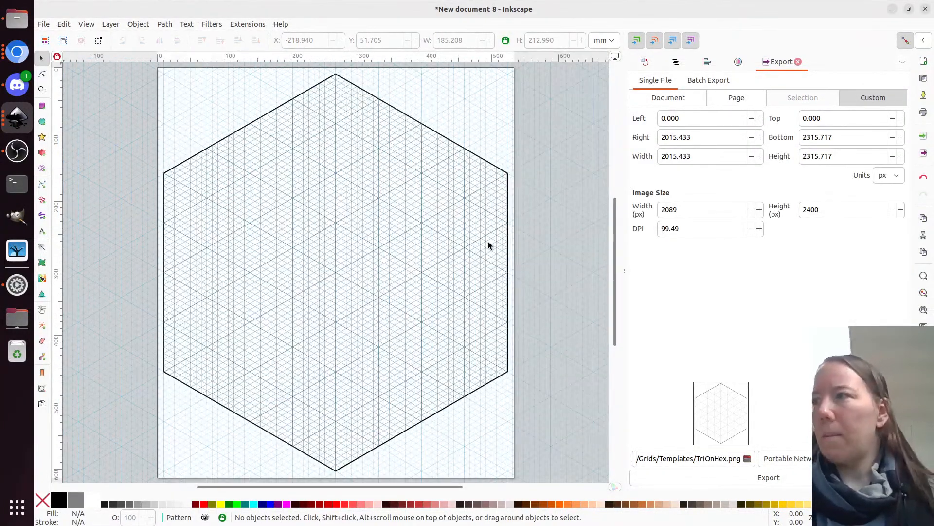
pyautogui.hotkey('ctrl', 'v')
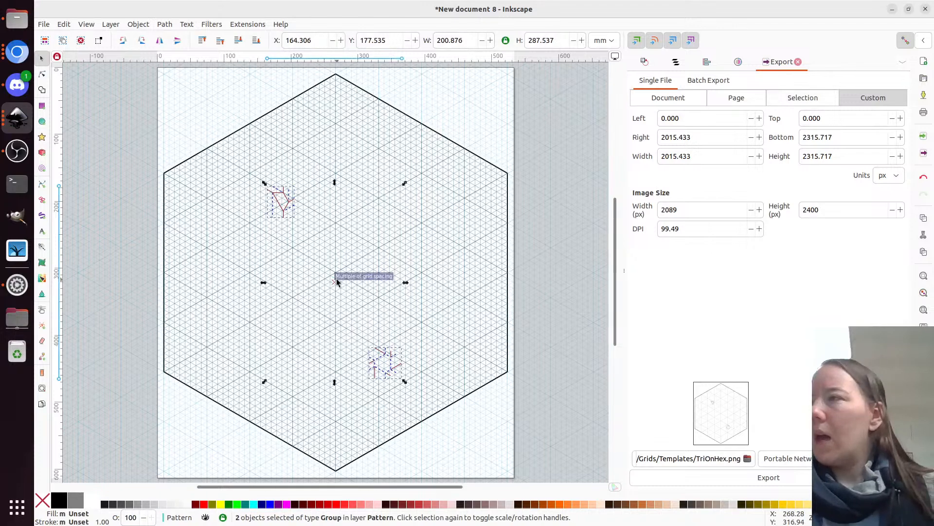
# Move the hexagon twist to the centre of the hexagonal page, snapped to the grid.
pyautogui.press('Escape')
pyautogui.moveTo(390, 358); pyautogui.dragTo(341, 271)
pyautogui.keyDown('ctrl'); pyautogui.scroll(4, 339, 291); pyautogui.keyUp('ctrl')
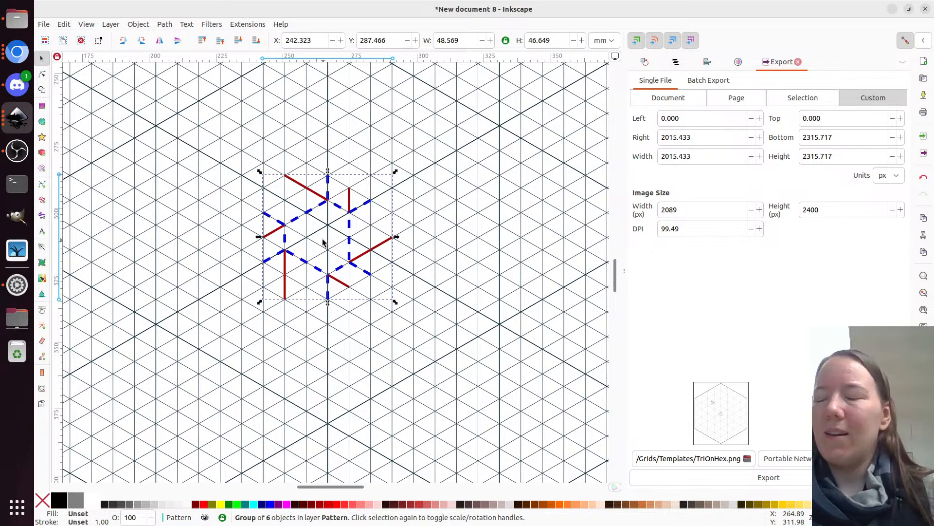
# Rotate the trapezoid twist 60° clockwise and connect it to the pleat on the right side of the hexagon twist.
pyautogui.scroll(-2, 323, 242)
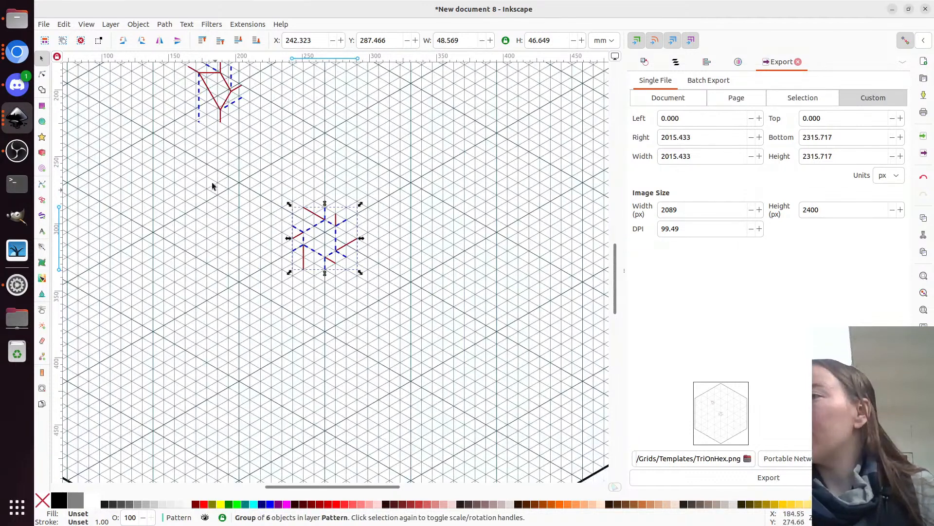
pyautogui.moveTo(228, 86); pyautogui.dragTo(409, 178)
pyautogui.click(645, 62)
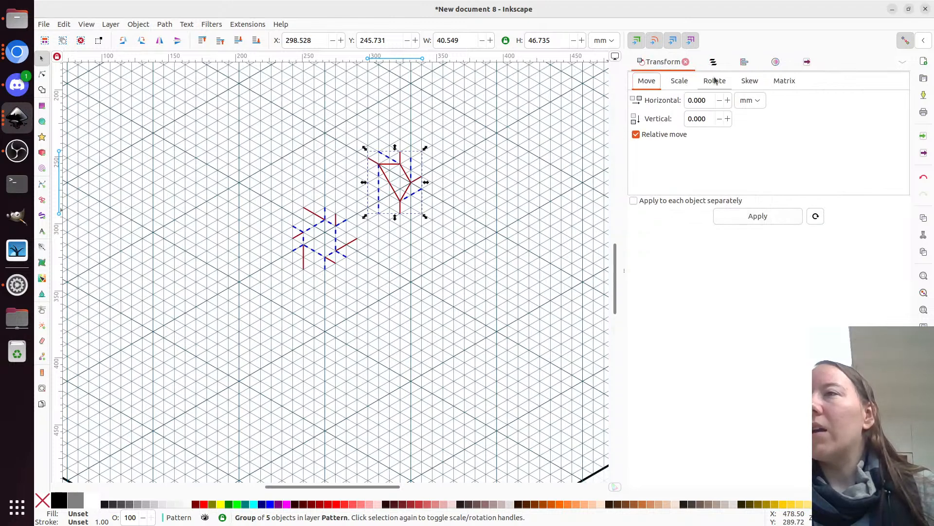
pyautogui.click(714, 80)
pyautogui.click(672, 101)
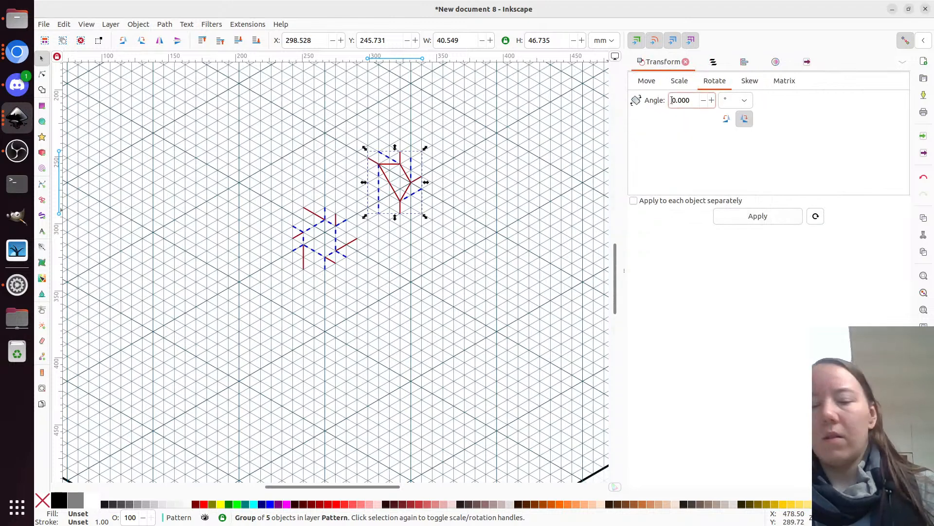
pyautogui.write('6')
pyautogui.press('Tab')
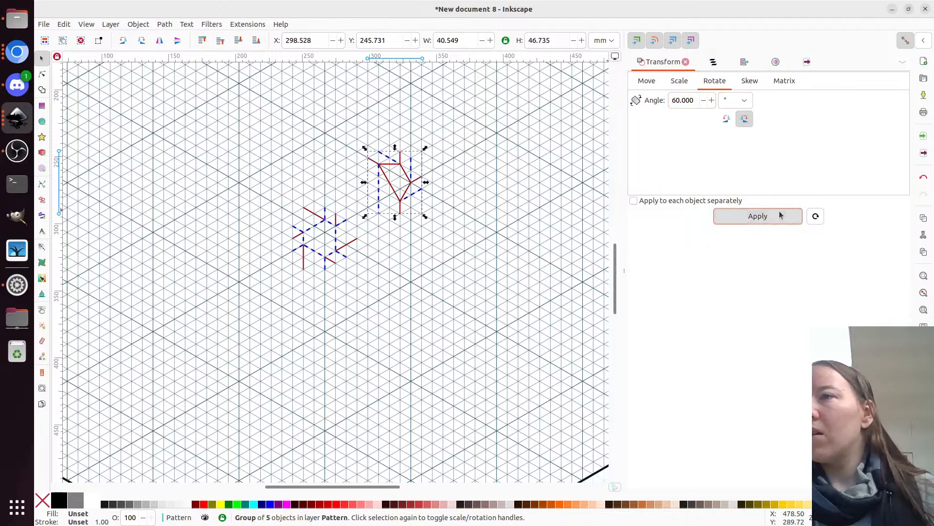
pyautogui.click(758, 216)
pyautogui.moveTo(415, 199); pyautogui.dragTo(404, 237)
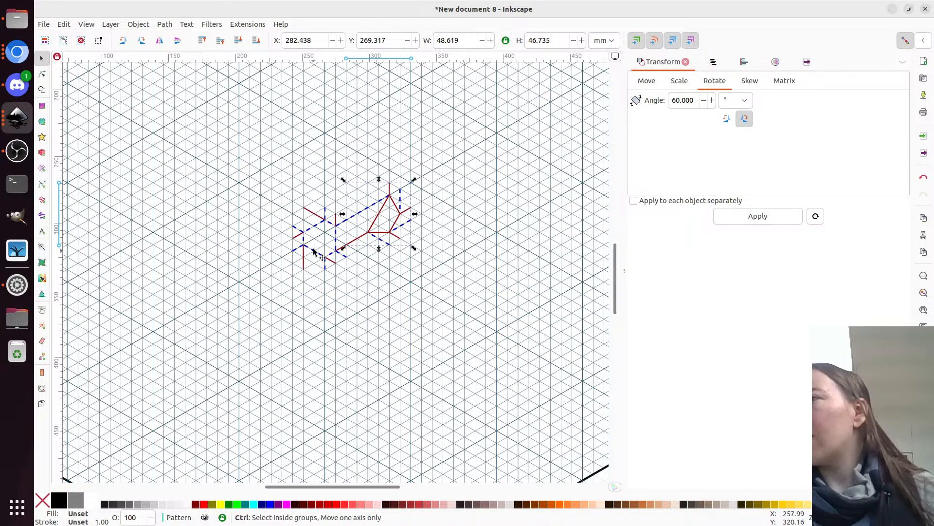
# Try the trapezoid twist closer to the hexagon twist with overlapping pleats, and move it clear toward the upper right.
pyautogui.scroll(3, 314, 251)
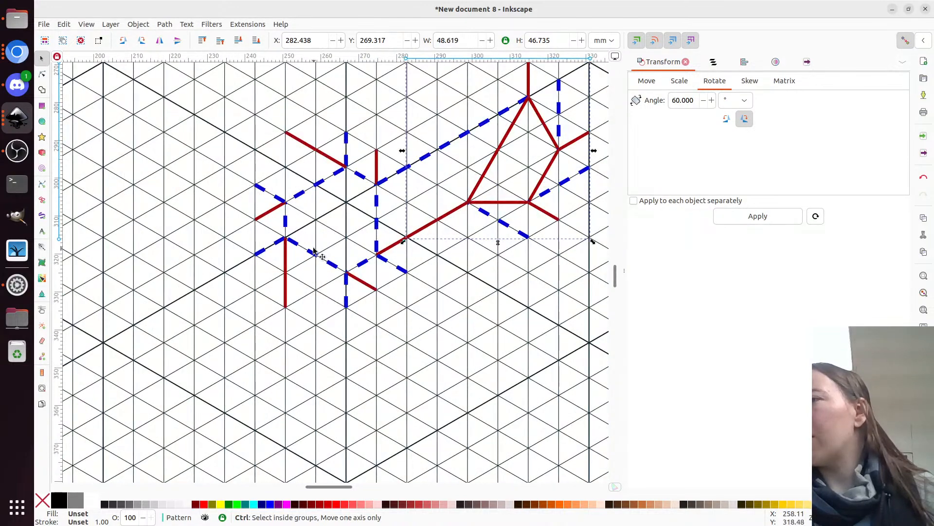
pyautogui.moveTo(493, 204); pyautogui.dragTo(431, 249)
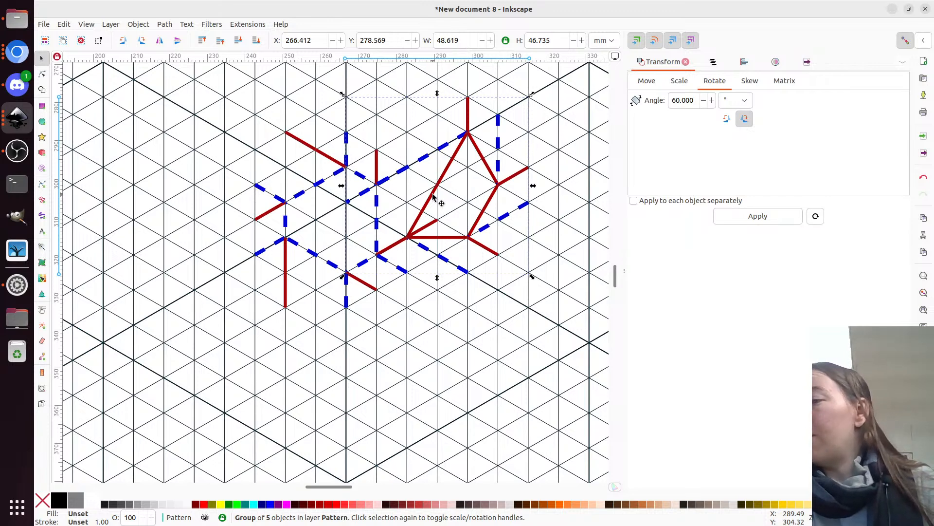
pyautogui.moveTo(427, 212); pyautogui.dragTo(514, 163)
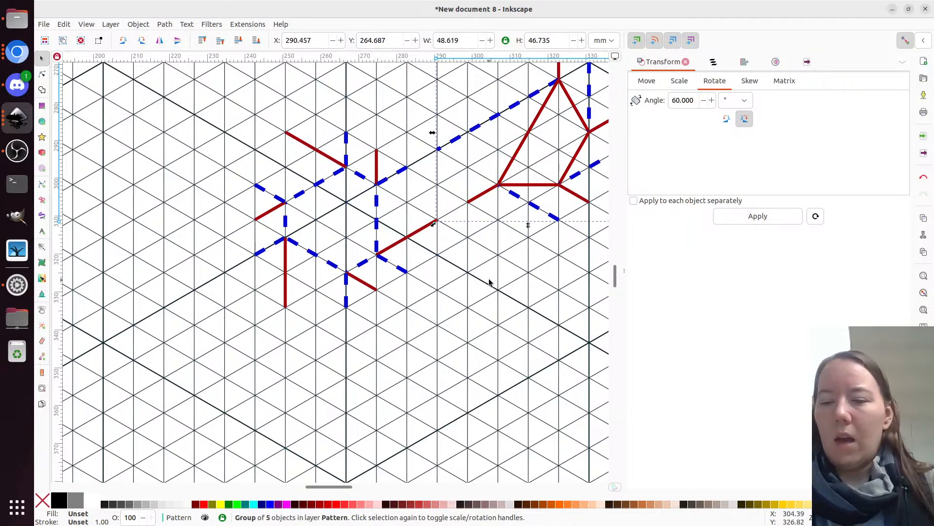
# Shorten the facing pleat lines on the hexagon twist's right side and the trapezoid twist's lower left by one grid unit.
pyautogui.press('n')
pyautogui.click(416, 231)
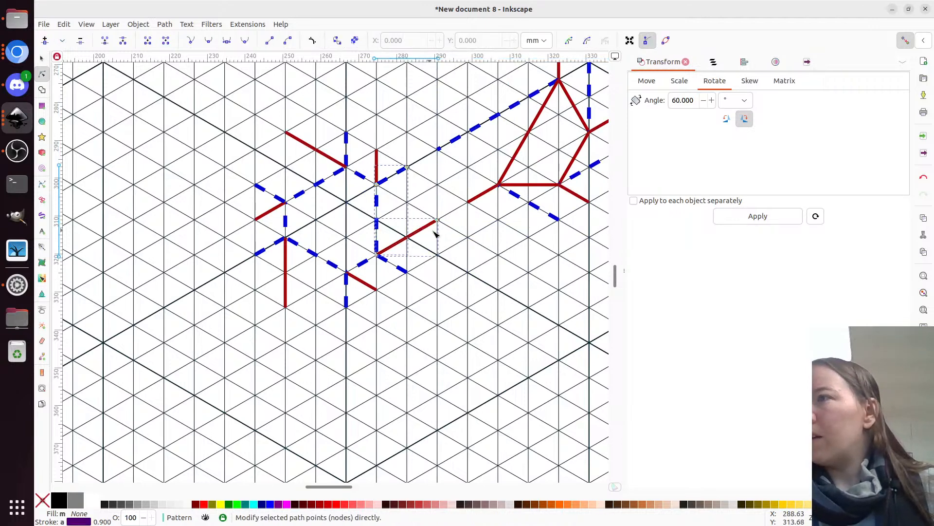
pyautogui.moveTo(407, 167); pyautogui.dragTo(378, 185)
pyautogui.click(441, 148)
pyautogui.keyDown('shift'); pyautogui.click(474, 199); pyautogui.keyUp('shift')
pyautogui.moveTo(427, 169)
pyautogui.mouseDown()
pyautogui.moveTo(415, 140)
pyautogui.moveTo(479, 130)
pyautogui.mouseUp()
# Shorten the hexagon twist's upper-left and lower-left pleat lines by one grid unit to match its right side.
pyautogui.click(316, 150)
pyautogui.keyDown('shift'); pyautogui.click(265, 190); pyautogui.keyUp('shift')
pyautogui.moveTo(236, 196)
pyautogui.mouseDown()
pyautogui.moveTo(287, 125)
pyautogui.moveTo(316, 150)
pyautogui.mouseUp()
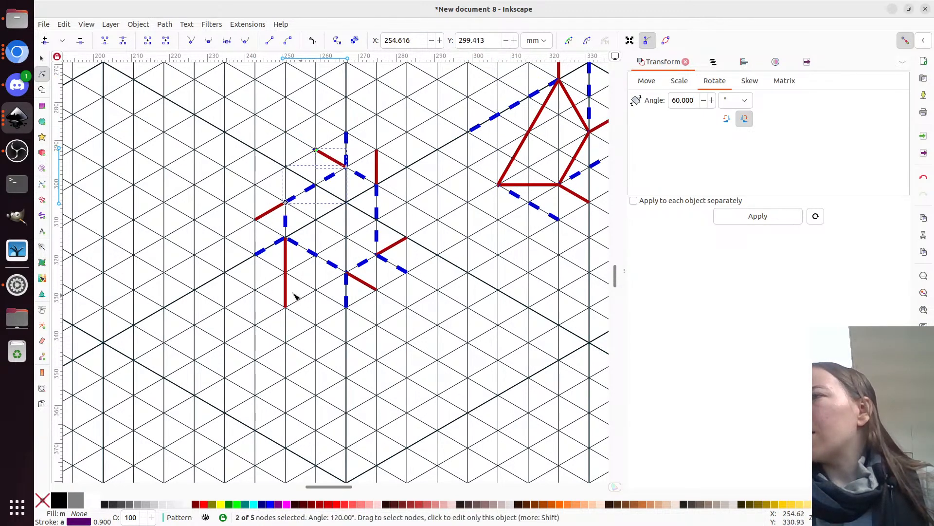
pyautogui.click(286, 294)
pyautogui.keyDown('shift'); pyautogui.click(347, 302); pyautogui.keyUp('shift')
pyautogui.moveTo(353, 326); pyautogui.dragTo(287, 273)
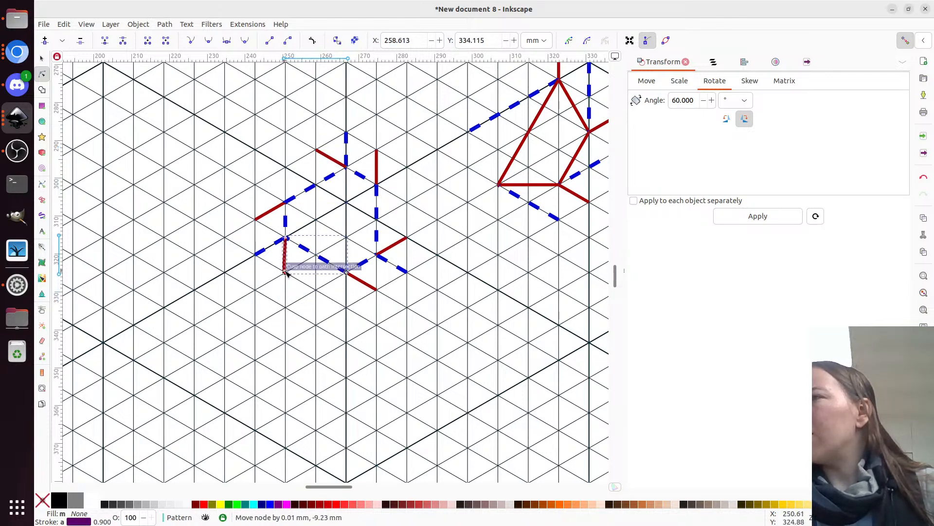
# Attach the trapezoid twist directly to the shortened pleat on the right side of the hexagon twist.
pyautogui.press('s')
pyautogui.press('Escape')
pyautogui.moveTo(507, 167); pyautogui.dragTo(412, 227)
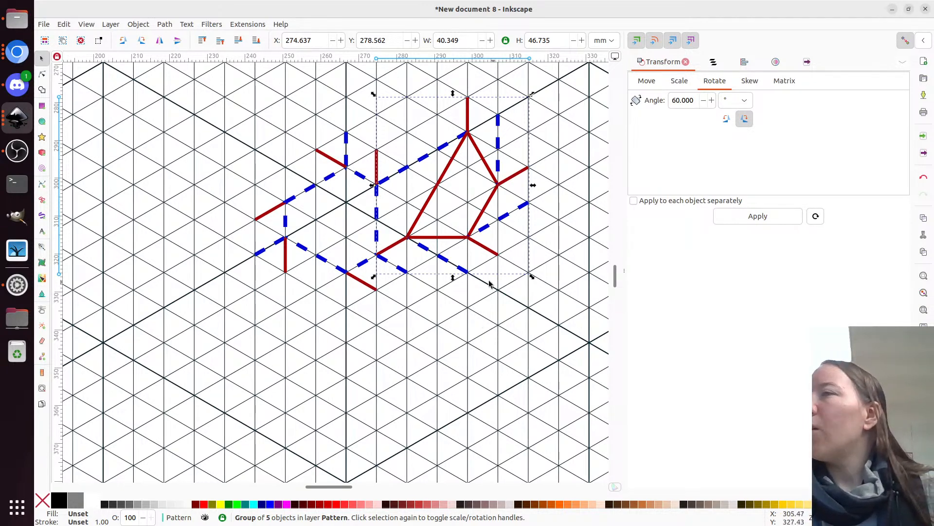
# Duplicate the trapezoid twist, rotate the copy 120° clockwise and attach it to the lower-left pleat of the hexagon twist.
pyautogui.scroll(2, 495, 286)
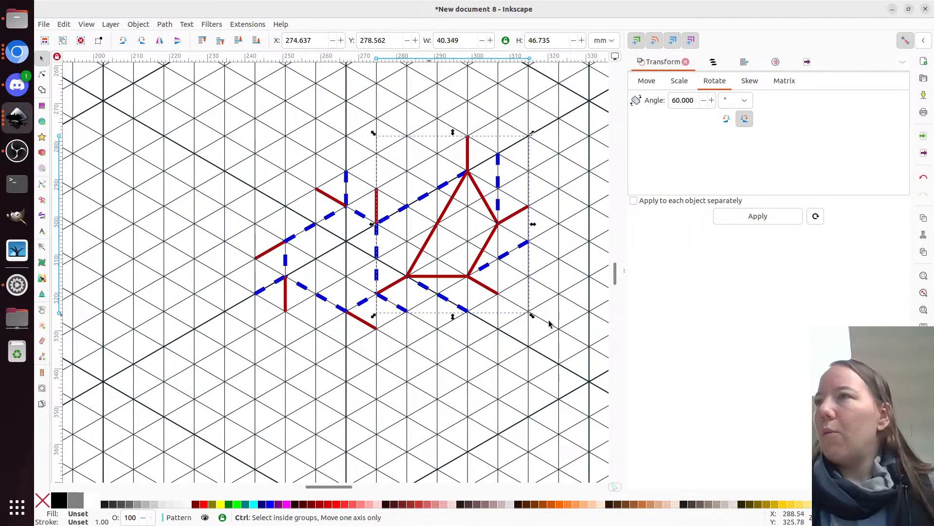
pyautogui.click(770, 214)
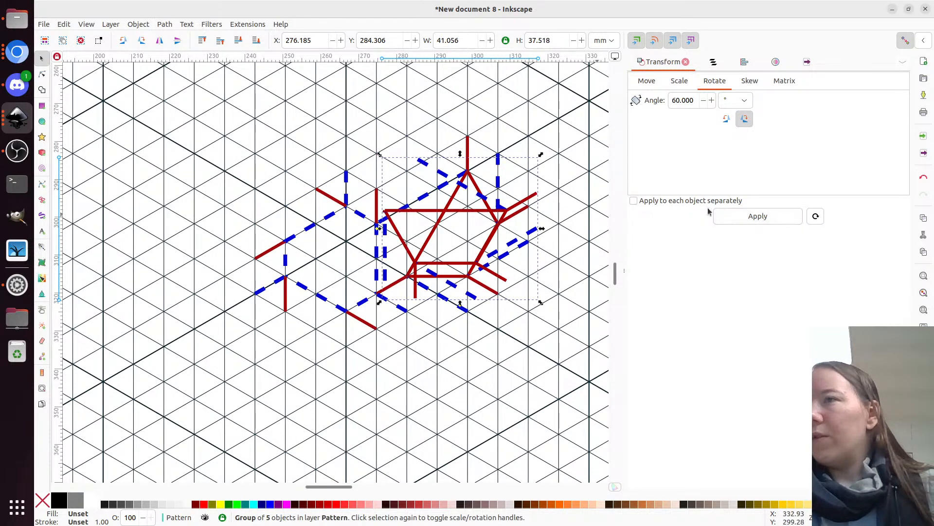
pyautogui.click(735, 216)
pyautogui.moveTo(425, 184); pyautogui.dragTo(274, 341)
# Duplicate the lower trapezoid twist, rotate the copy 120° clockwise and attach it to the hexagon twist's upper-left pleat.
pyautogui.click(749, 216)
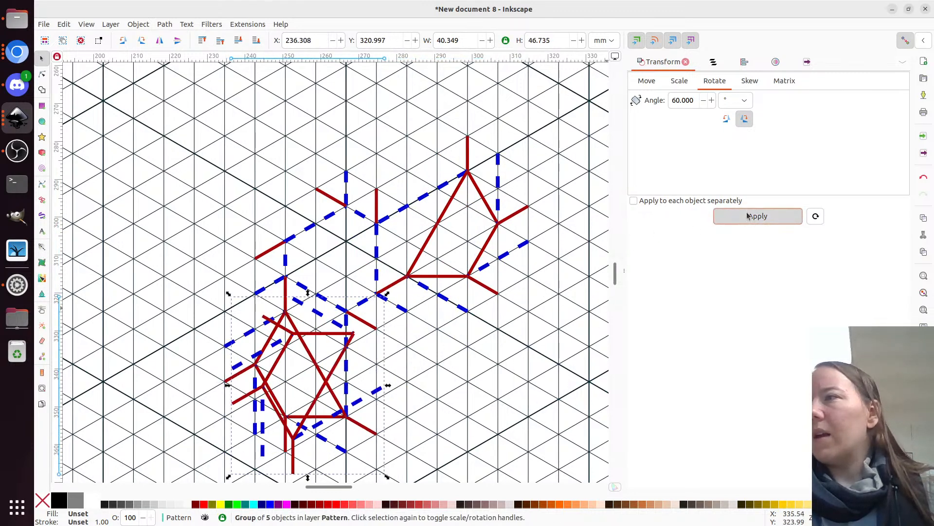
pyautogui.moveTo(288, 349); pyautogui.dragTo(228, 138)
pyautogui.scroll(-1, 341, 209)
pyautogui.scroll(4, 336, 215)
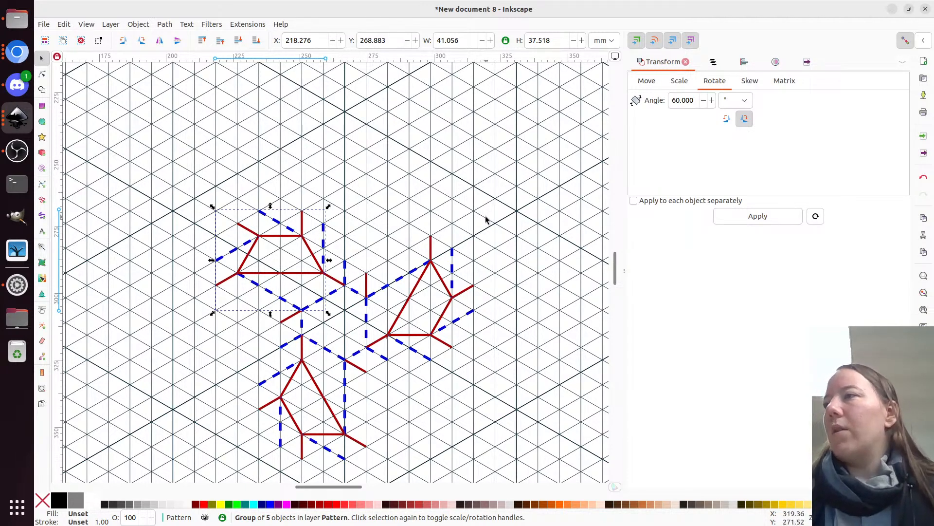
pyautogui.click(399, 186)
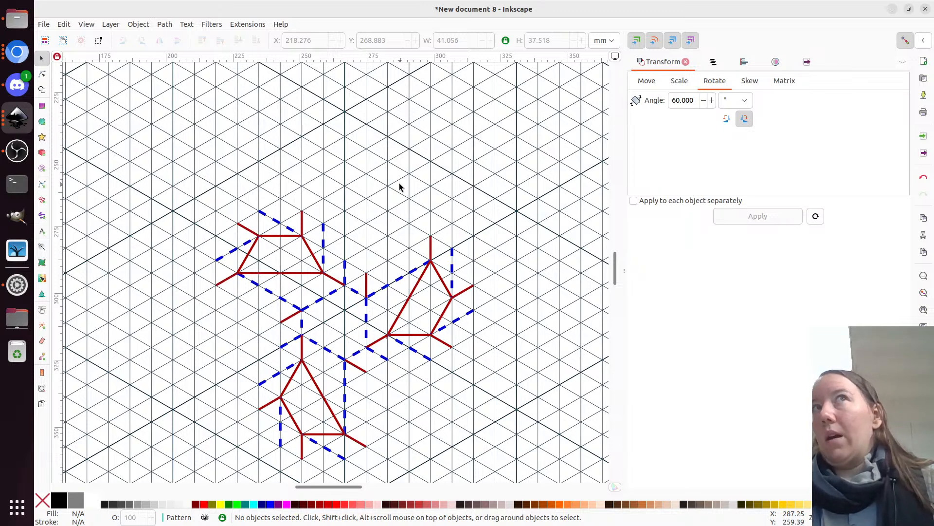
# Switch to the Tilings.svg document and examine the red and white hexagon and triangle tilings.
pyautogui.press('alt')
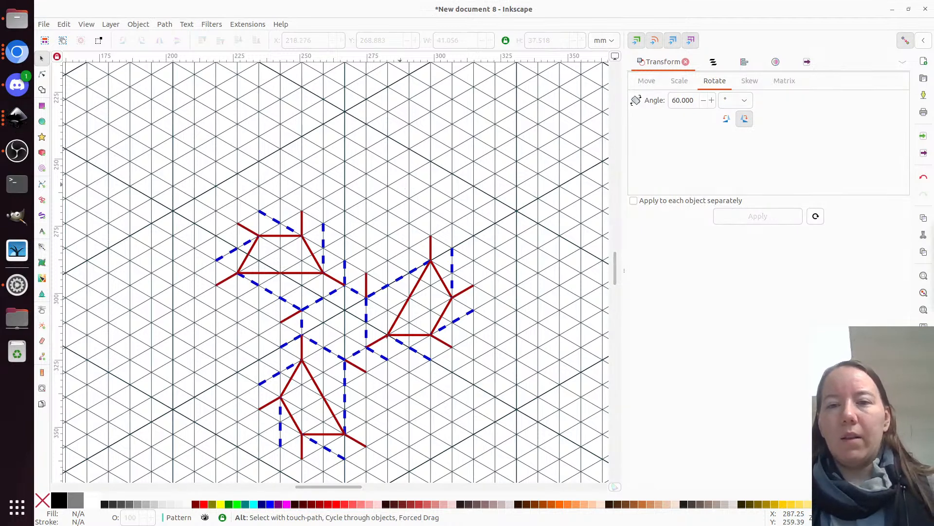
pyautogui.hotkey('alt', 'Tab')
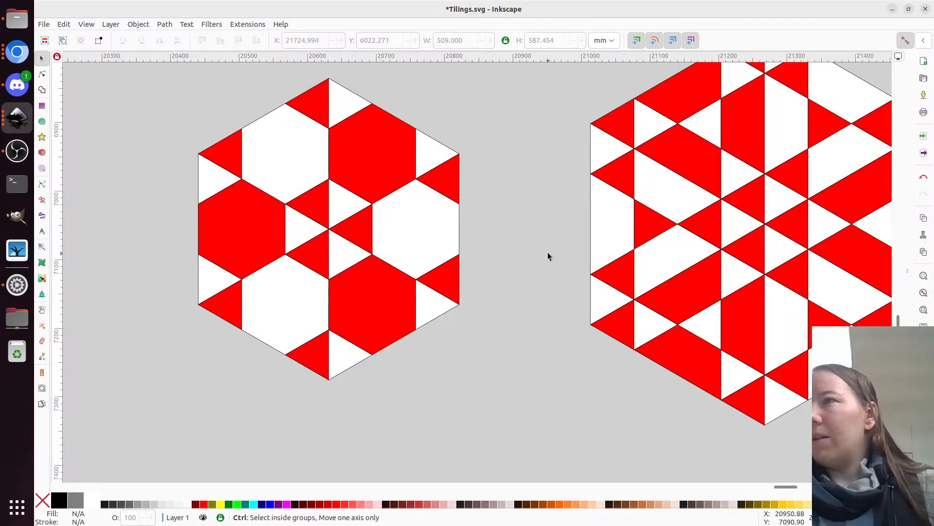
pyautogui.scroll(-1, 547, 253)
pyautogui.scroll(-1, 547, 252)
pyautogui.scroll(1, 547, 252)
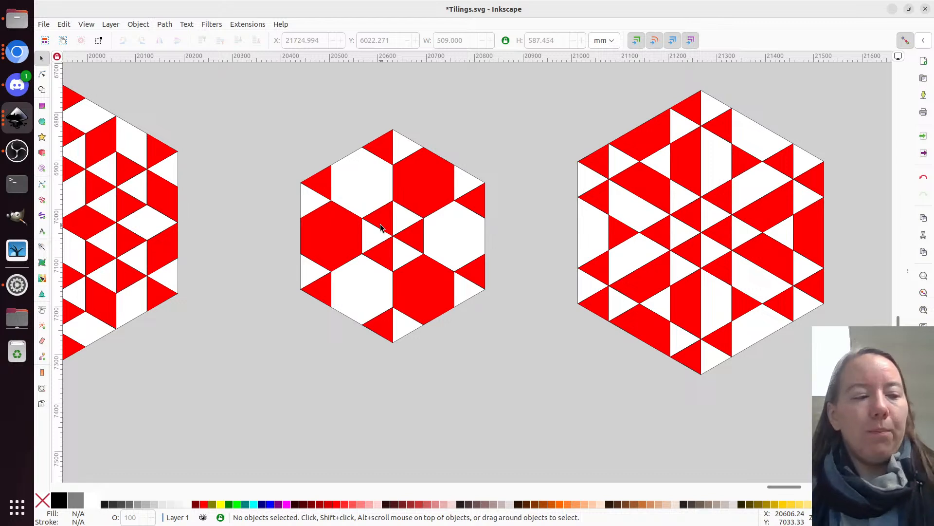
pyautogui.press('alt')
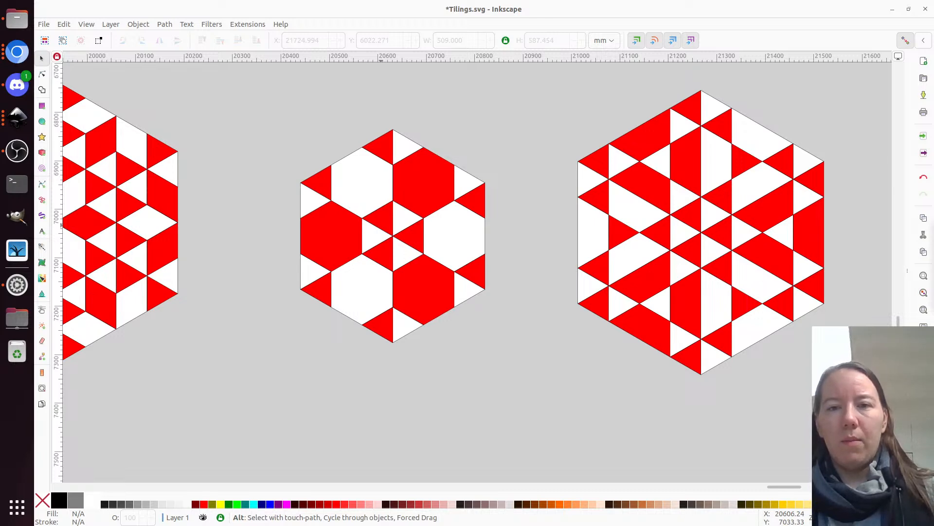
# Try a copy of New document 6's compact dashed hexagon twist above the gap between the trapezoid twists in New document 8.
pyautogui.hotkey('alt', 'Tab')
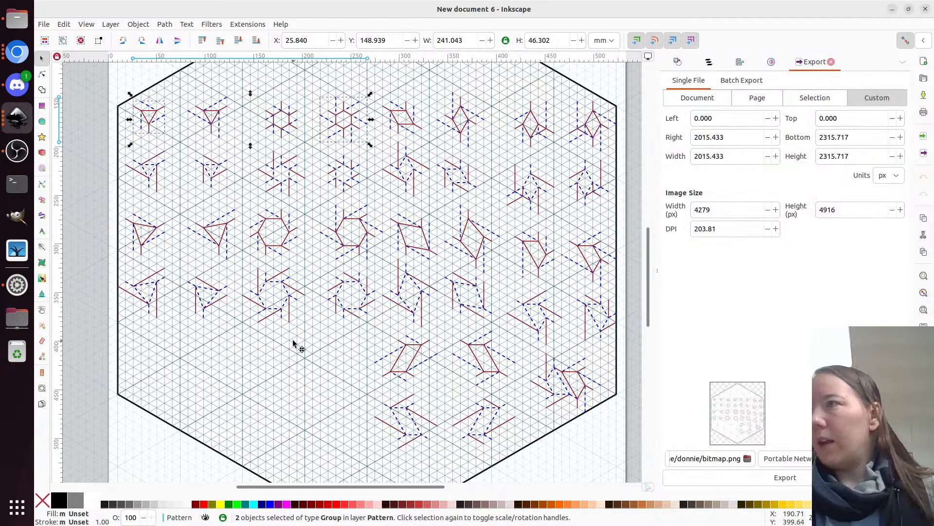
pyautogui.hotkey('alt', 'Tab')
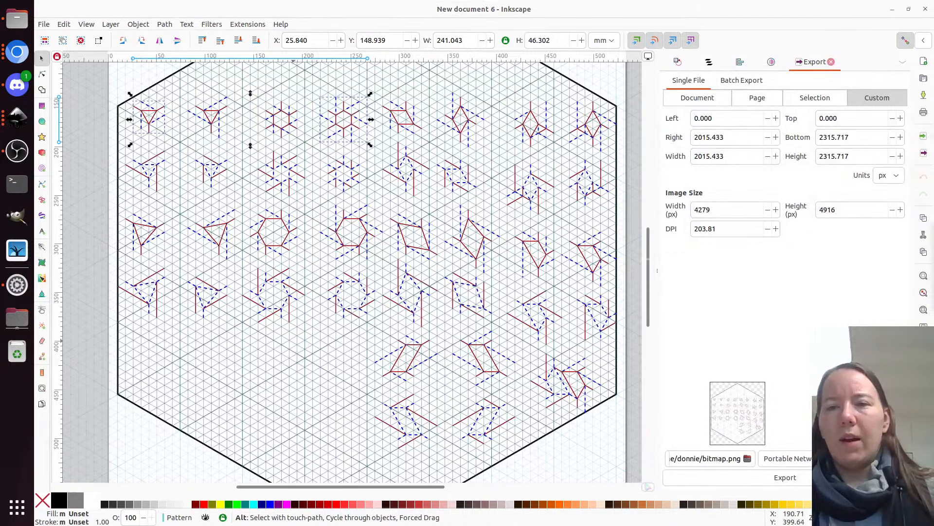
pyautogui.hotkey('alt', 'Tab')
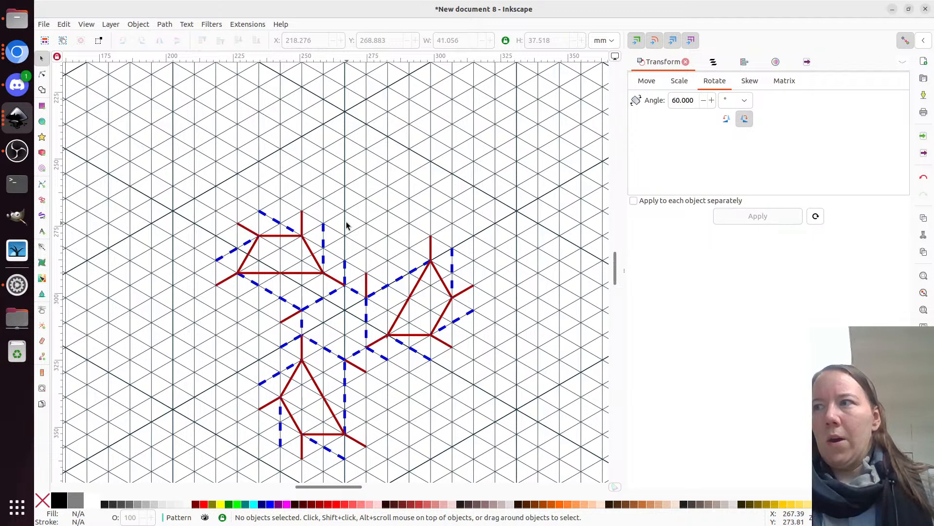
pyautogui.hotkey('alt', 'Tab')
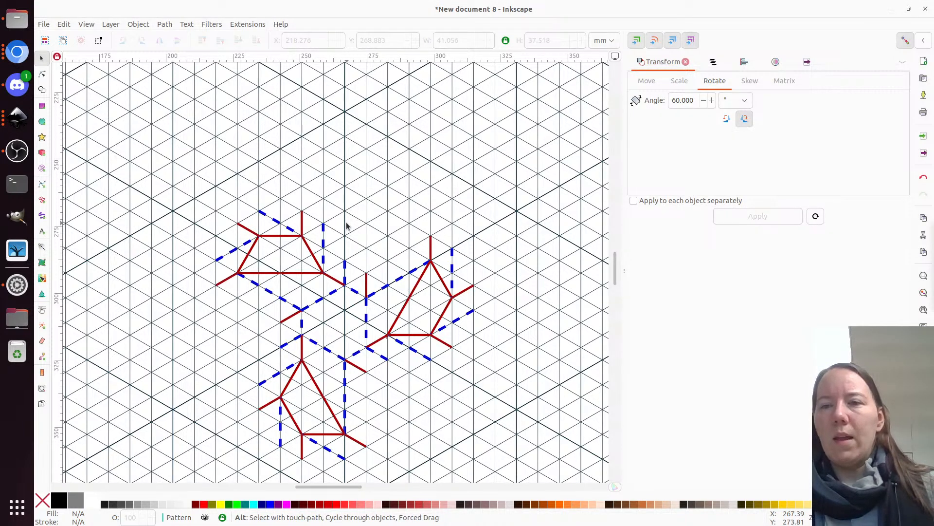
pyautogui.hotkey('alt', 'Tab')
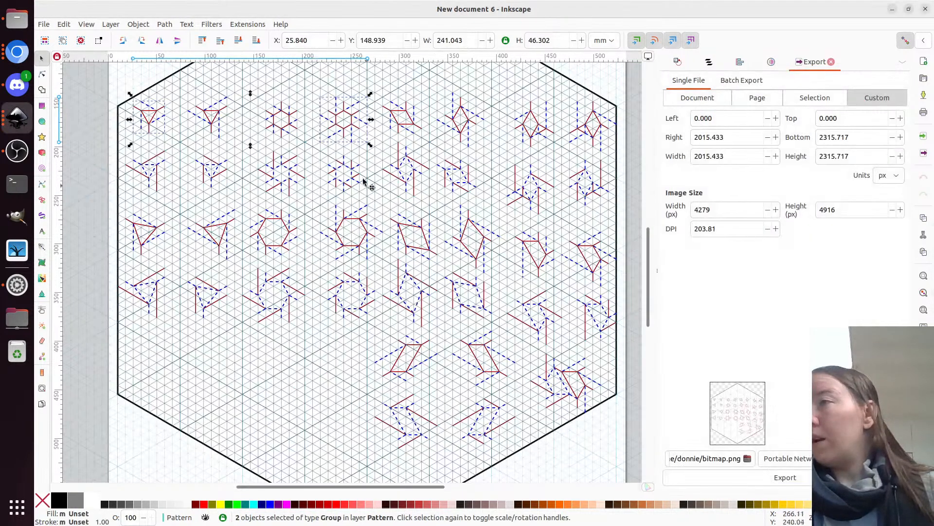
pyautogui.click(346, 168)
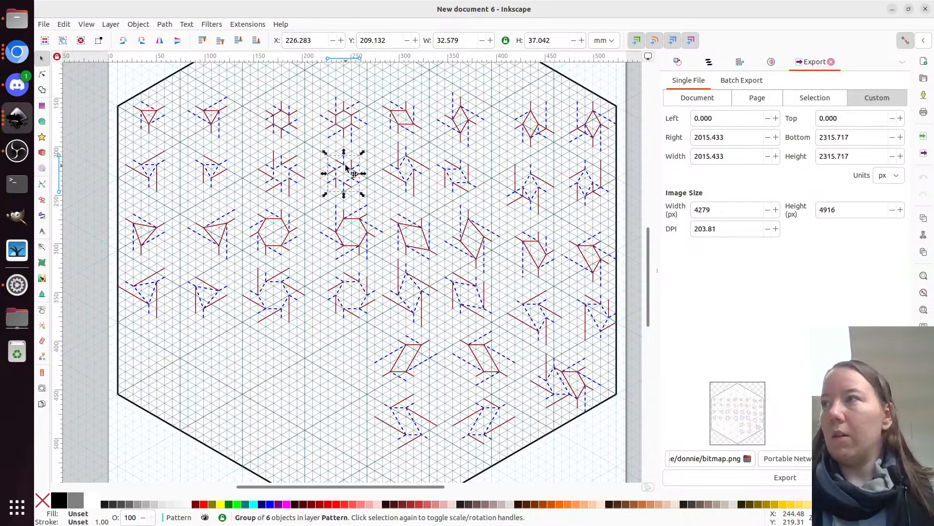
pyautogui.hotkey('alt', 'Tab')
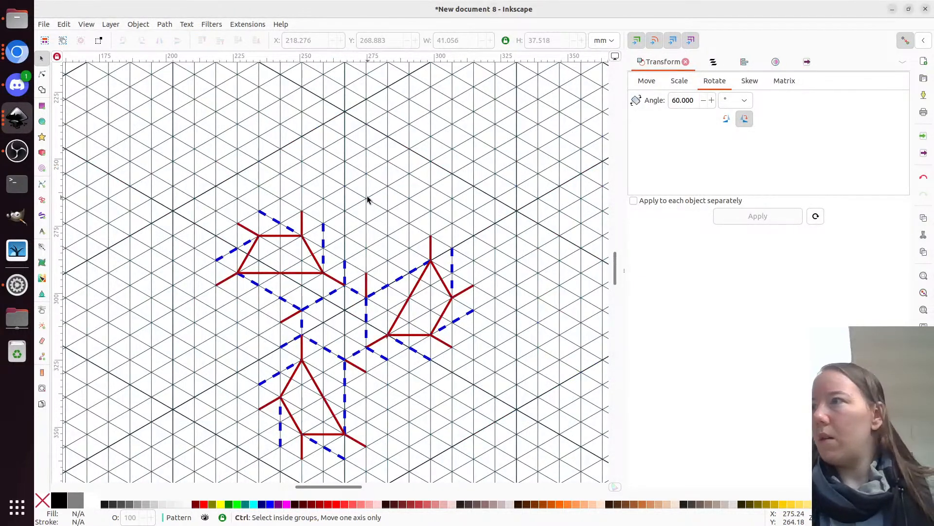
pyautogui.hotkey('ctrl', 'v')
pyautogui.moveTo(354, 176); pyautogui.dragTo(356, 195)
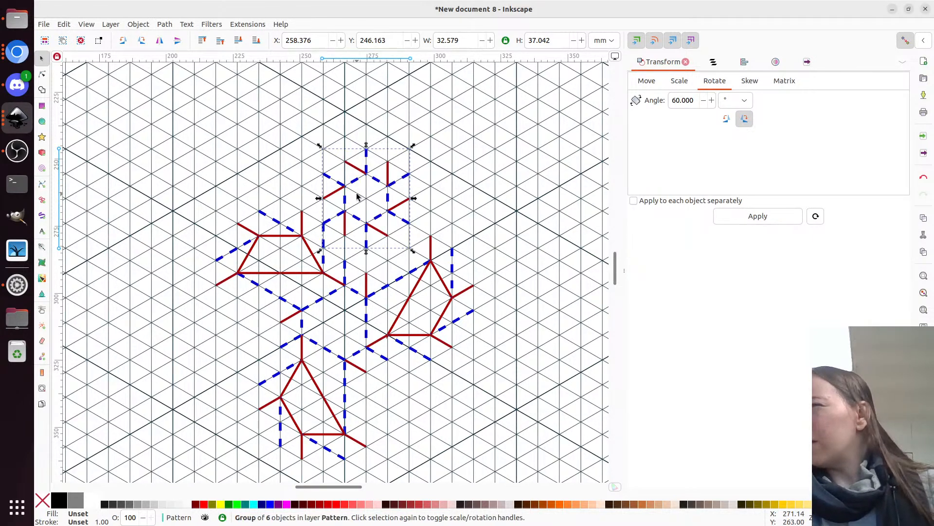
pyautogui.press('Delete')
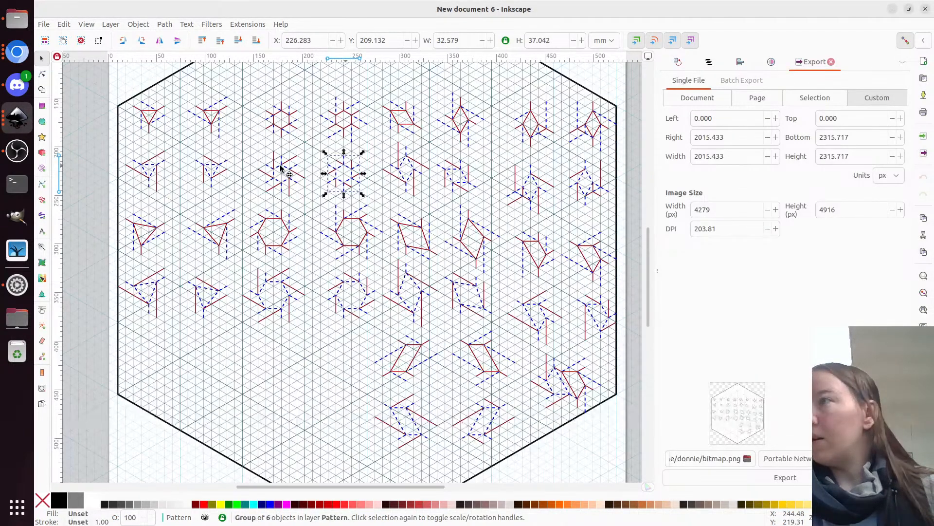
# Try a copy of the toolbox's dashed hexagon twist with long red pleats above the trapezoid twists in New document 8.
pyautogui.click(281, 170)
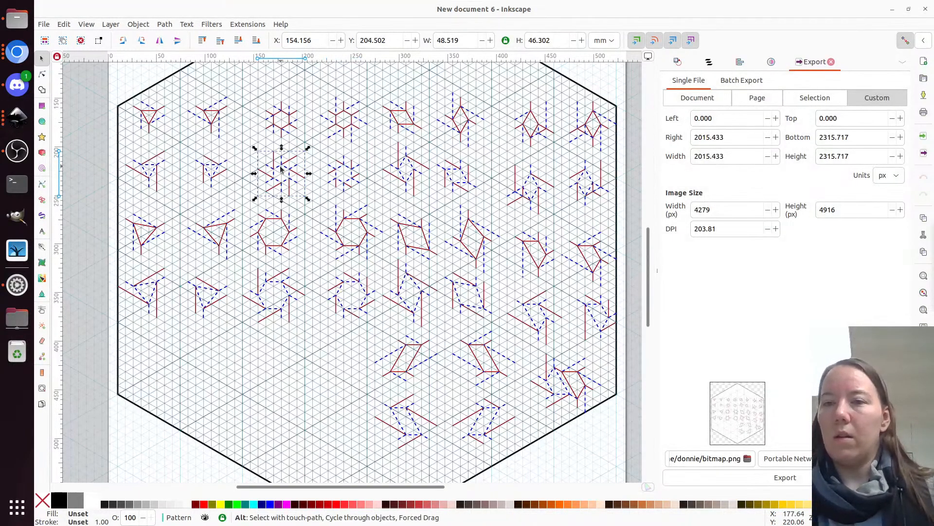
pyautogui.hotkey('alt', 'Tab')
pyautogui.hotkey('ctrl', 'v')
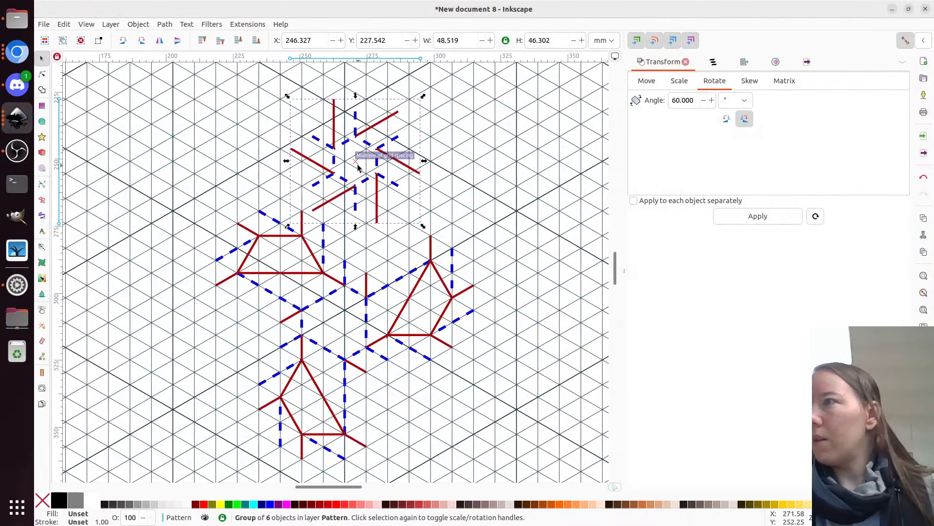
pyautogui.moveTo(364, 148)
pyautogui.mouseDown()
pyautogui.moveTo(346, 154)
pyautogui.moveTo(360, 174)
pyautogui.moveTo(353, 133)
pyautogui.mouseUp()
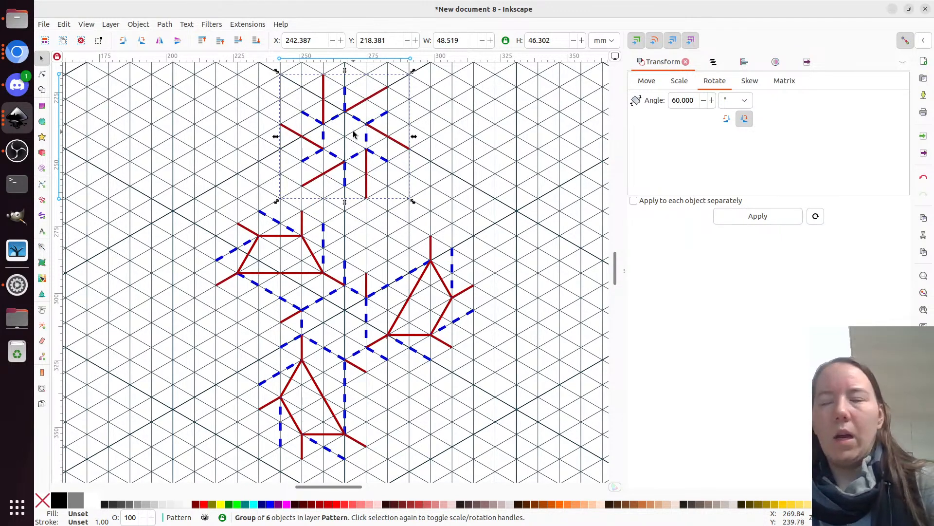
pyautogui.press('Delete')
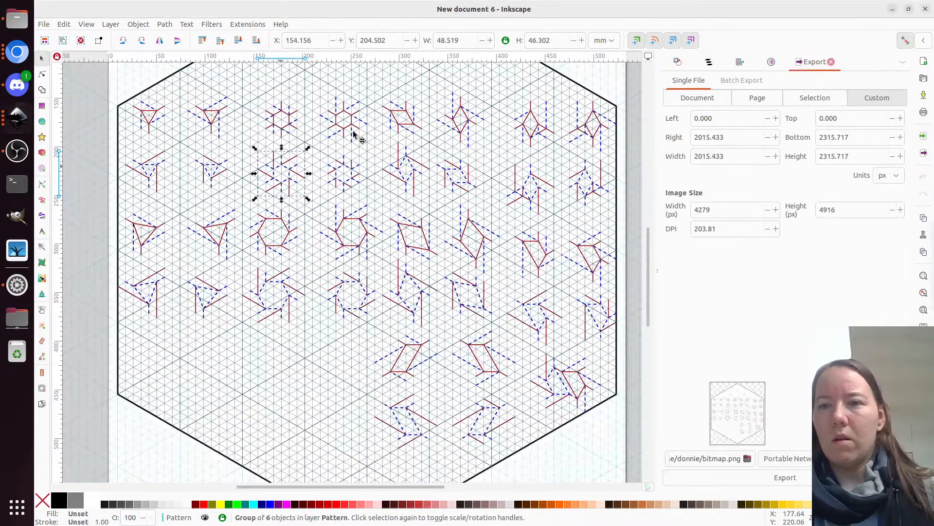
# Try a copy of the toolbox's small solid-outlined hexagon twist above the gap between the two upper trapezoid twists.
pyautogui.click(280, 128)
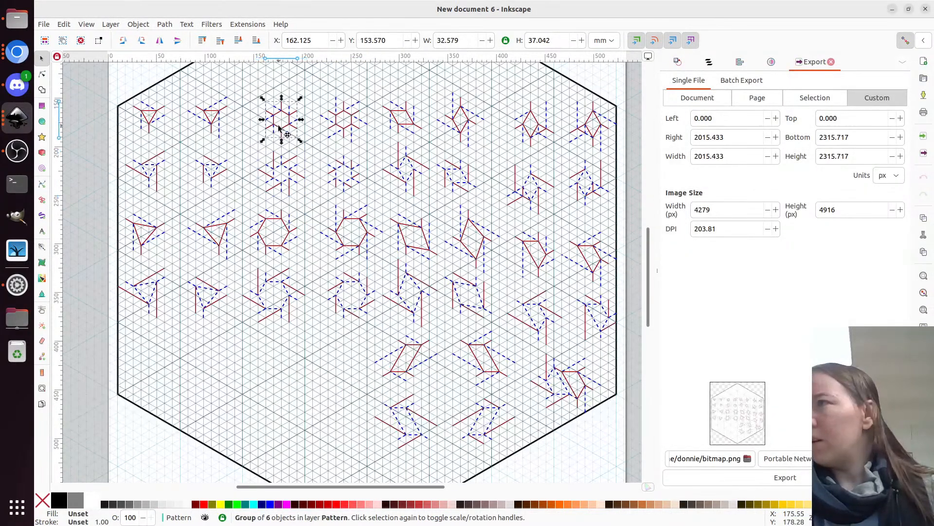
pyautogui.press('alt')
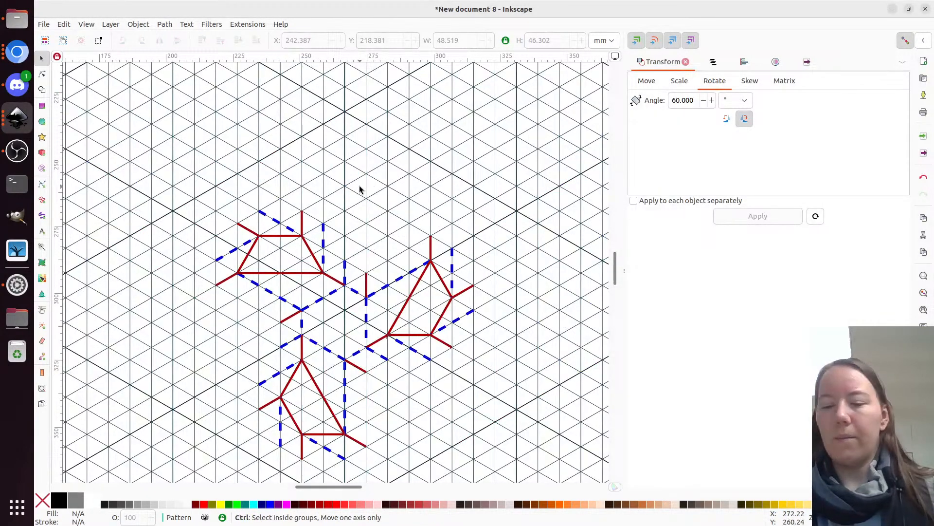
pyautogui.hotkey('ctrl', 'v')
pyautogui.moveTo(366, 217); pyautogui.dragTo(369, 186)
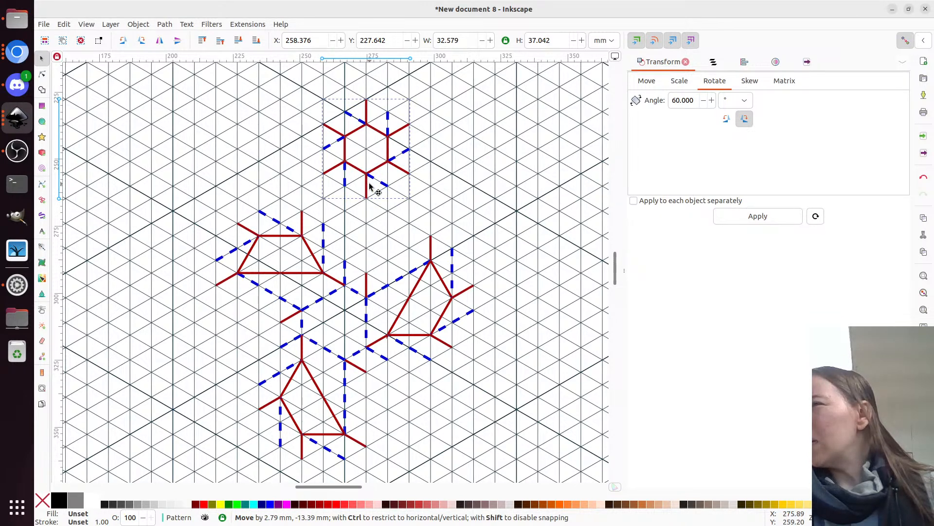
pyautogui.moveTo(370, 186); pyautogui.dragTo(370, 185)
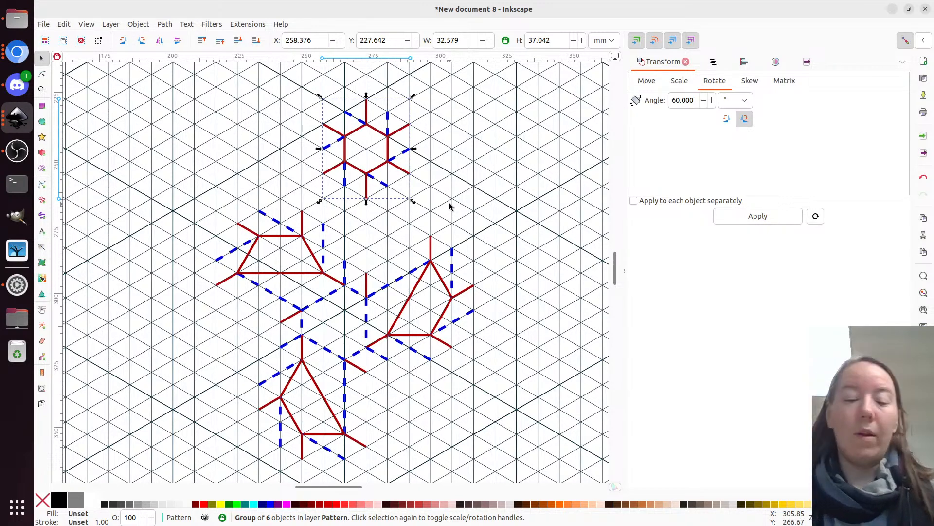
pyautogui.press('Delete')
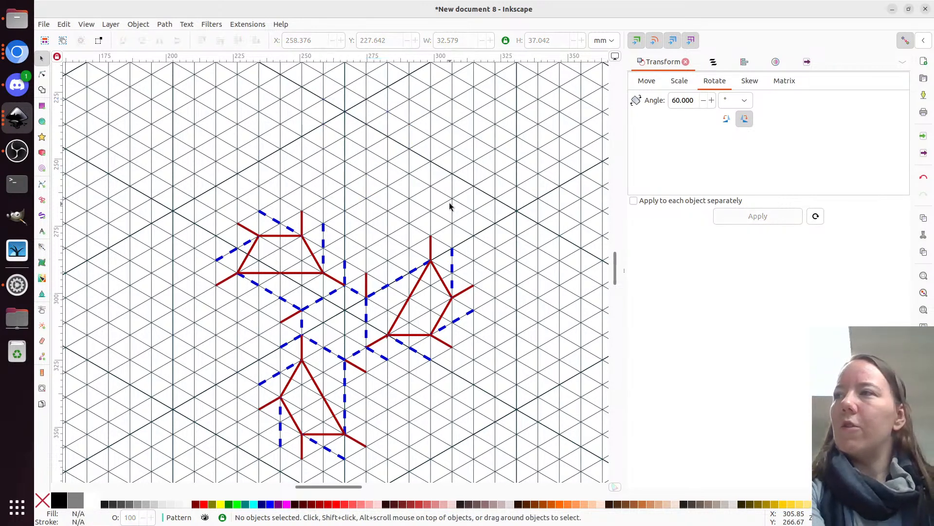
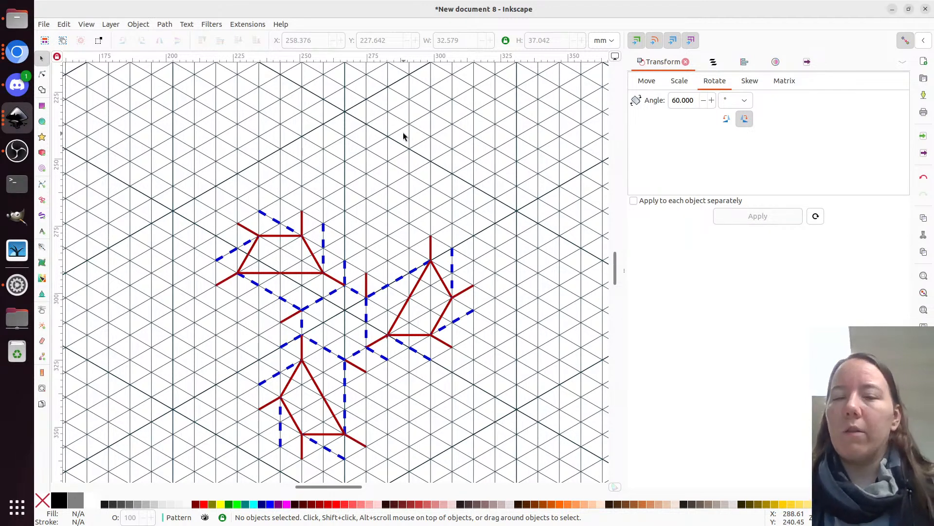
# Copy the small dashed rhombus twist from the New document 6 toolbox and place it above the upper-left trapezoid twist in New document 8.
pyautogui.hotkey('alt', 'Tab')
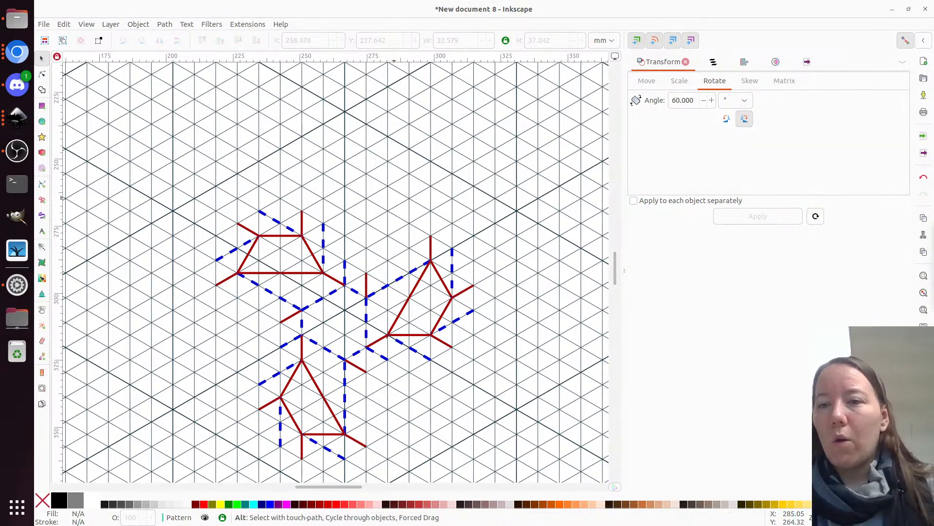
pyautogui.hotkey('alt', 'Tab')
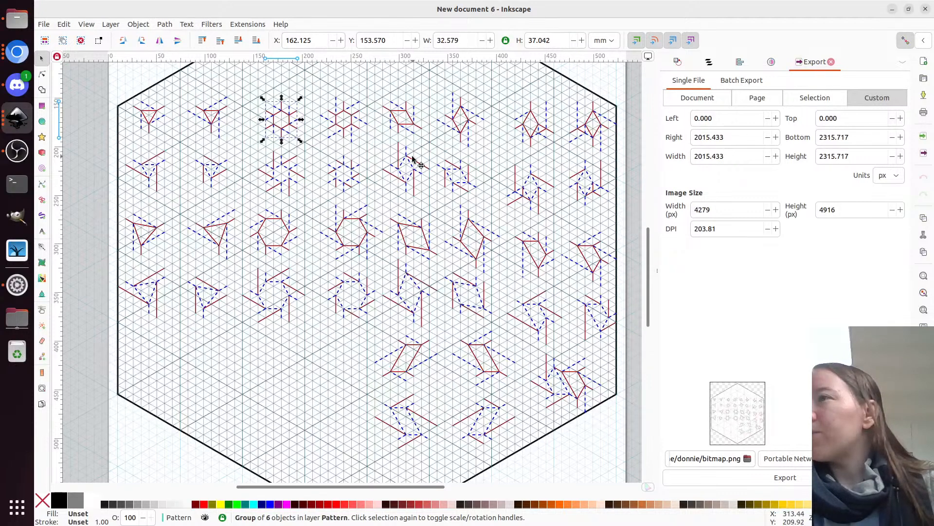
pyautogui.click(450, 168)
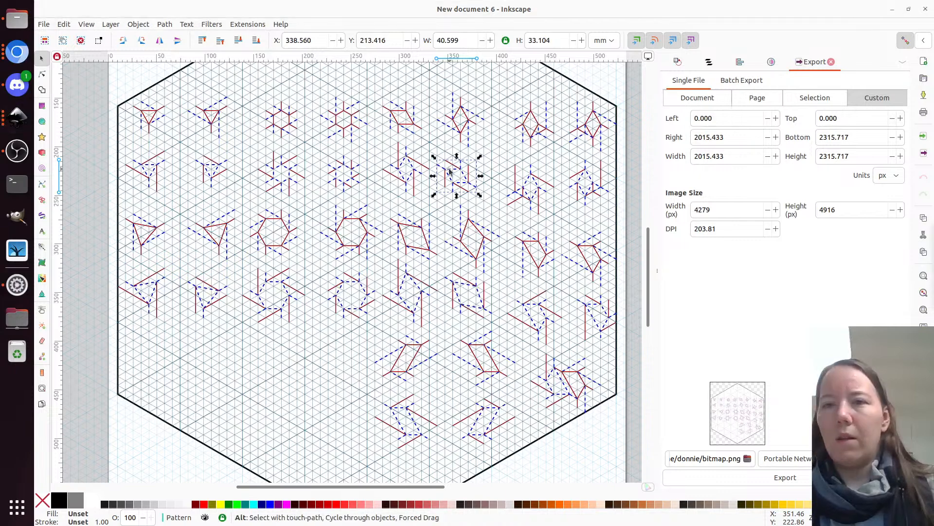
pyautogui.hotkey('alt', 'Tab')
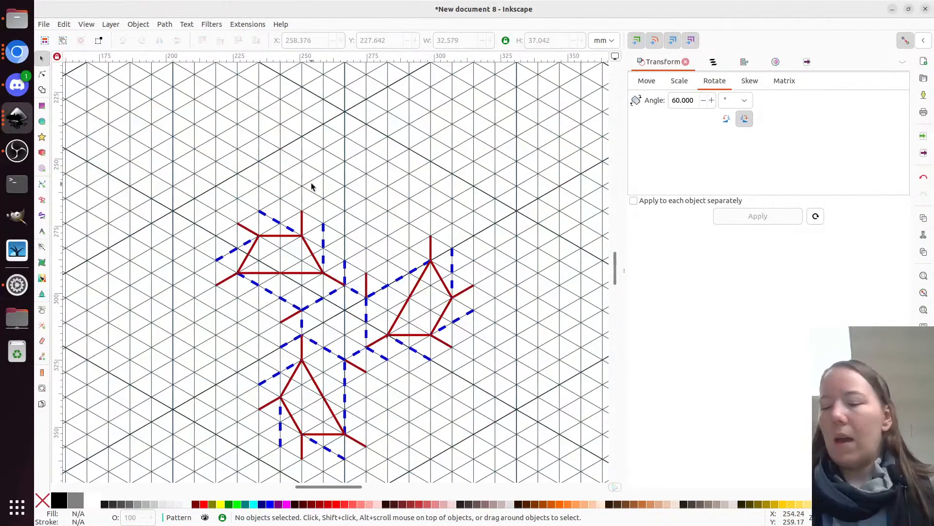
pyautogui.hotkey('ctrl', 'v')
pyautogui.moveTo(298, 184); pyautogui.dragTo(317, 205)
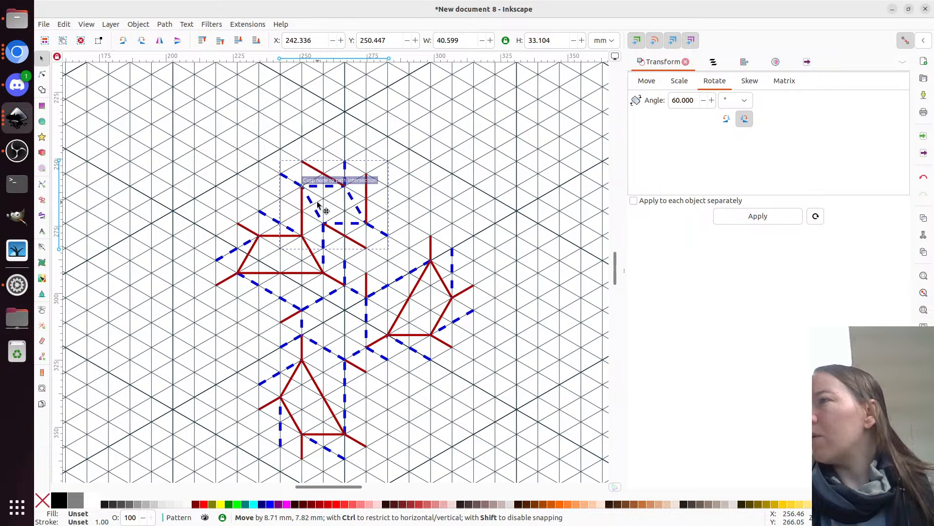
# Move the rhombus twist clear, shorten its downward pleat and reattach it to the upper-left trapezoid twist.
pyautogui.moveTo(318, 205); pyautogui.dragTo(319, 154)
pyautogui.press('n')
pyautogui.click(302, 181)
pyautogui.keyDown('shift'); pyautogui.click(323, 192); pyautogui.keyUp('shift')
pyautogui.moveTo(331, 206)
pyautogui.mouseDown()
pyautogui.moveTo(289, 173)
pyautogui.moveTo(301, 188)
pyautogui.moveTo(302, 162)
pyautogui.moveTo(332, 198)
pyautogui.moveTo(330, 222)
pyautogui.mouseUp()
pyautogui.press('s')
pyautogui.click(347, 220)
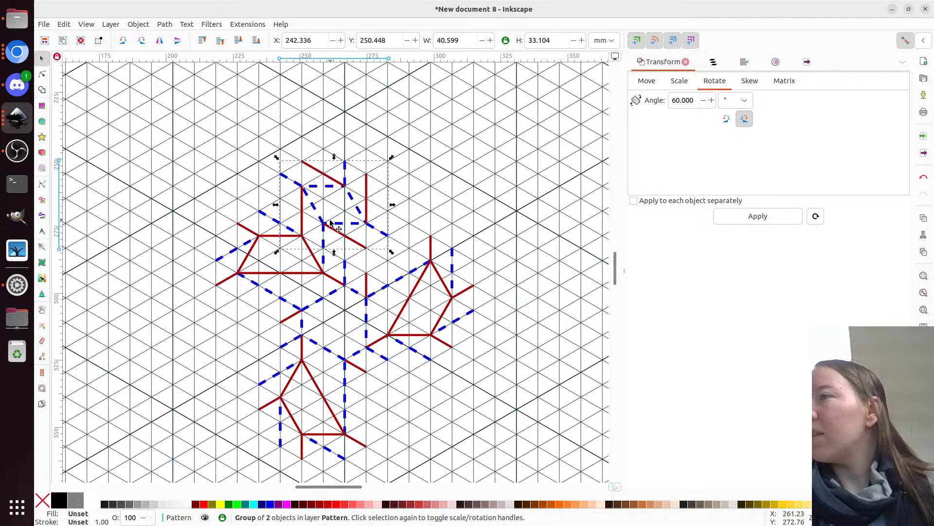
# Shorten the lower-right pleat of the rhombus twist, pulling back both its red and dashed blue line ends.
pyautogui.press('n')
pyautogui.click(364, 246)
pyautogui.keyDown('shift'); pyautogui.click(378, 235); pyautogui.keyUp('shift')
pyautogui.moveTo(358, 259); pyautogui.dragTo(367, 224)
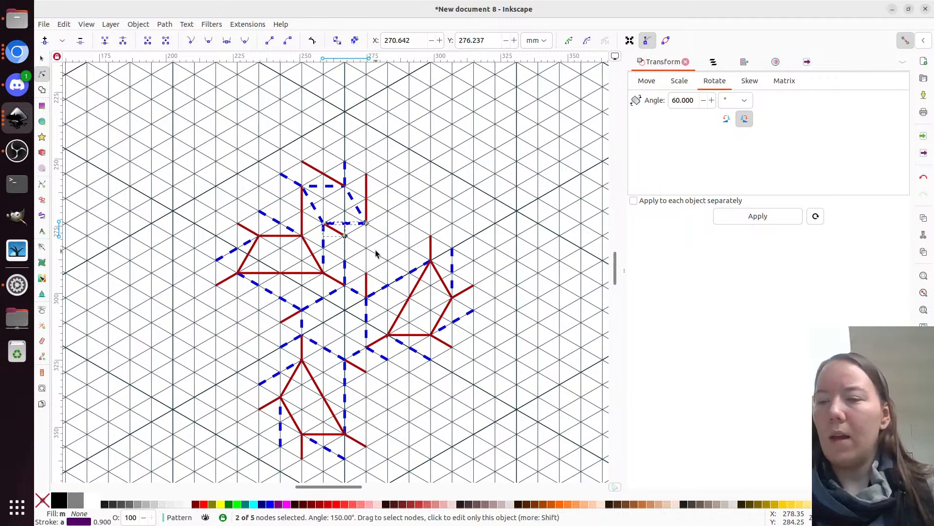
pyautogui.press('s')
pyautogui.press('Escape')
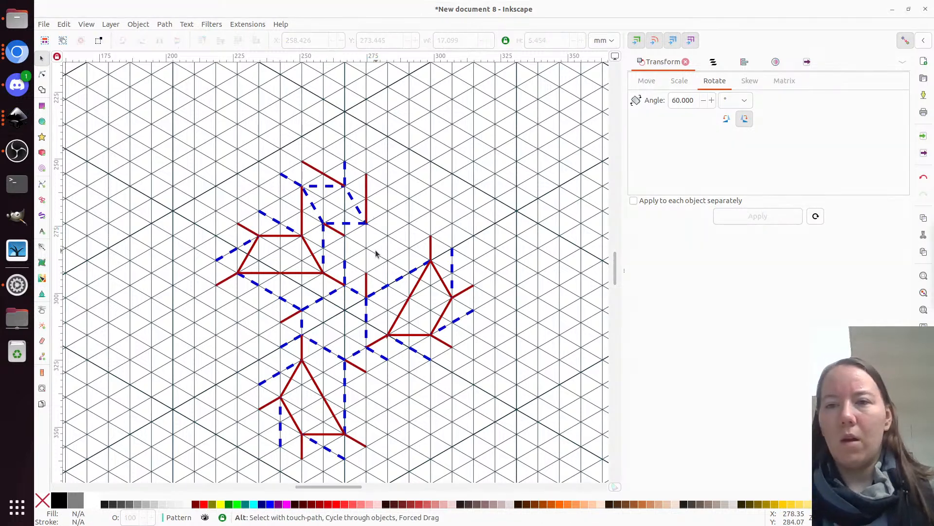
# Copy the small downward-pointing red triangle twist from the toolbox and place it on the grid above the right trapezoid twist.
pyautogui.hotkey('alt', 'Tab')
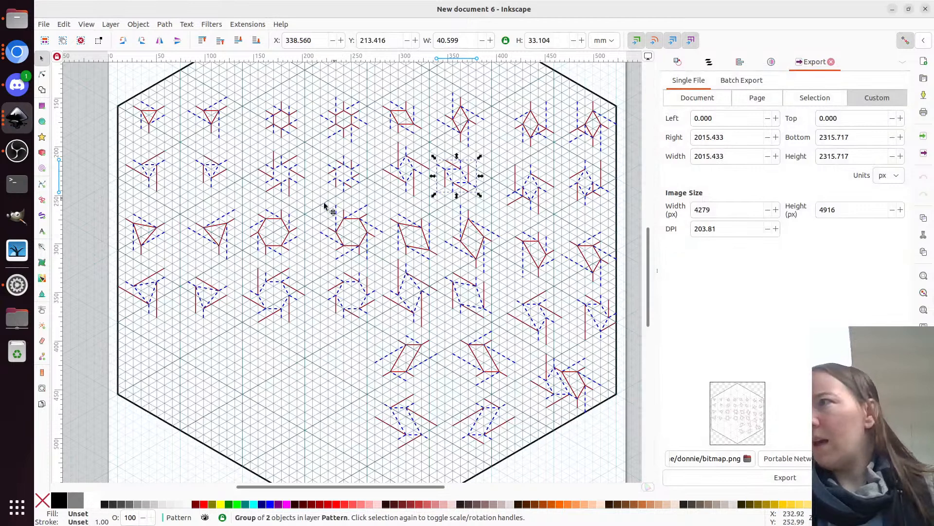
pyautogui.click(147, 115)
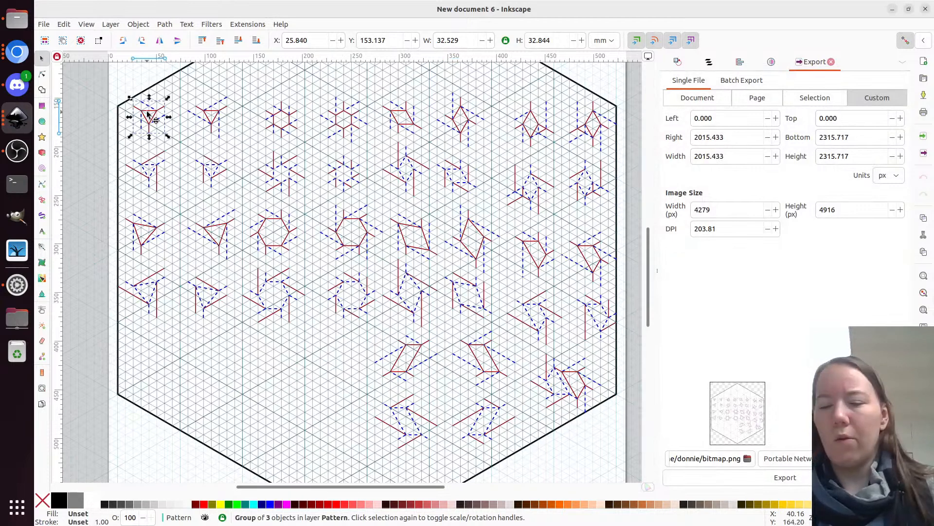
pyautogui.press('alt')
pyautogui.hotkey('alt', 'Tab')
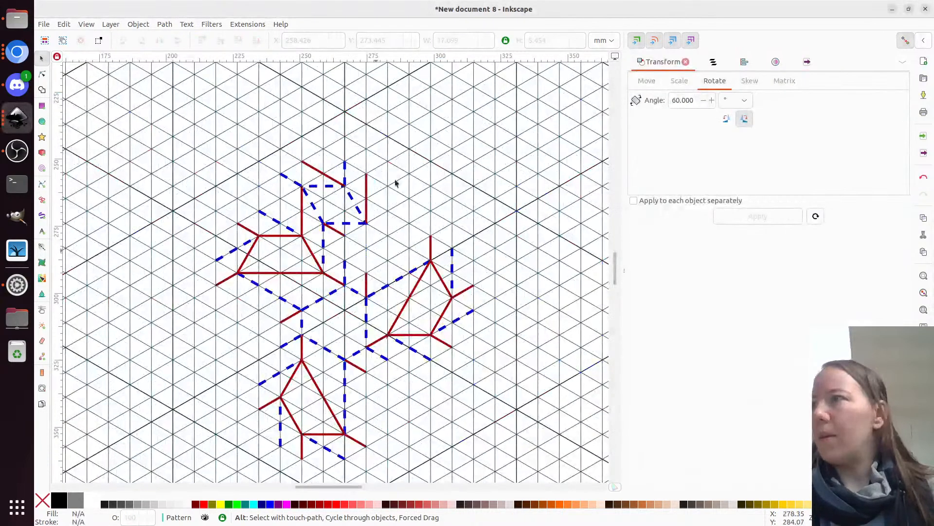
pyautogui.press('ctrl')
pyautogui.hotkey('ctrl', 'v')
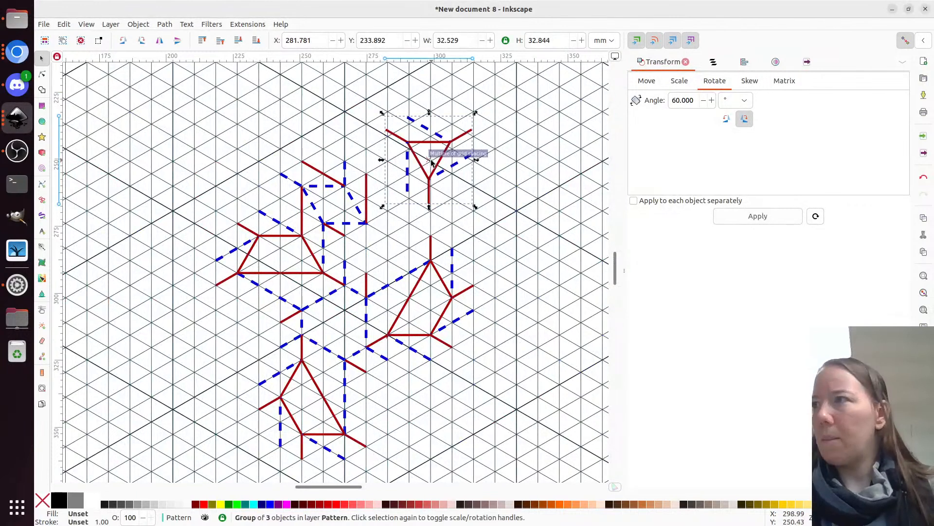
pyautogui.moveTo(436, 146); pyautogui.dragTo(440, 154)
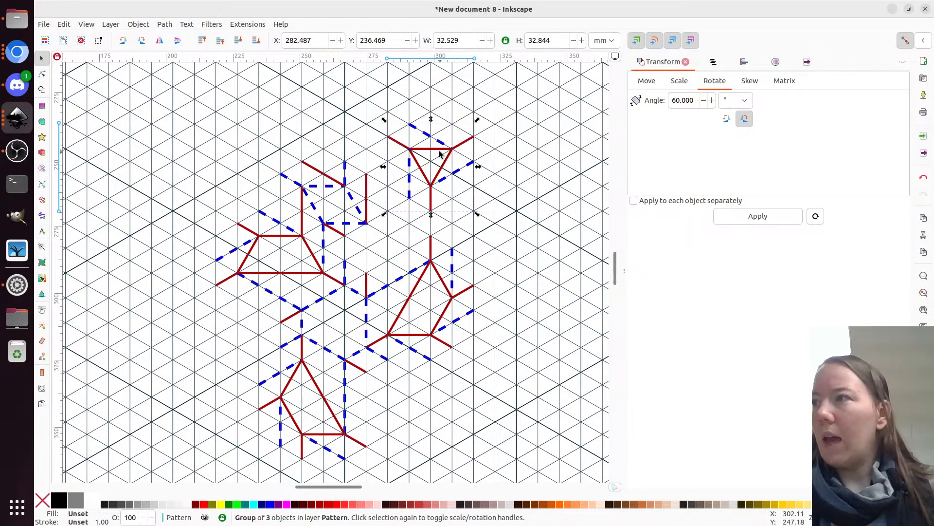
# Shorten the downward and upper-left pleats of the triangle twist.
pyautogui.press('n')
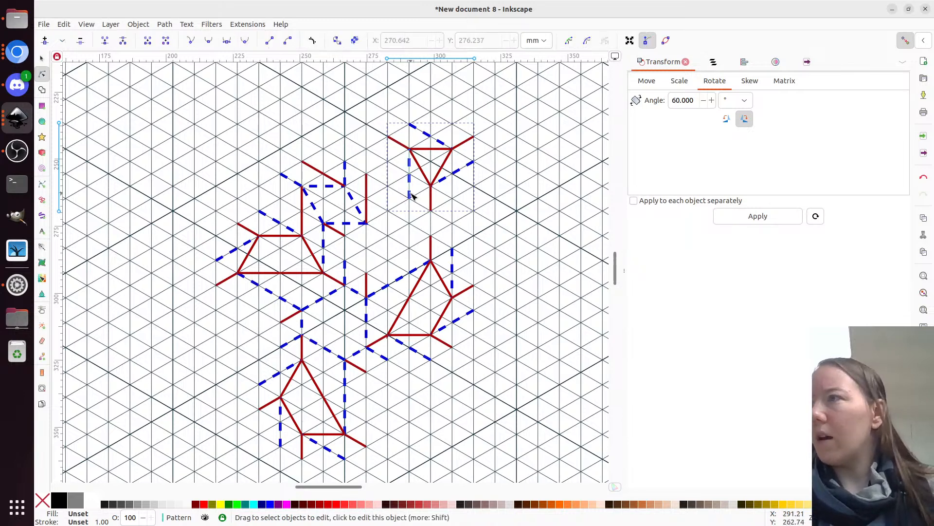
pyautogui.moveTo(440, 221); pyautogui.dragTo(402, 195)
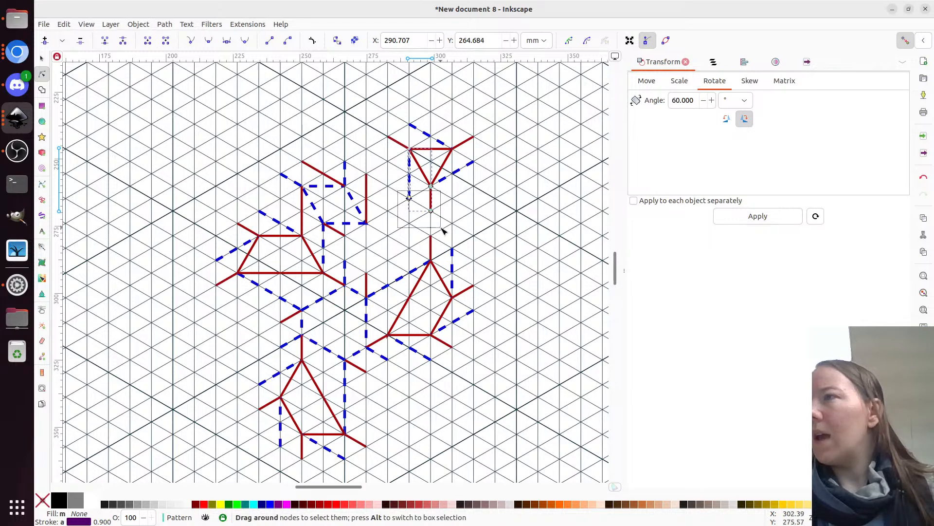
pyautogui.moveTo(431, 215); pyautogui.dragTo(431, 186)
pyautogui.click(393, 139)
pyautogui.keyDown('shift'); pyautogui.click(412, 126); pyautogui.keyUp('shift')
pyautogui.moveTo(380, 142); pyautogui.dragTo(426, 137)
# Attach the triangle twist between the rhombus twist's lower-right pleat and the central hexagon twist's upper-right pleat.
pyautogui.moveTo(430, 140); pyautogui.dragTo(349, 246)
pyautogui.press('s')
pyautogui.press('Escape')
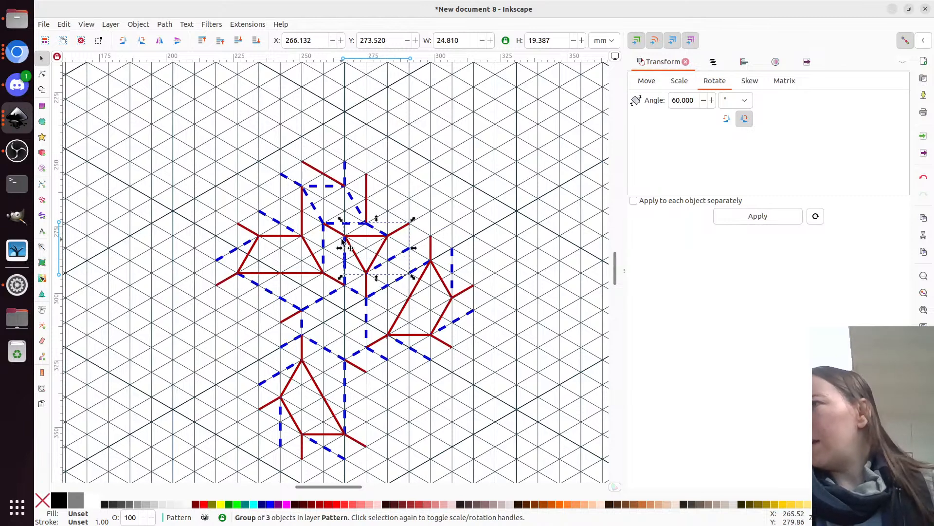
# Duplicate the rhombus and triangle twists together, rotate the copies 120° counterclockwise, and place them above the right trapezoid twist.
pyautogui.keyDown('shift'); pyautogui.click(314, 208); pyautogui.keyUp('shift')
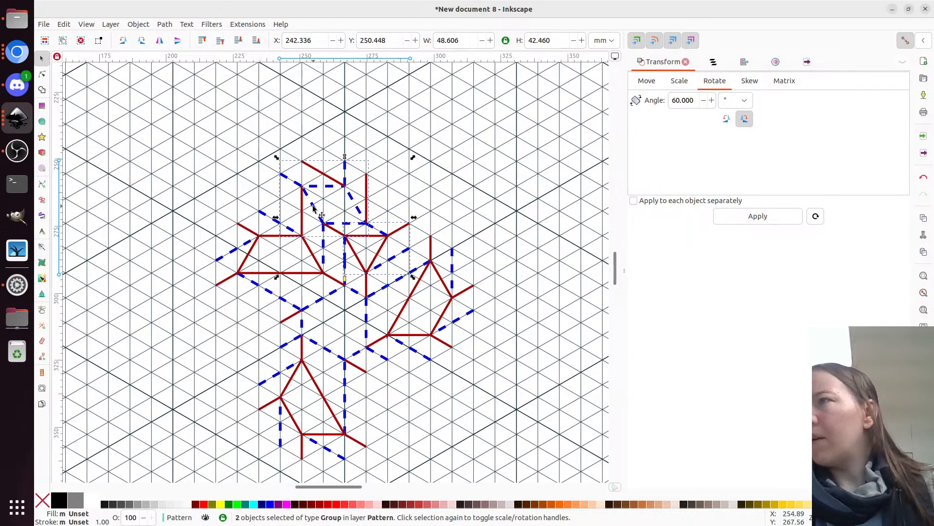
pyautogui.press('ctrl')
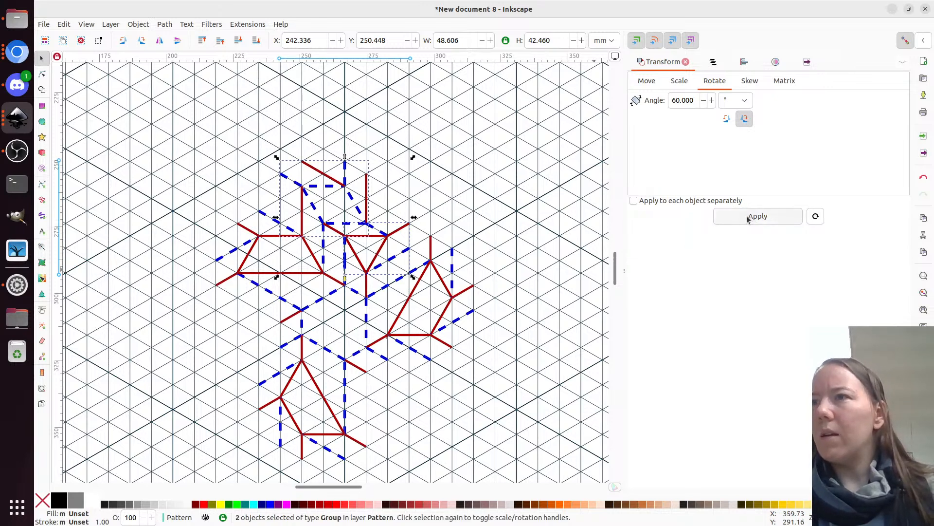
pyautogui.click(726, 119)
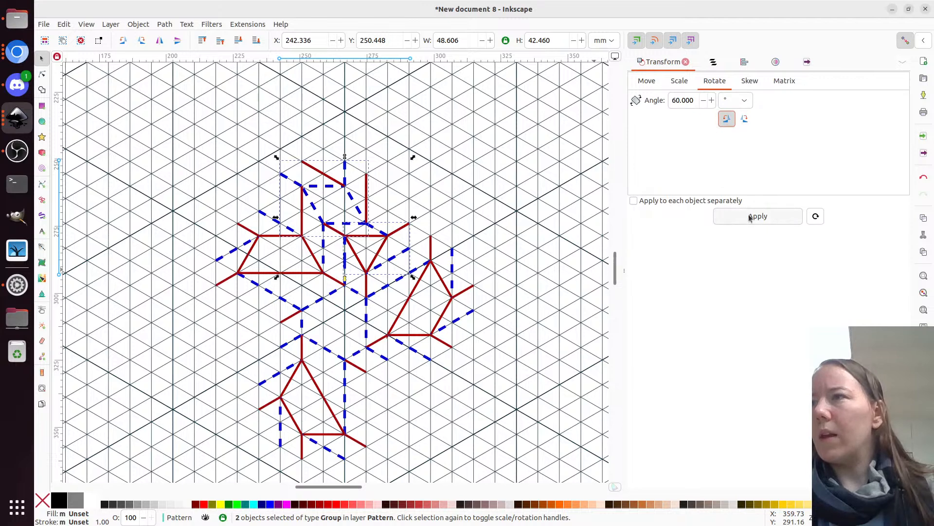
pyautogui.click(750, 218)
pyautogui.click(750, 218)
pyautogui.moveTo(343, 209); pyautogui.dragTo(466, 163)
# Shorten the downward pleat of the copied rhombus twist and the upward pleat of the right trapezoid twist.
pyautogui.press('n')
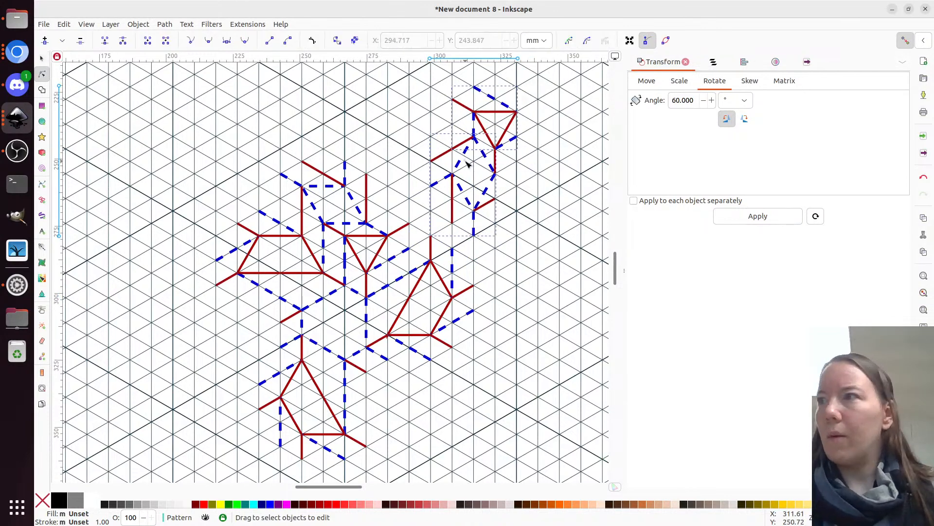
pyautogui.click(437, 238)
pyautogui.moveTo(438, 238); pyautogui.dragTo(453, 200)
pyautogui.click(452, 218)
pyautogui.keyDown('shift'); pyautogui.click(474, 232); pyautogui.keyUp('shift')
pyautogui.press('s')
pyautogui.press('Escape')
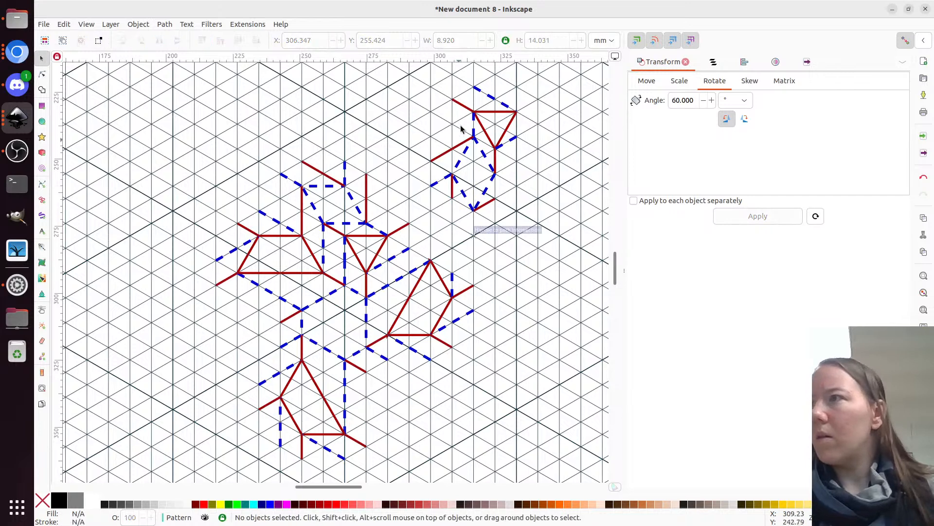
# Attach the copied rhombus and triangle pair between the right trapezoid's upward pleat and the first triangle's upper-right pleat.
pyautogui.click(467, 141)
pyautogui.keyDown('shift'); pyautogui.click(487, 112); pyautogui.keyUp('shift')
pyautogui.moveTo(487, 112); pyautogui.dragTo(466, 174)
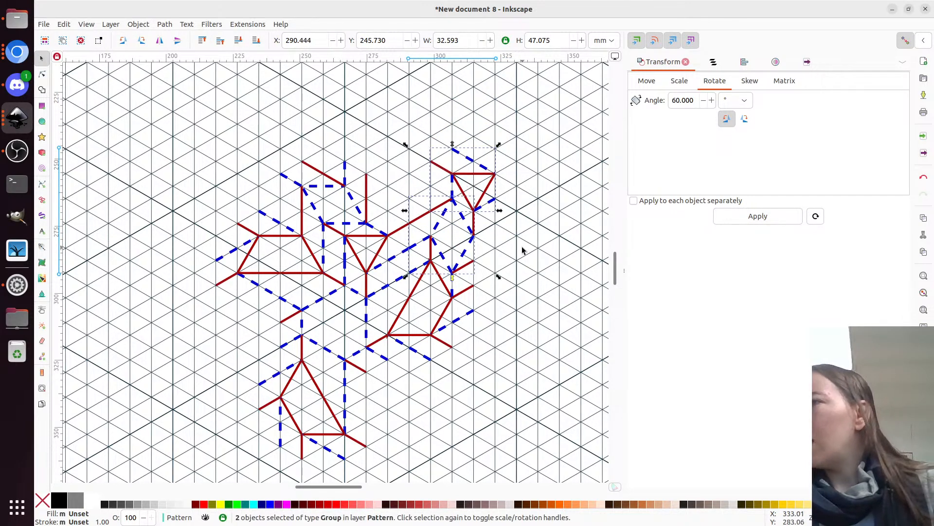
# Duplicate the attached rhombus and triangle pair, rotate the copy 120° counterclockwise, and place it on top to close the ring.
pyautogui.press('ctrl')
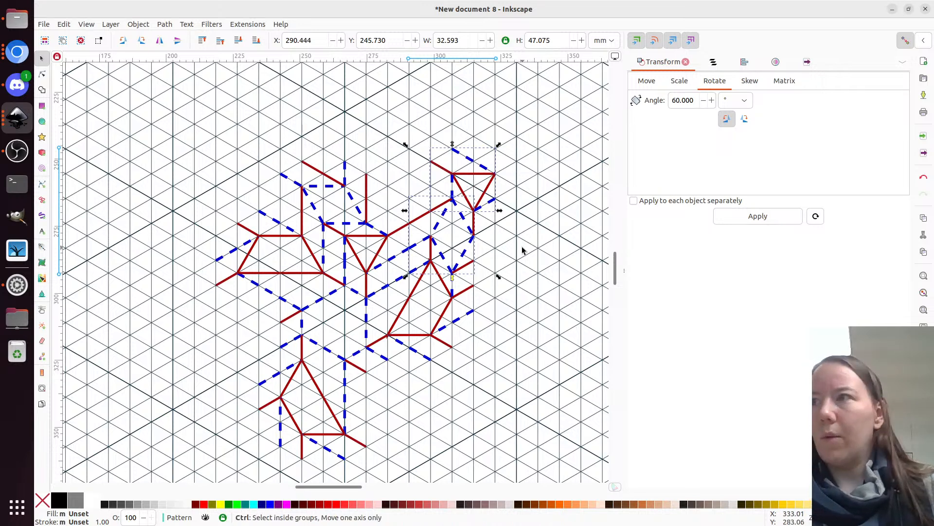
pyautogui.click(760, 210)
pyautogui.click(761, 211)
pyautogui.moveTo(397, 179); pyautogui.dragTo(358, 113)
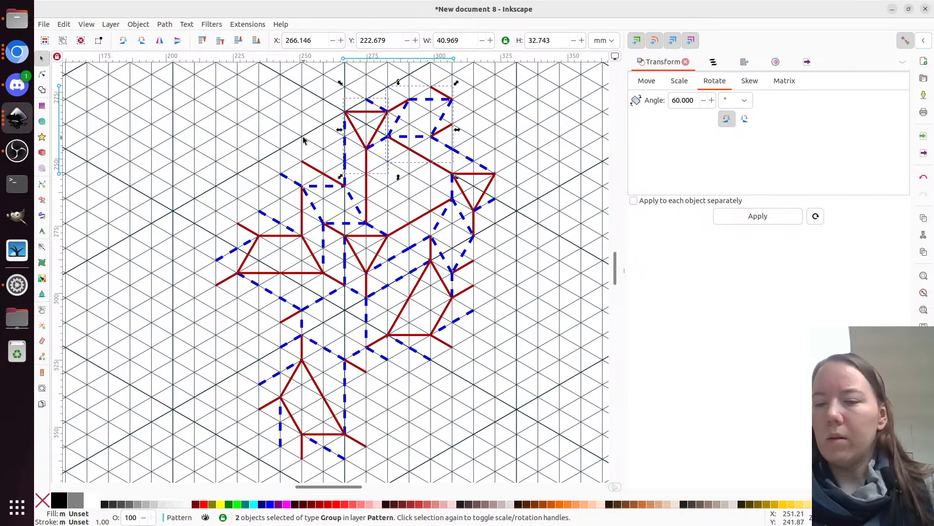
# Shorten the upper-left pleat of the first rhombus twist, pulling back both its red and dashed blue line ends.
pyautogui.press('n')
pyautogui.click(305, 163)
pyautogui.moveTo(269, 185); pyautogui.dragTo(323, 174)
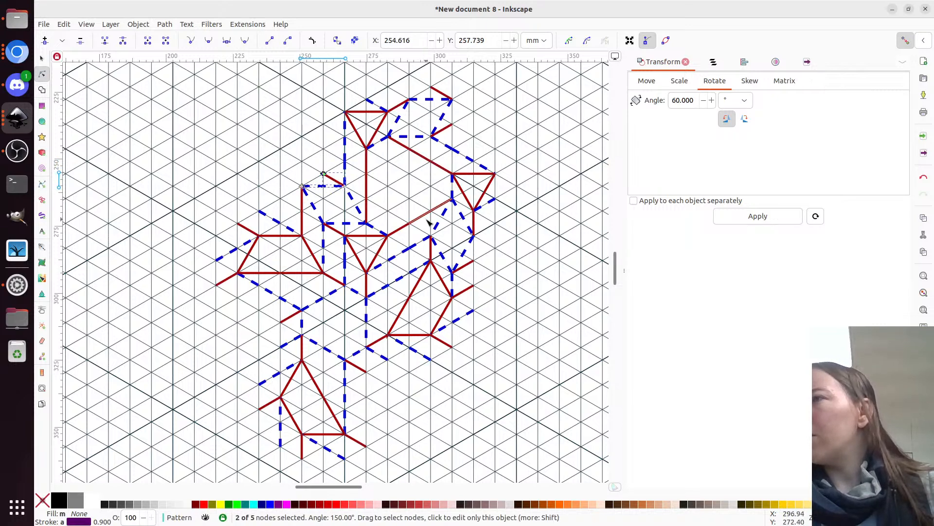
# Shorten the lower-left pleat of the left trapezoid twist and the lower-right pleat of the bottom trapezoid twist.
pyautogui.click(216, 261)
pyautogui.moveTo(218, 294); pyautogui.dragTo(237, 247)
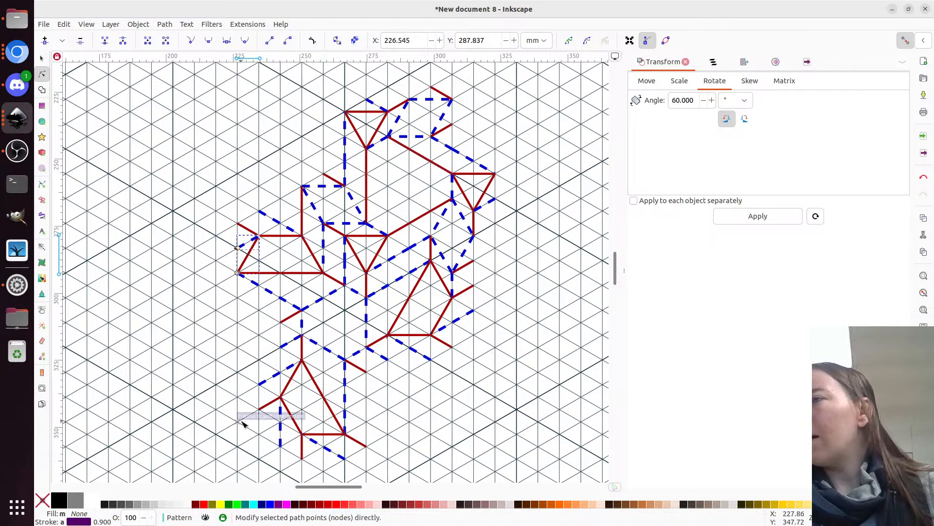
pyautogui.click(342, 457)
pyautogui.keyDown('shift'); pyautogui.click(365, 444); pyautogui.keyUp('shift')
pyautogui.moveTo(336, 466); pyautogui.dragTo(343, 433)
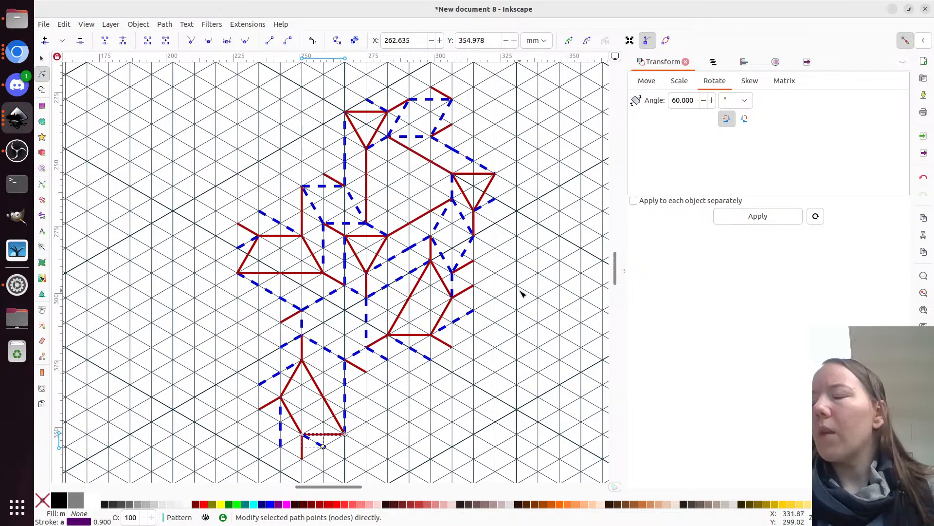
pyautogui.press('s')
pyautogui.press('Escape')
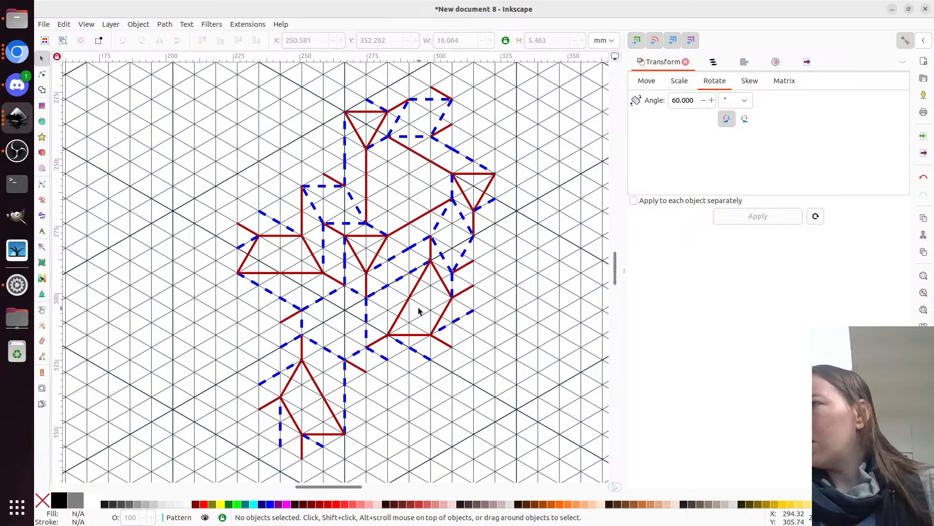
# Select the ring of three rhombus and three triangle twists and move it straight up 9.26 mm.
pyautogui.click(335, 195)
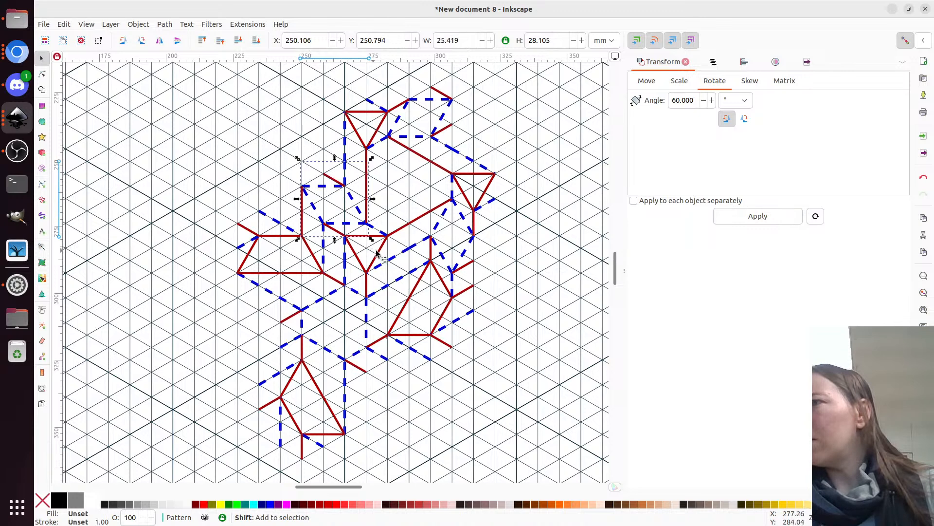
pyautogui.keyDown('shift'); pyautogui.click(385, 253); pyautogui.keyUp('shift')
pyautogui.keyDown('shift'); pyautogui.click(453, 198); pyautogui.keyUp('shift')
pyautogui.keyDown('shift'); pyautogui.click(465, 177); pyautogui.keyUp('shift')
pyautogui.keyDown('shift'); pyautogui.click(403, 107); pyautogui.keyUp('shift')
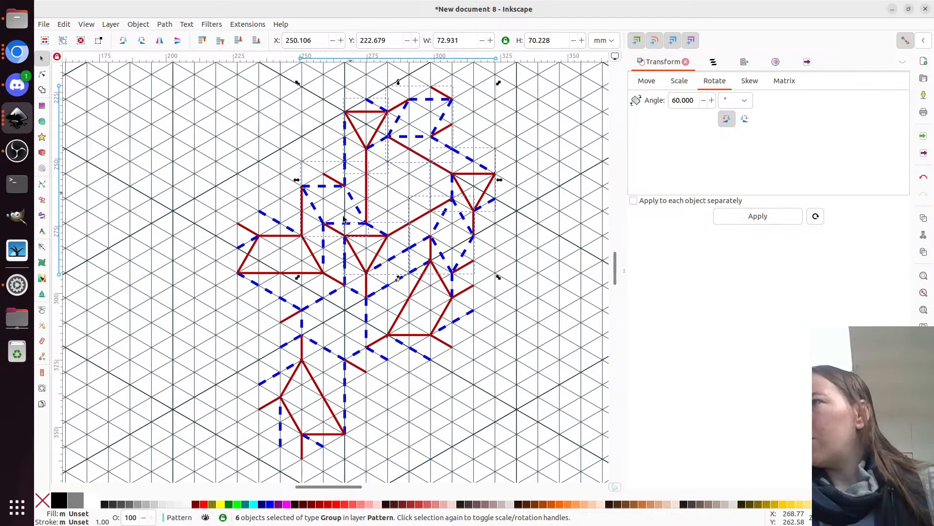
pyautogui.moveTo(333, 224); pyautogui.dragTo(336, 199)
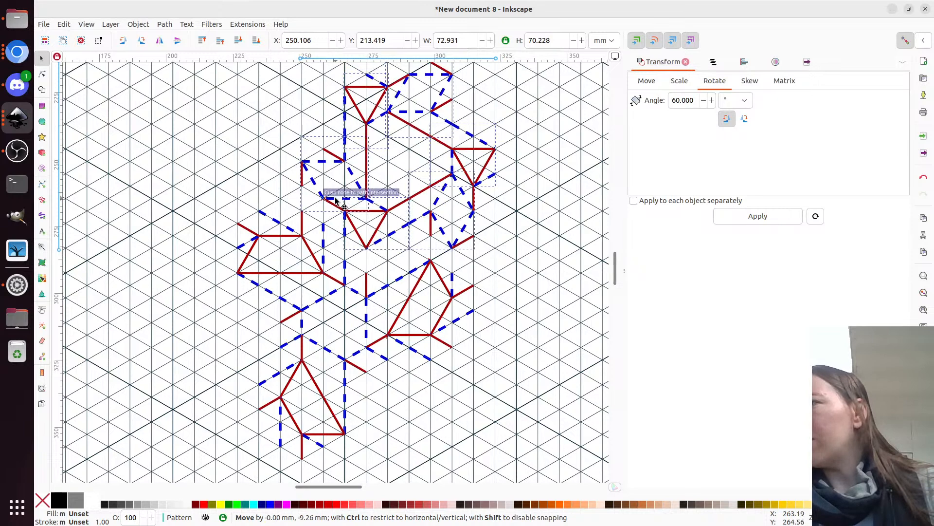
pyautogui.moveTo(335, 200); pyautogui.dragTo(335, 200)
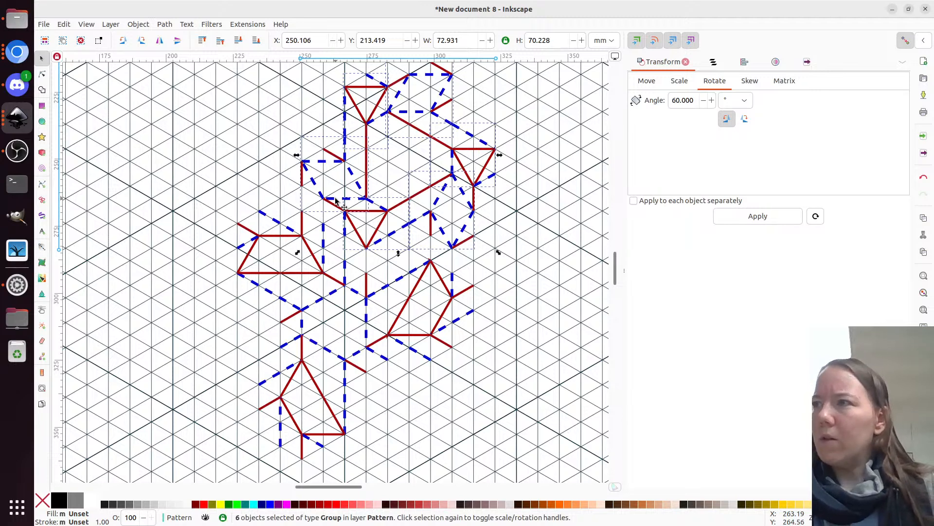
# Undo the ring's move and the trapezoid pleat shortenings, and move the ring up about 9.27 mm again.
pyautogui.press('ctrl')
pyautogui.press('Down')
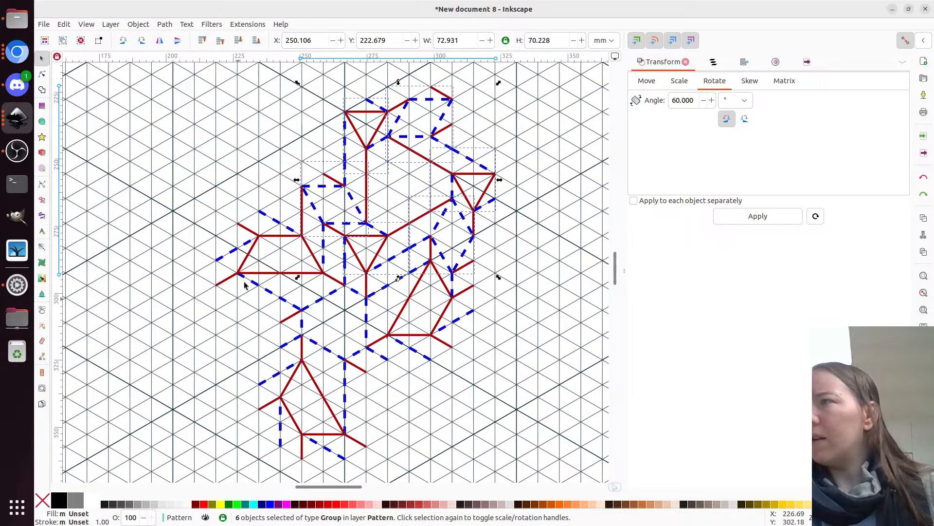
pyautogui.moveTo(363, 239); pyautogui.dragTo(361, 208)
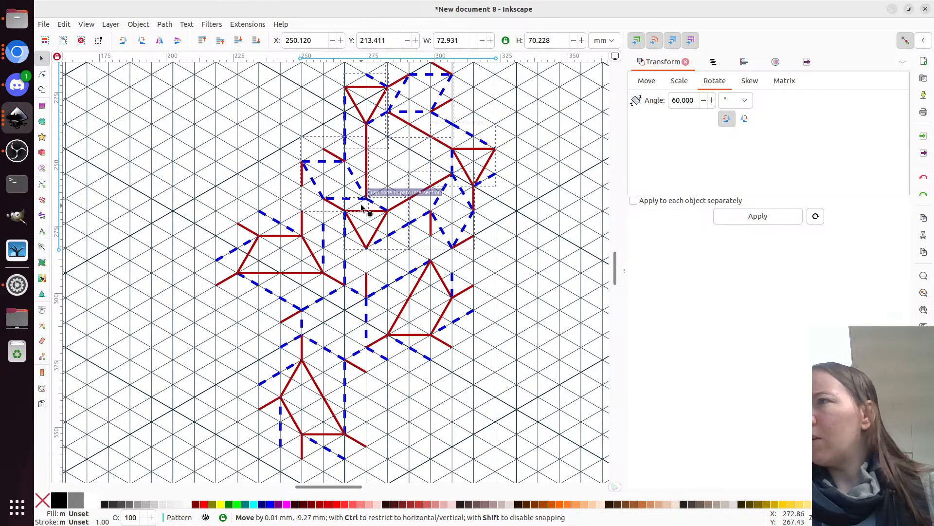
# Replace the right trapezoid twist with a copy of the bottom trapezoid twist rotated 120° counterclockwise.
pyautogui.click(452, 305)
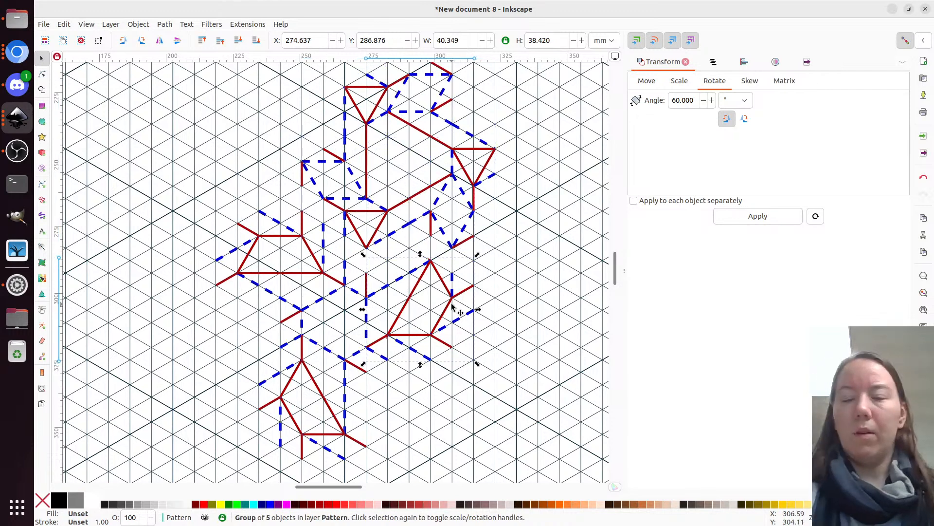
pyautogui.press('Delete')
pyautogui.click(255, 237)
pyautogui.click(280, 397)
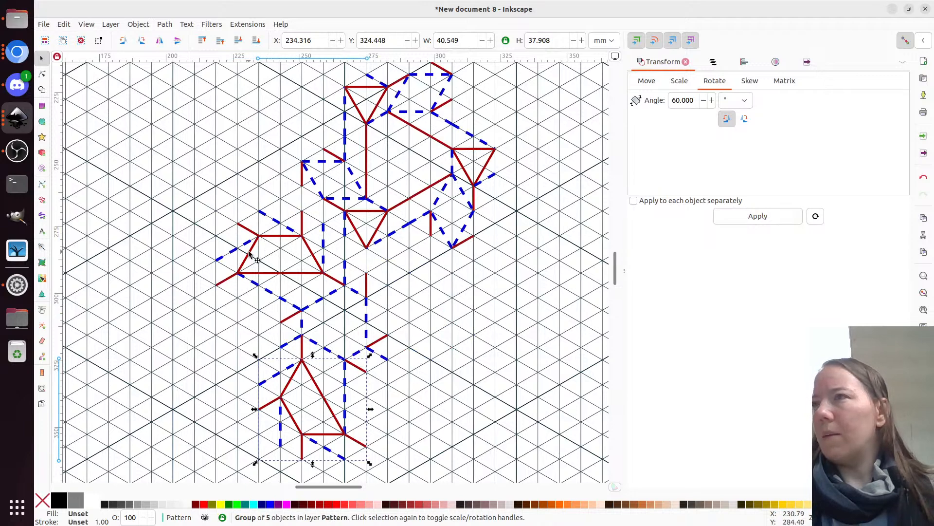
pyautogui.hotkey('ctrl', 'd')
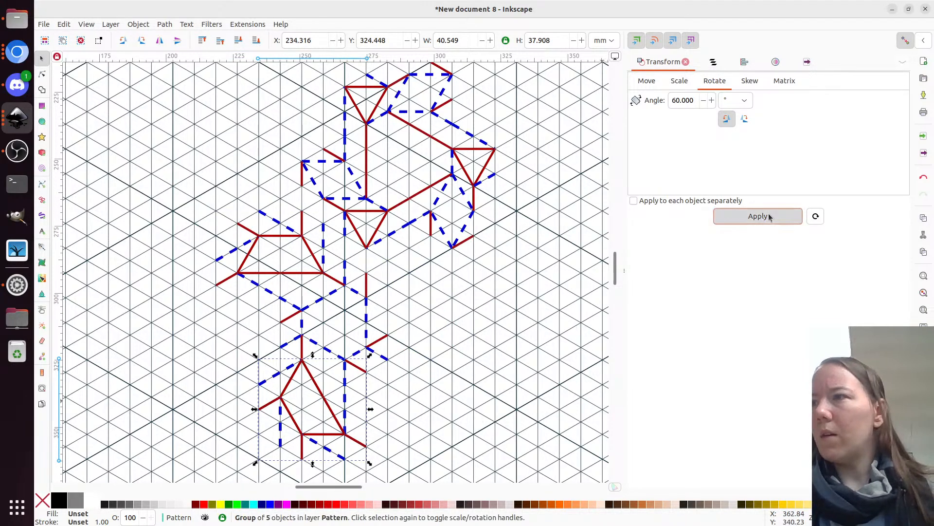
pyautogui.click(771, 215)
pyautogui.moveTo(323, 375); pyautogui.dragTo(483, 271)
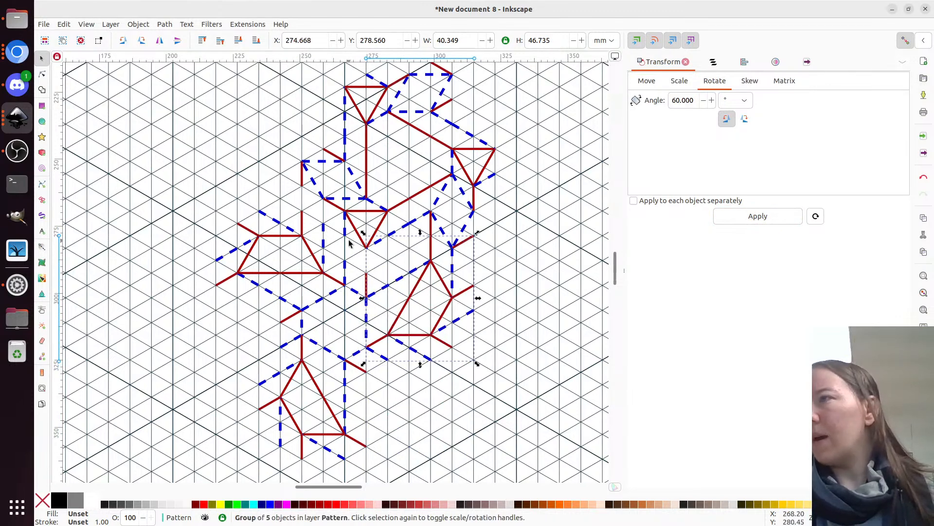
# Extend the upward pleats of the central hexagon and left trapezoid twists to meet the triangle and rhombus above.
pyautogui.press('n')
pyautogui.click(360, 277)
pyautogui.moveTo(375, 277); pyautogui.dragTo(342, 240)
pyautogui.click(303, 215)
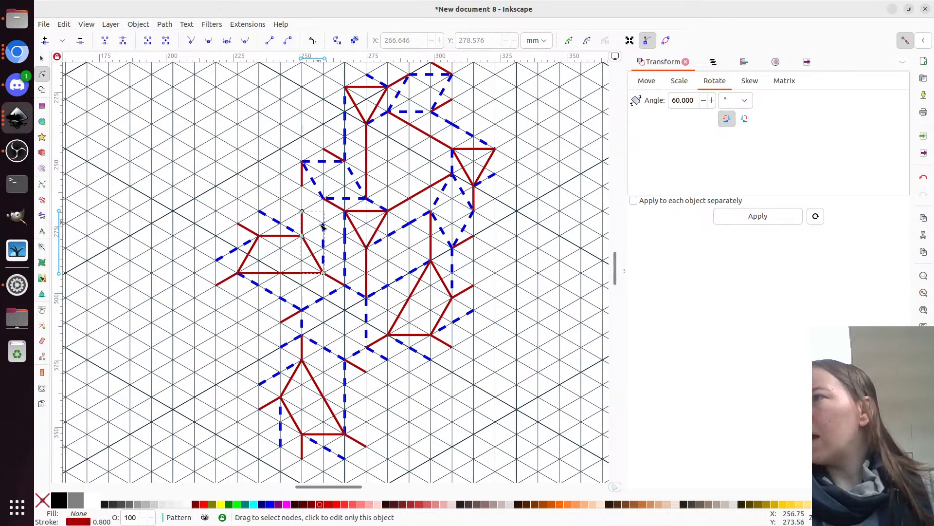
pyautogui.moveTo(323, 223); pyautogui.dragTo(322, 203)
# Lengthen the central hexagon twist's lower-right and lower-left pleats by one grid unit each.
pyautogui.click(365, 370)
pyautogui.keyDown('shift'); pyautogui.click(384, 358); pyautogui.keyUp('shift')
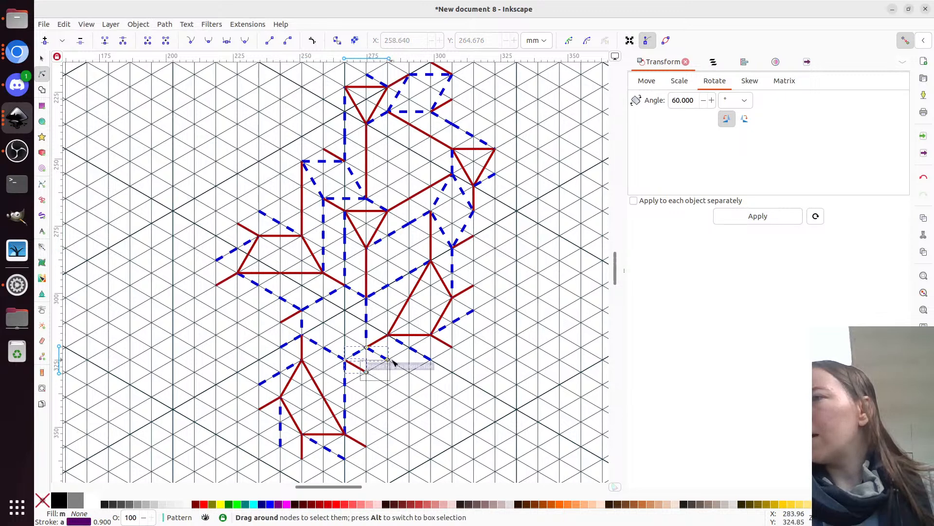
pyautogui.moveTo(388, 360); pyautogui.dragTo(409, 372)
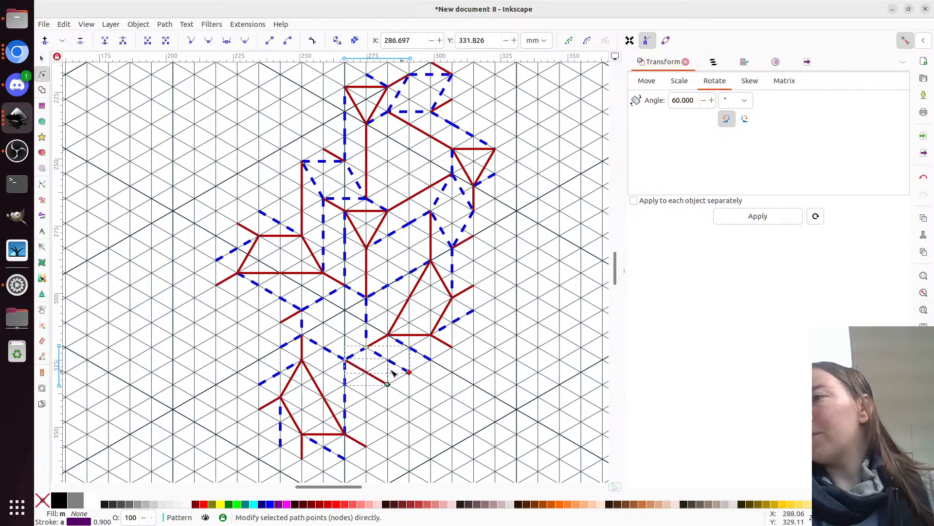
pyautogui.click(284, 320)
pyautogui.keyDown('shift'); pyautogui.click(287, 342); pyautogui.keyUp('shift')
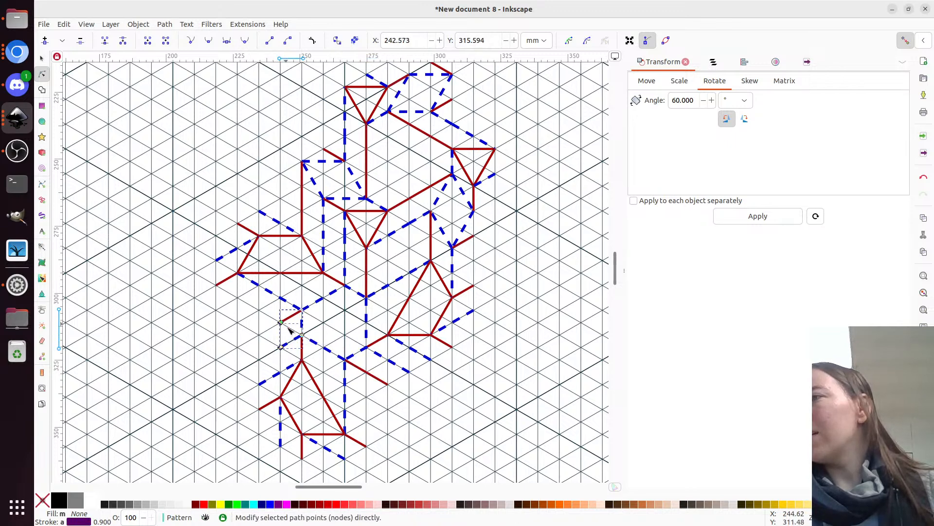
pyautogui.click(282, 323)
pyautogui.moveTo(282, 323); pyautogui.dragTo(260, 336)
# Lengthen the bottom trapezoid twist's lower-left pleat and the right trapezoid twist's lower-right pleat by one grid unit each.
pyautogui.click(259, 407)
pyautogui.keyDown('shift'); pyautogui.click(261, 389); pyautogui.keyUp('shift')
pyautogui.moveTo(245, 374); pyautogui.dragTo(239, 422)
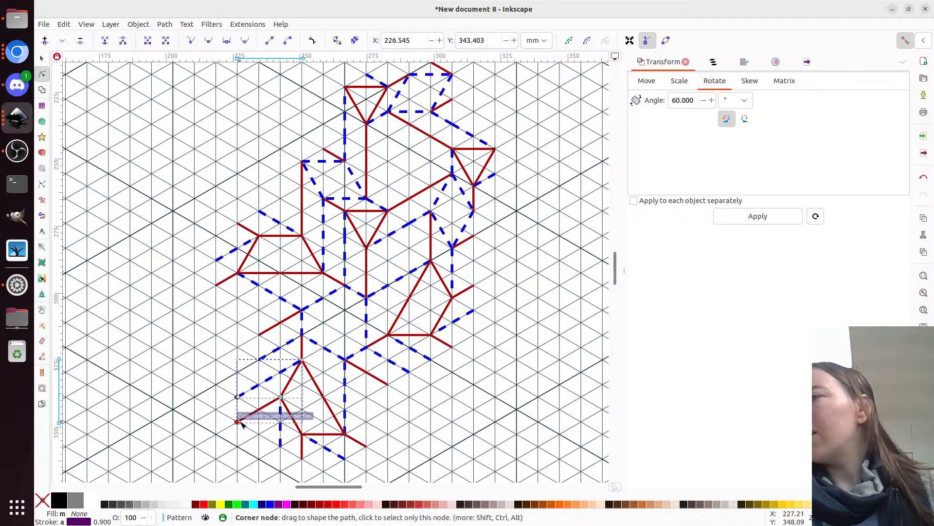
pyautogui.click(429, 359)
pyautogui.keyDown('shift'); pyautogui.click(450, 347); pyautogui.keyUp('shift')
pyautogui.moveTo(426, 373); pyautogui.dragTo(473, 360)
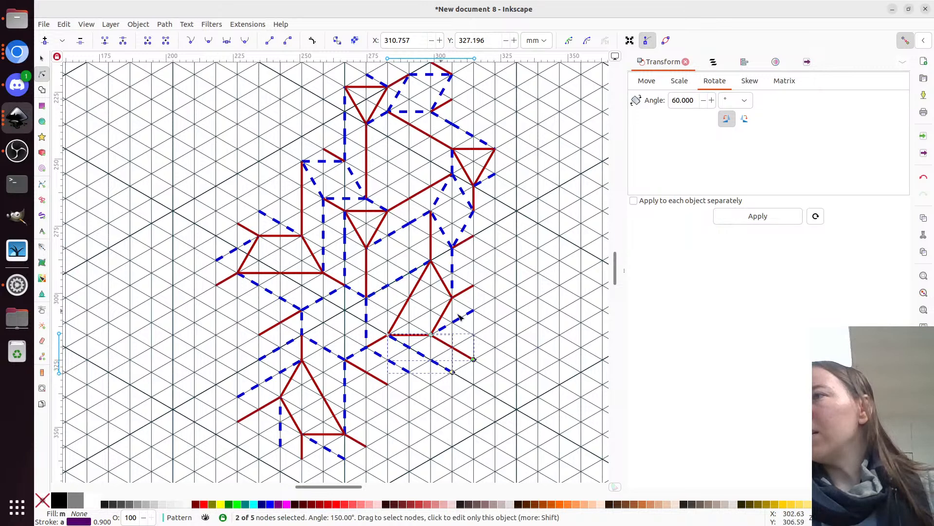
# Group the six rhombus and triangle twists that form the upper ring.
pyautogui.scroll(4, 500, 358)
pyautogui.press('s')
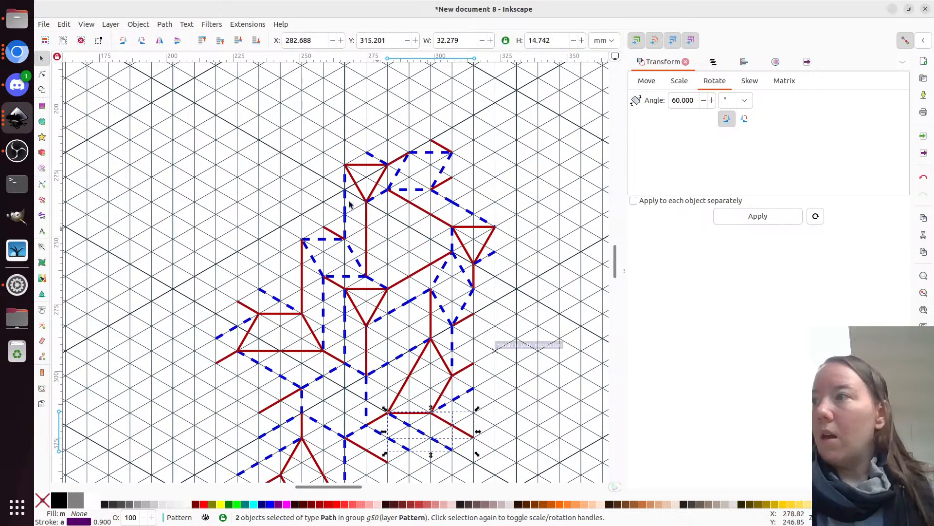
pyautogui.moveTo(278, 106); pyautogui.dragTo(533, 340)
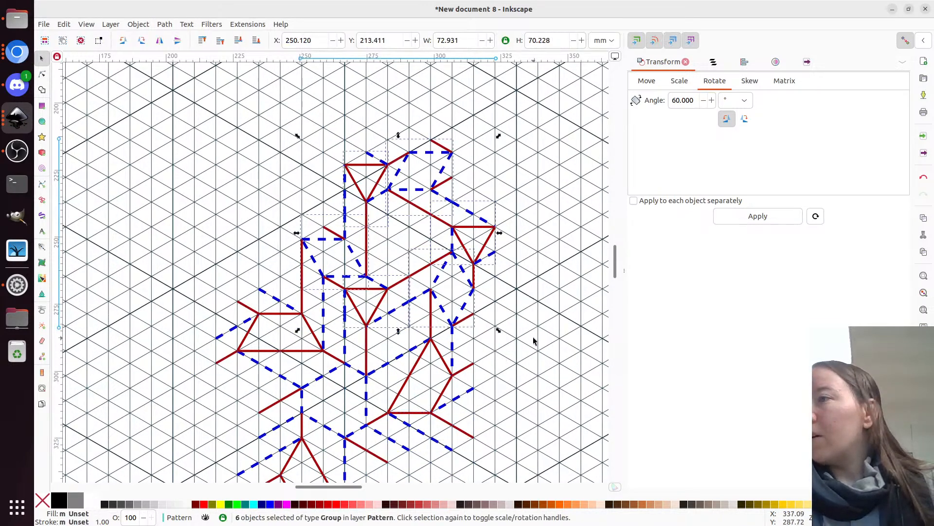
pyautogui.hotkey('ctrl', 'g')
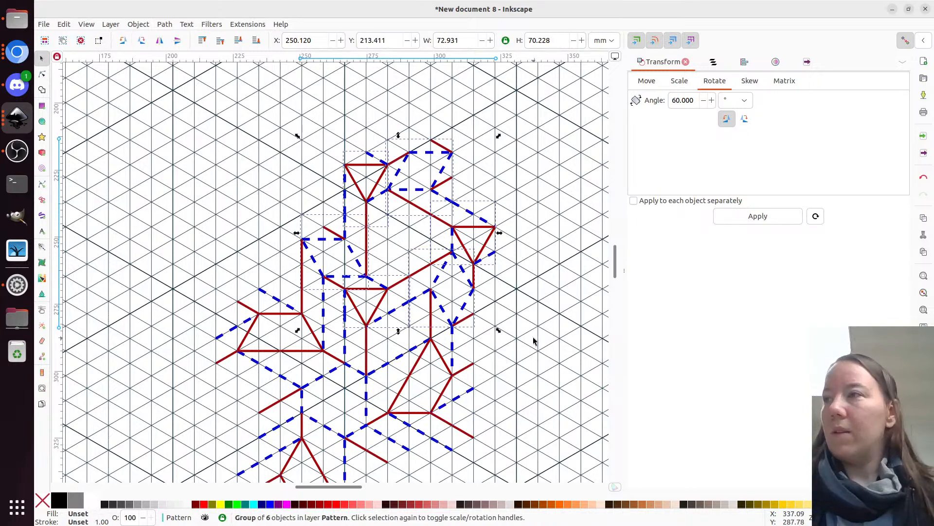
# Group the central hexagon twist with its three surrounding trapezoid twists.
pyautogui.scroll(-1, 429, 233)
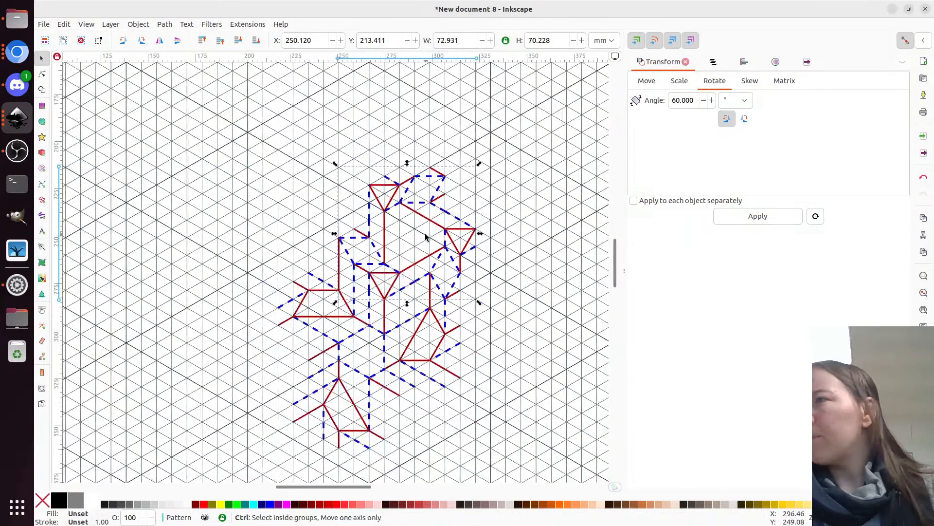
pyautogui.scroll(-3, 425, 233)
pyautogui.moveTo(222, 171); pyautogui.dragTo(487, 399)
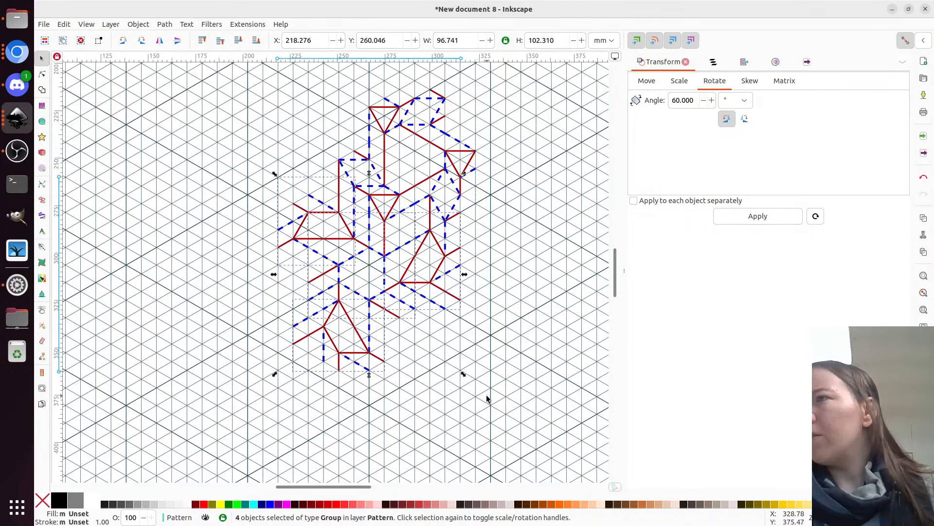
pyautogui.hotkey('ctrl', 'g')
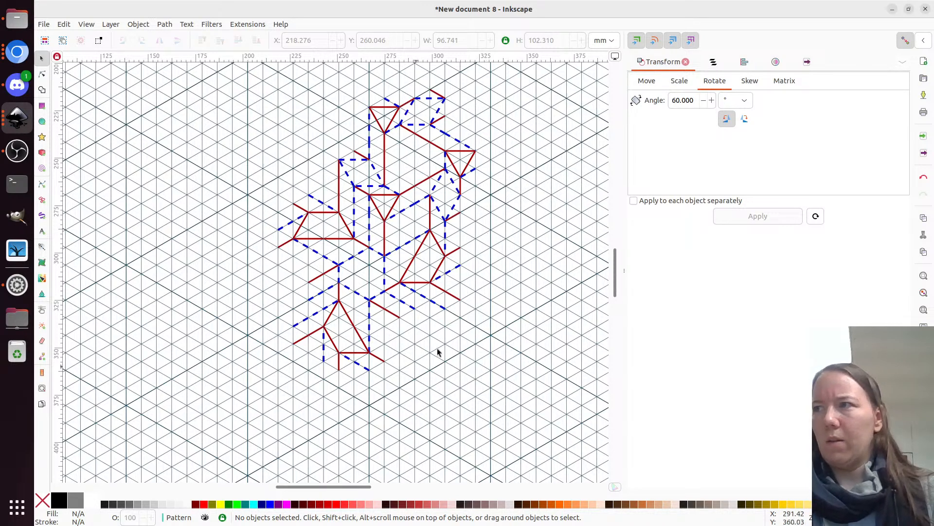
# Draw a zigzag of crossing straight lines between grid points to mark the centre of the central hexagon twist.
pyautogui.press('b')
pyautogui.scroll(3, 358, 275)
pyautogui.click(343, 266)
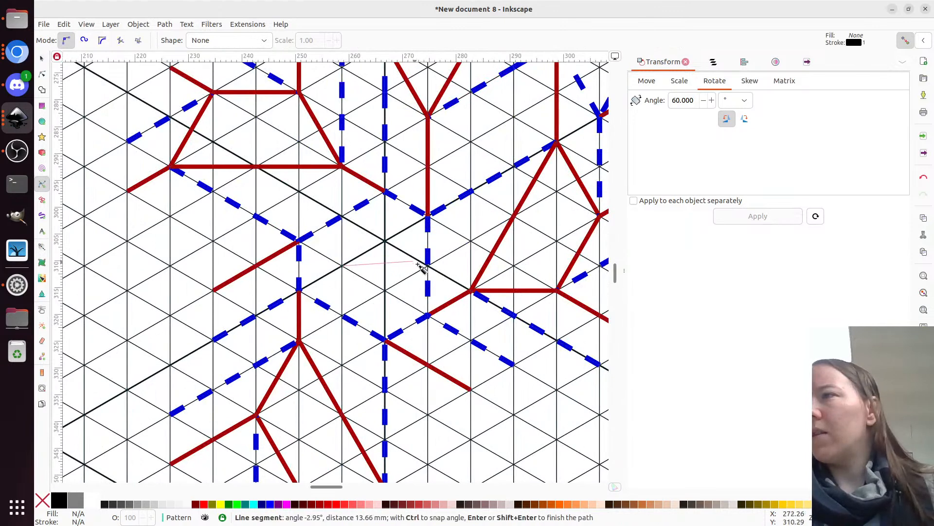
pyautogui.click(410, 284)
pyautogui.click(387, 291)
pyautogui.click(343, 216)
pyautogui.press('Return')
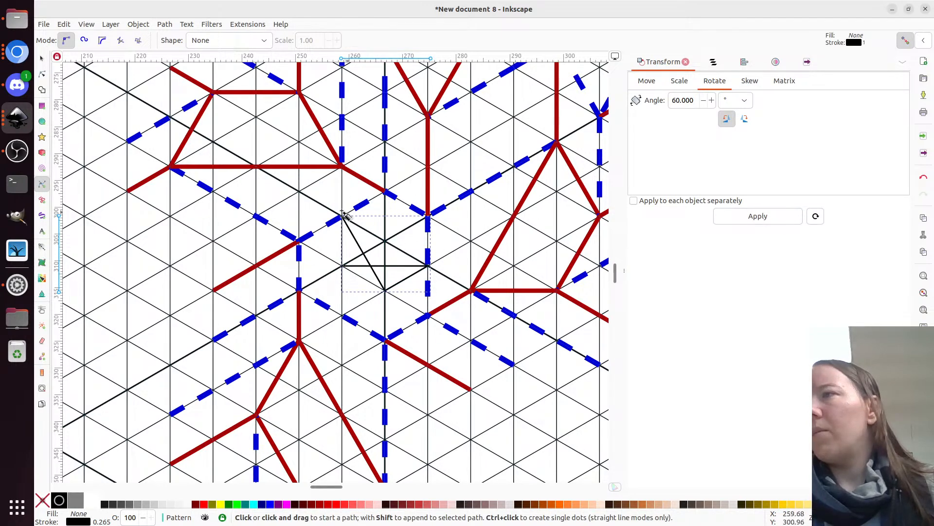
# Draw a matching zigzag of crossing lines to mark the centre of the upper rhombus-triangle ring.
pyautogui.scroll(-2, 339, 282)
pyautogui.scroll(-1, 455, 179)
pyautogui.scroll(2, 426, 150)
pyautogui.click(388, 154)
pyautogui.click(474, 154)
pyautogui.click(431, 179)
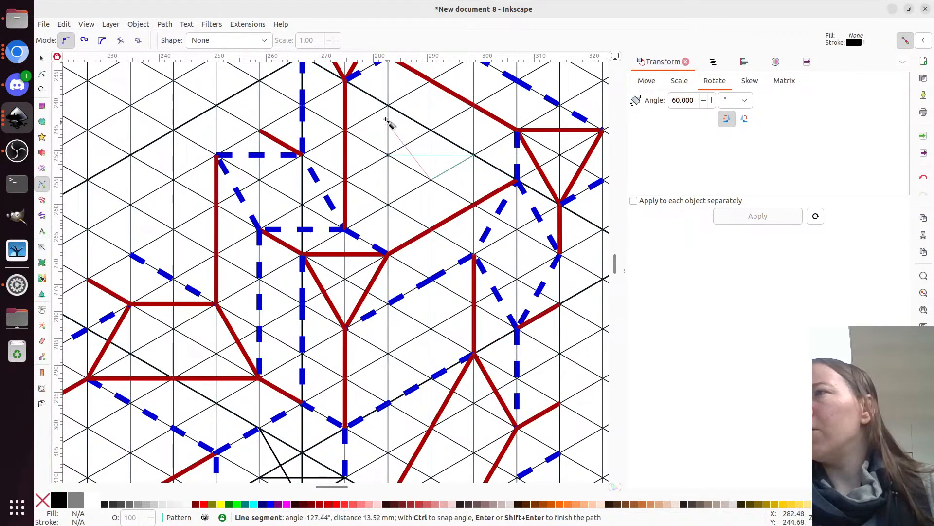
pyautogui.doubleClick(389, 106)
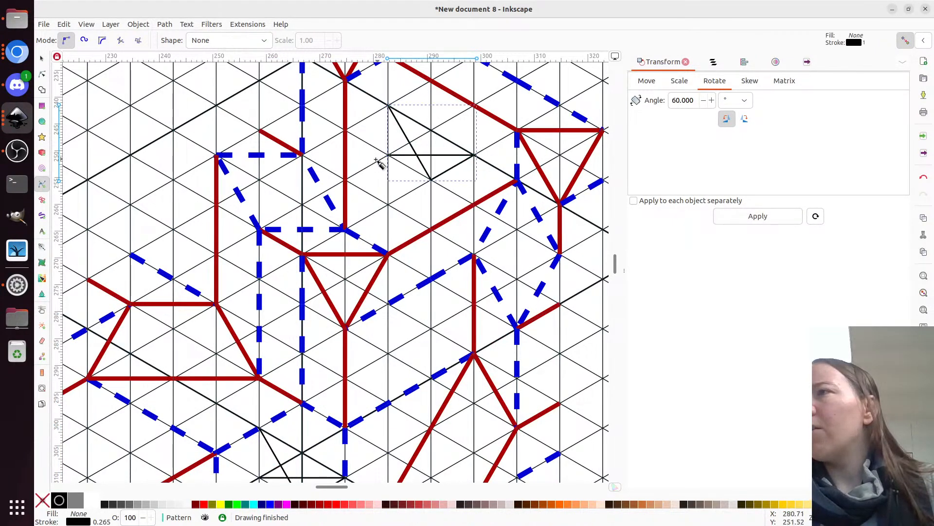
pyautogui.scroll(-1, 398, 199)
pyautogui.scroll(-1, 398, 199)
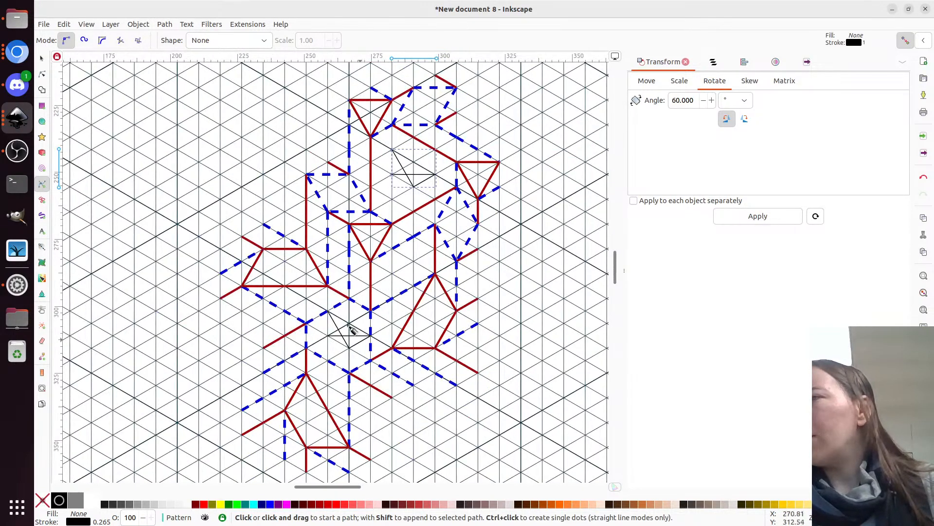
# Draw a straight line from the hexagon twist's centre mark to the upper ring's centre mark.
pyautogui.scroll(2, 352, 338)
pyautogui.scroll(-1, 348, 341)
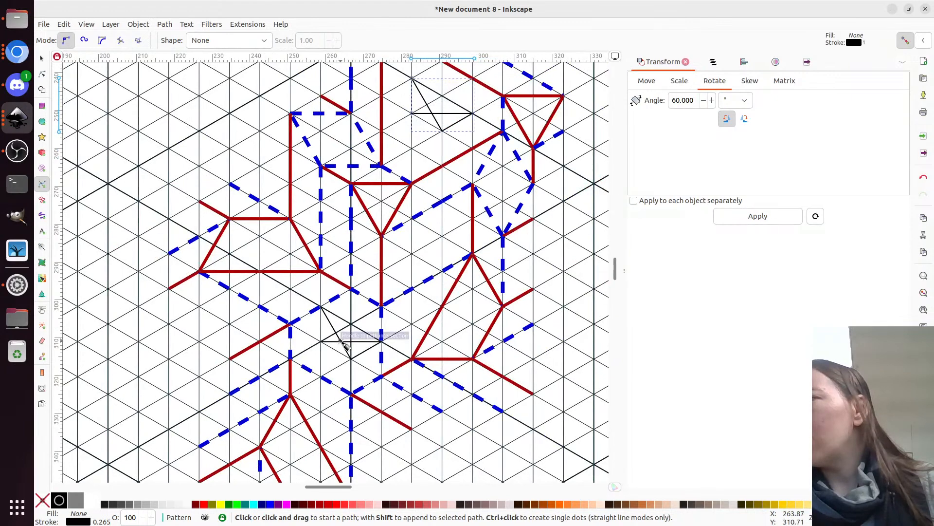
pyautogui.click(341, 340)
pyautogui.scroll(4, 430, 180)
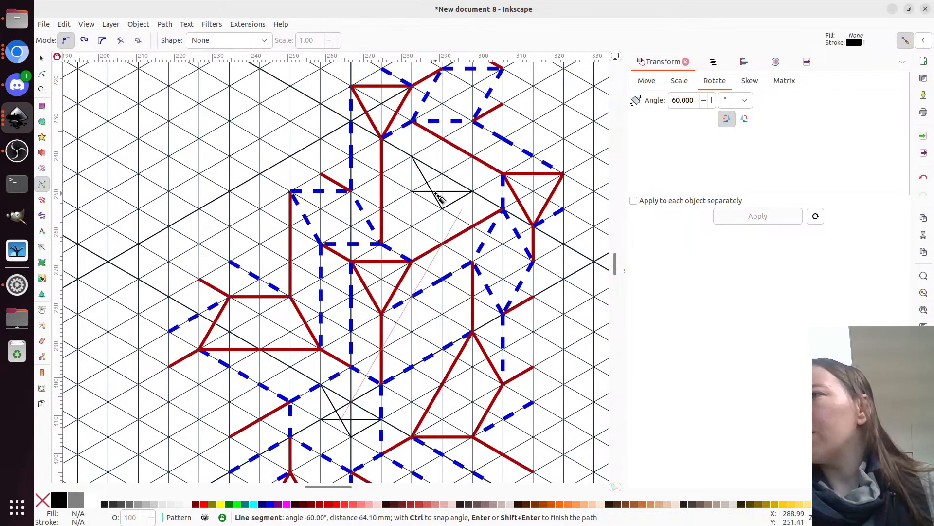
pyautogui.scroll(5, 440, 298)
pyautogui.scroll(3, 445, 297)
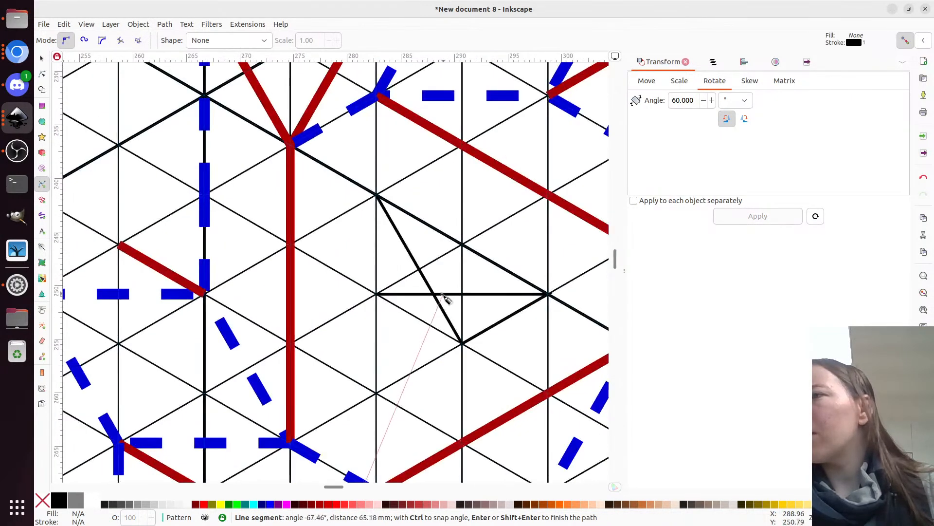
pyautogui.doubleClick(433, 294)
pyautogui.scroll(-3, 434, 295)
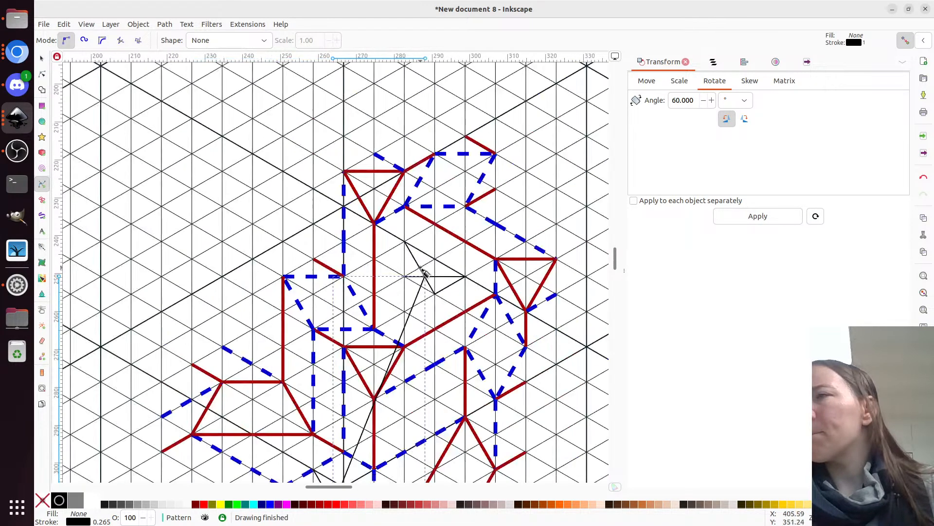
# Set the stroke width of the line connecting the two centre marks to 1 mm.
pyautogui.click(775, 61)
pyautogui.click(763, 81)
pyautogui.click(679, 103)
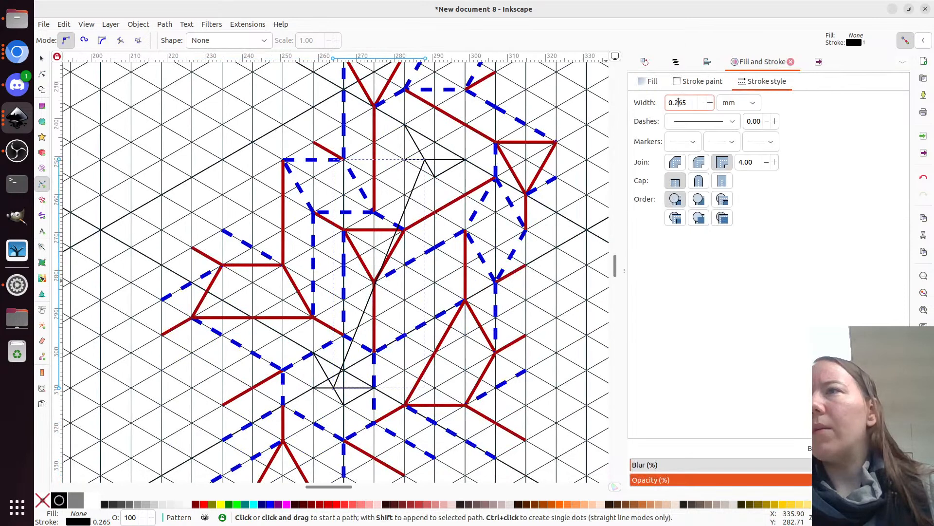
pyautogui.doubleClick(678, 103)
pyautogui.write('1')
pyautogui.press('Return')
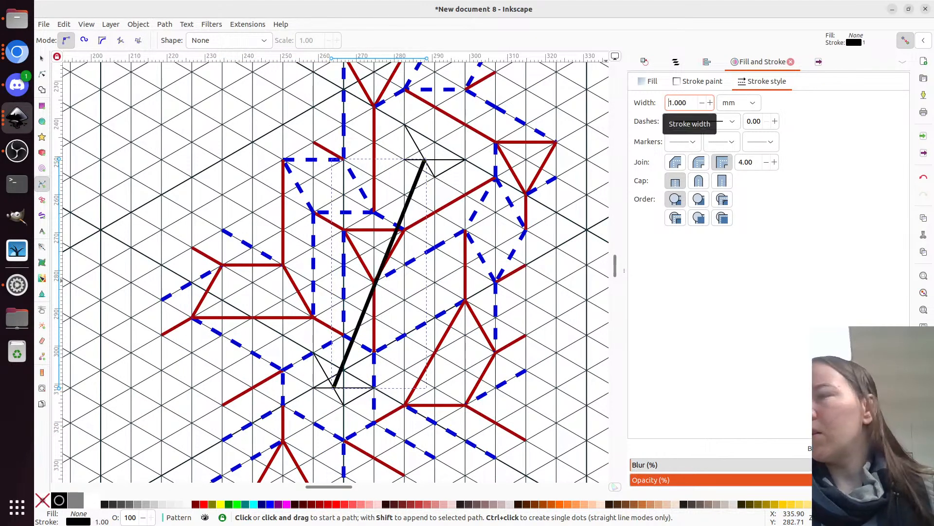
# Duplicate the thick line, rotate the copy 60° counterclockwise and place its upper end on the ring's centre mark.
pyautogui.press('s')
pyautogui.scroll(-1, 203, 238)
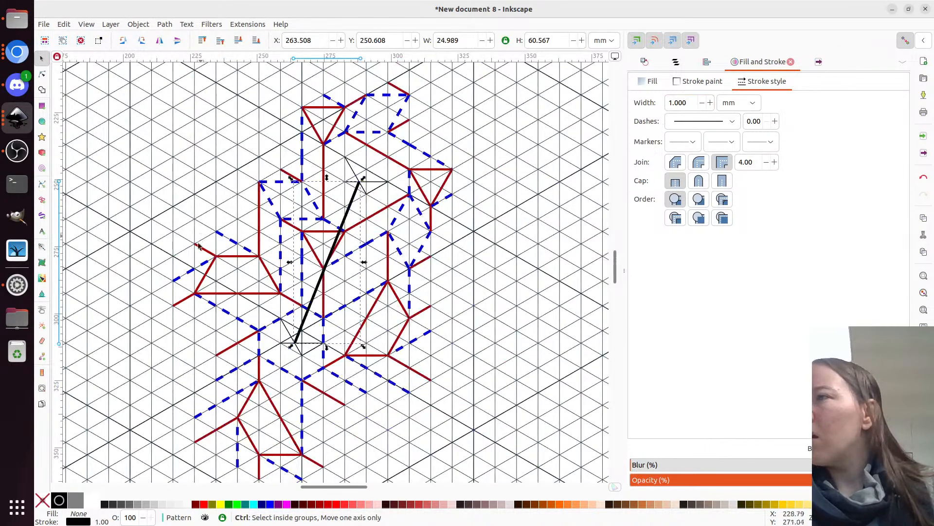
pyautogui.click(645, 61)
pyautogui.click(340, 232)
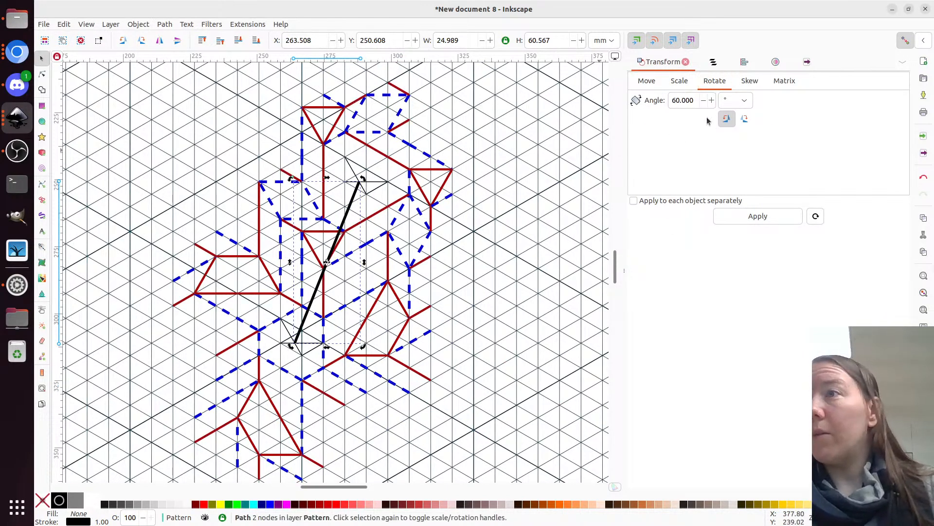
pyautogui.click(743, 225)
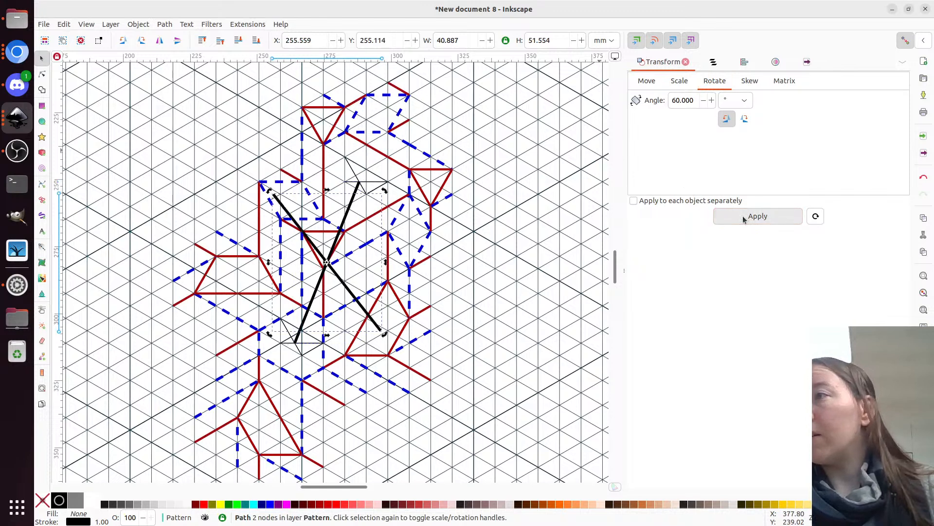
pyautogui.moveTo(281, 199); pyautogui.dragTo(382, 210)
pyautogui.scroll(5, 354, 182)
pyautogui.moveTo(475, 292); pyautogui.dragTo(420, 215)
pyautogui.scroll(-4, 303, 182)
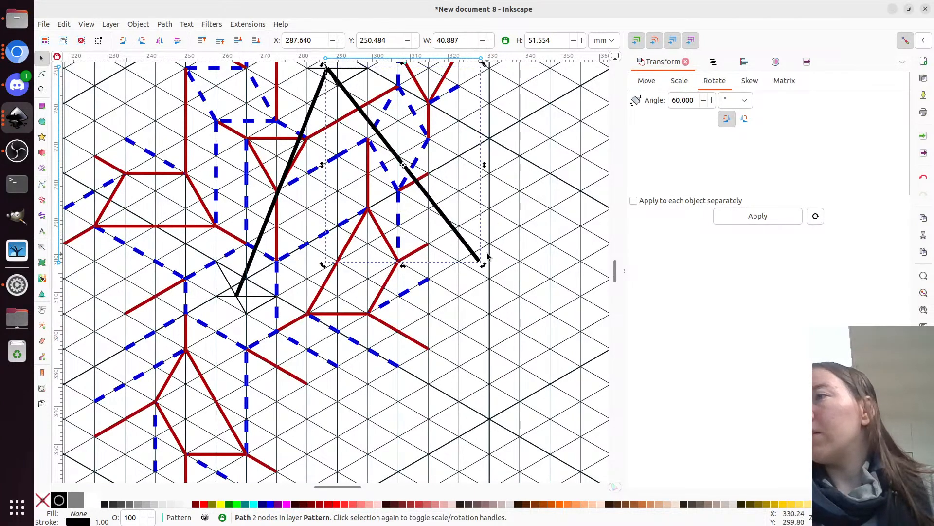
# Try closing the guide triangle with a third line copy rotated 60° between the free ends, and delete that copy.
pyautogui.scroll(-1, 487, 256)
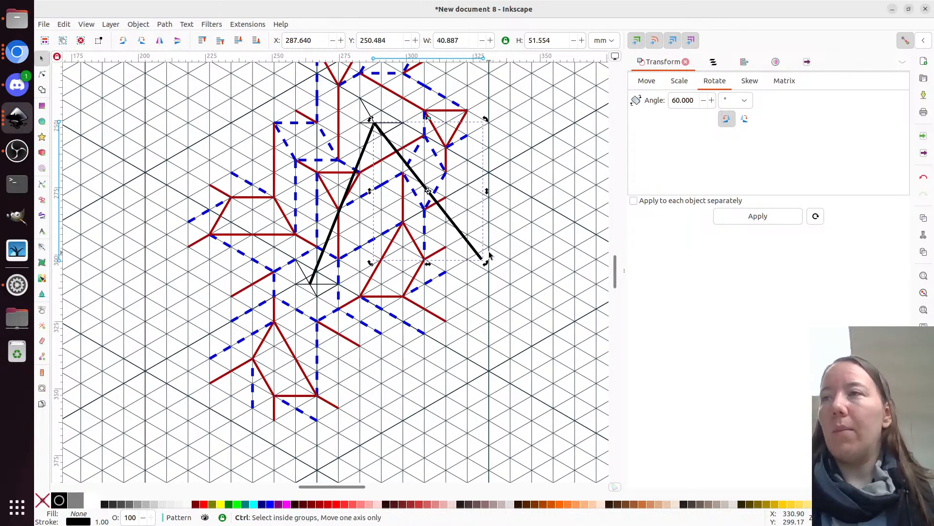
pyautogui.click(758, 215)
pyautogui.moveTo(365, 205); pyautogui.dragTo(314, 306)
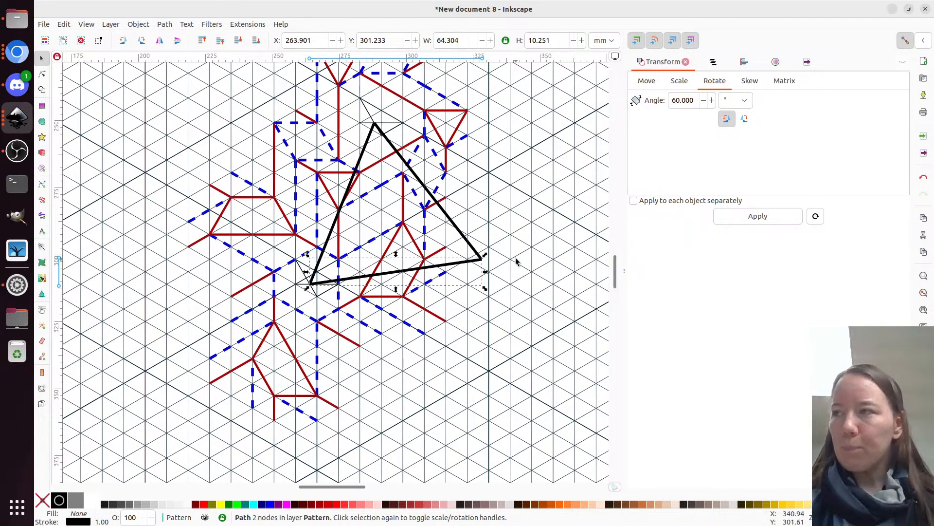
pyautogui.press('Delete')
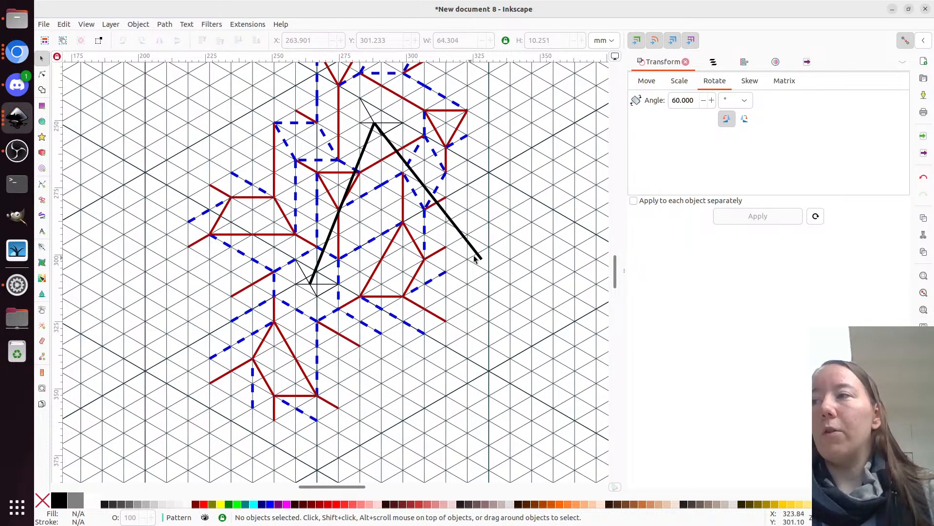
# Copy the lower dashed triangle twist of the second column from the toolbox document into the pattern, rotate it 60° and place it beside the guide lines.
pyautogui.press('alt')
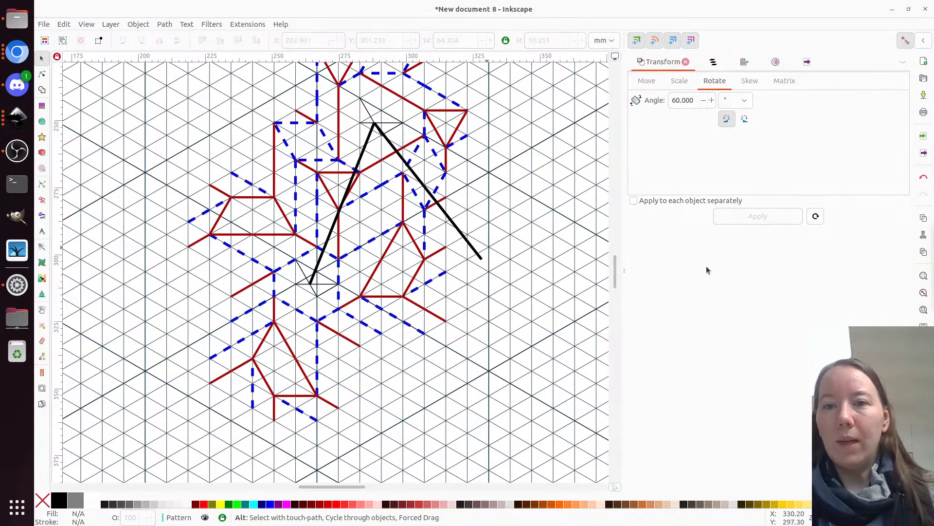
pyautogui.hotkey('alt', 'Tab')
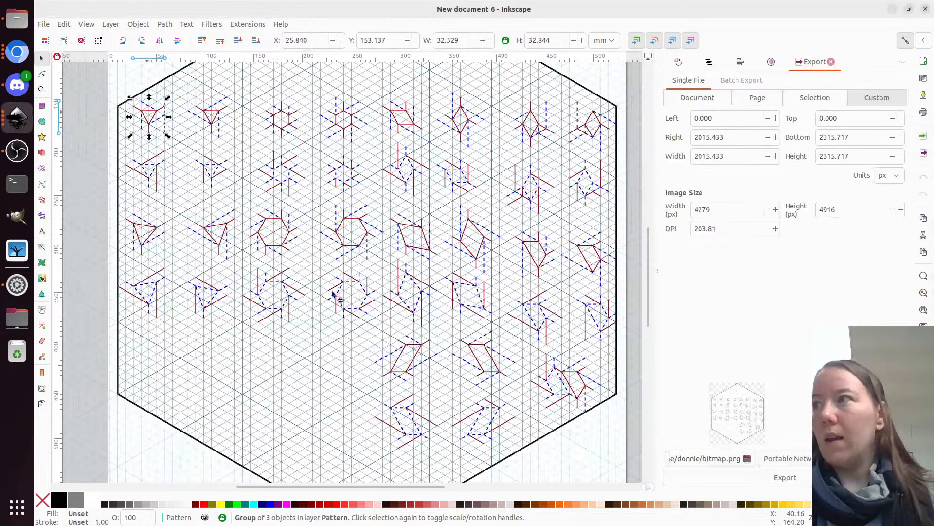
pyautogui.click(210, 297)
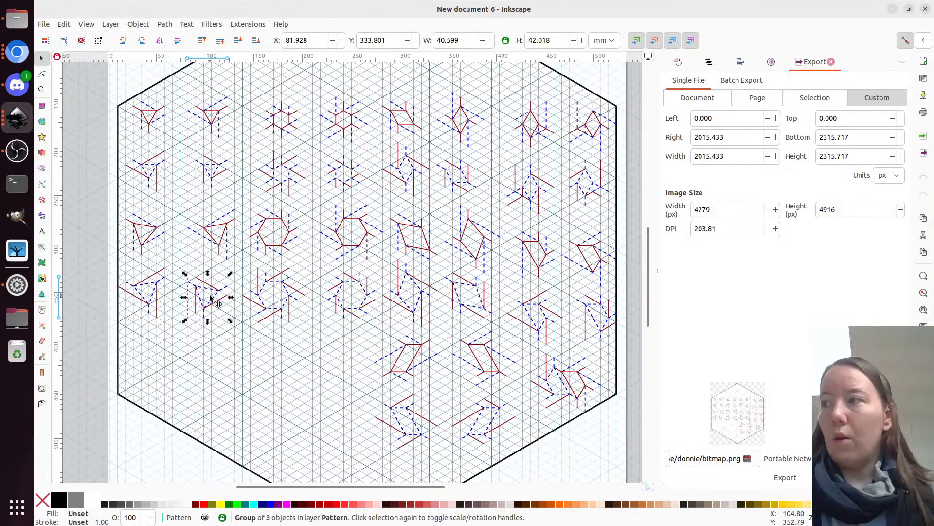
pyautogui.press('alt')
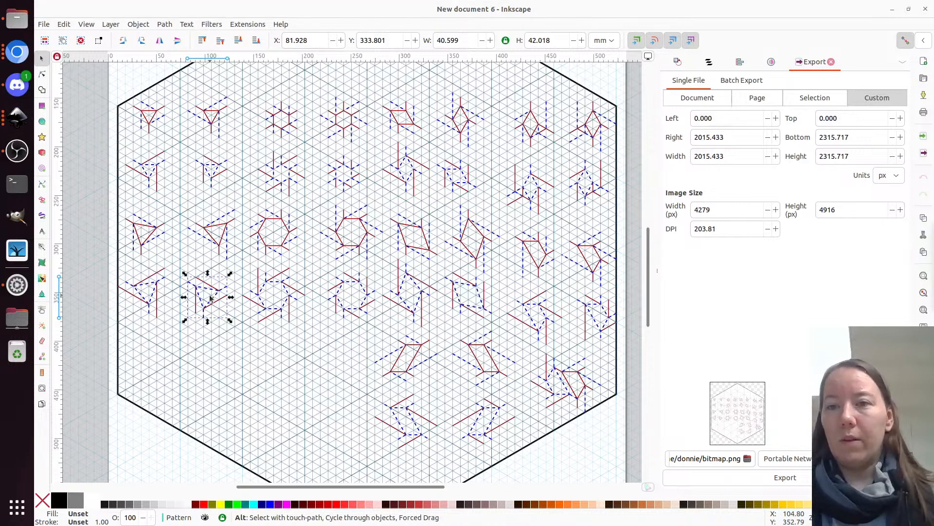
pyautogui.hotkey('alt', 'Tab')
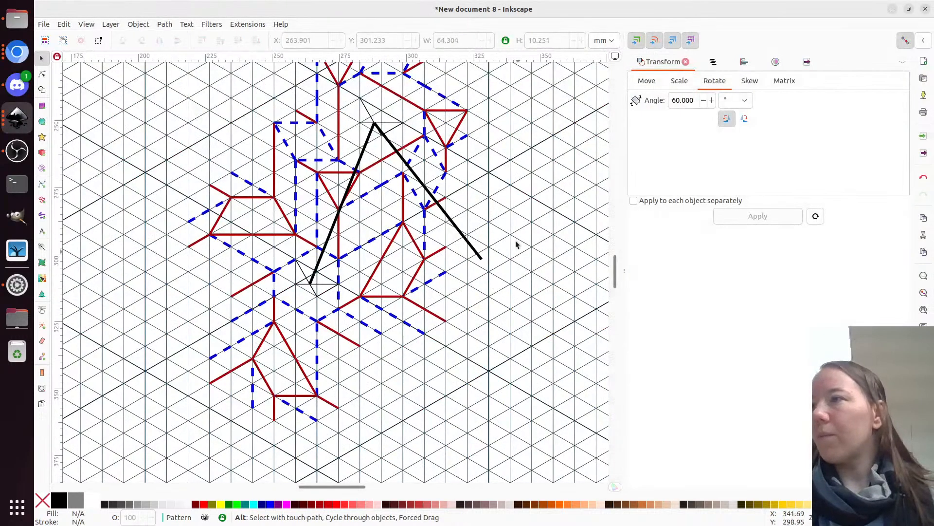
pyautogui.hotkey('ctrl', 'v')
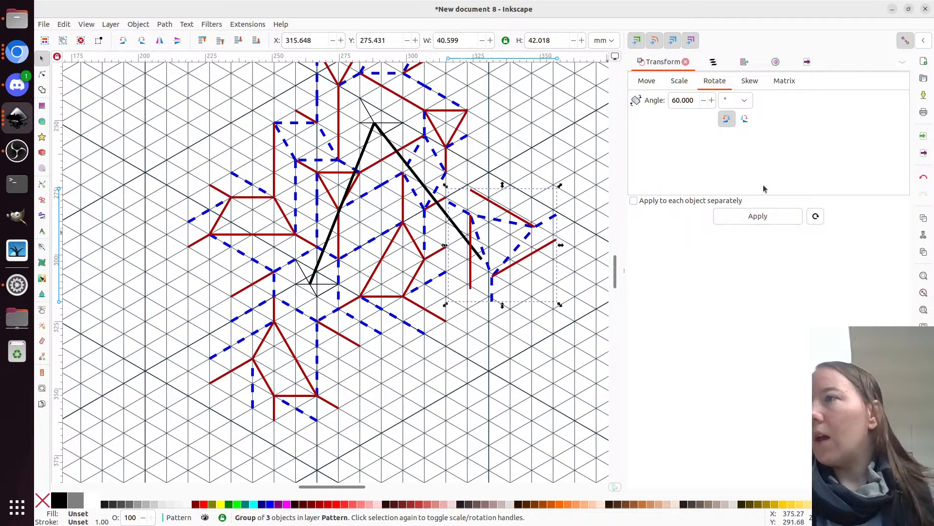
pyautogui.click(734, 218)
pyautogui.moveTo(490, 225); pyautogui.dragTo(516, 288)
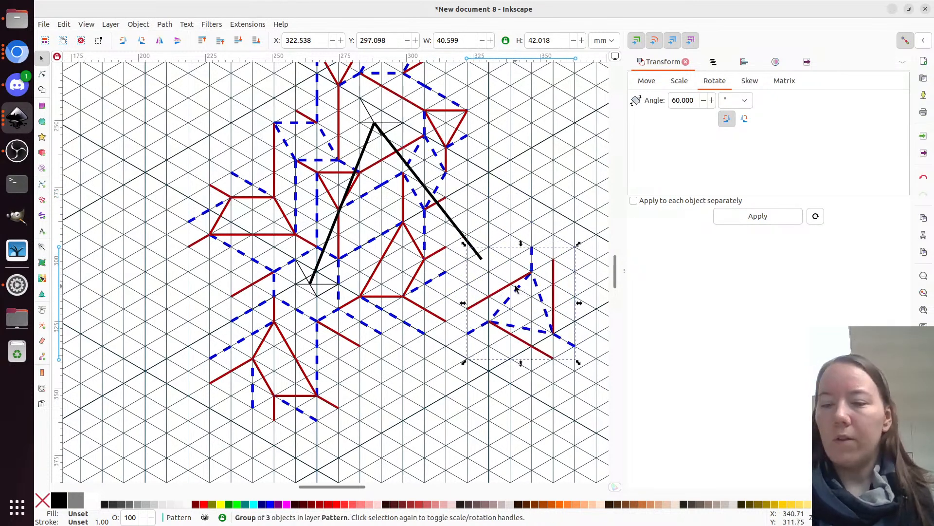
# Shorten the pasted triangle twist's three pleats by one grid unit each and join the twist to the right trapezoid twist's pleat.
pyautogui.press('n')
pyautogui.click(482, 300)
pyautogui.keyDown('shift'); pyautogui.click(471, 331); pyautogui.keyUp('shift')
pyautogui.moveTo(473, 340); pyautogui.dragTo(490, 295)
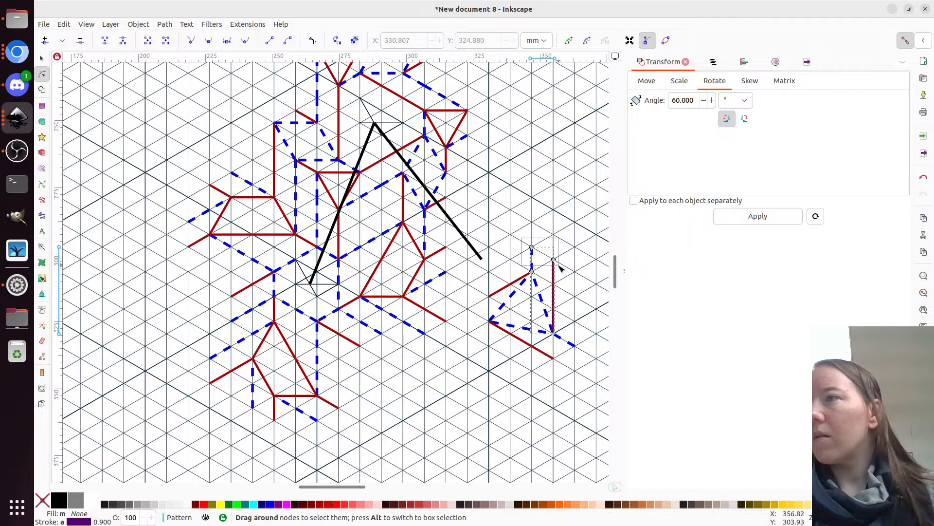
pyautogui.moveTo(553, 259); pyautogui.dragTo(553, 285)
pyautogui.click(561, 338)
pyautogui.keyDown('shift'); pyautogui.click(550, 356); pyautogui.keyUp('shift')
pyautogui.moveTo(546, 367); pyautogui.dragTo(560, 341)
pyautogui.press('s')
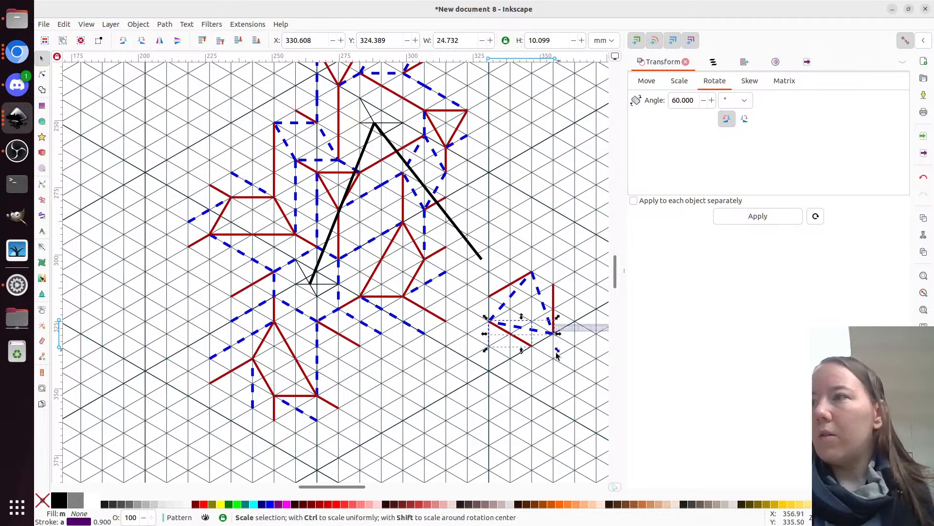
pyautogui.moveTo(515, 290); pyautogui.dragTo(472, 239)
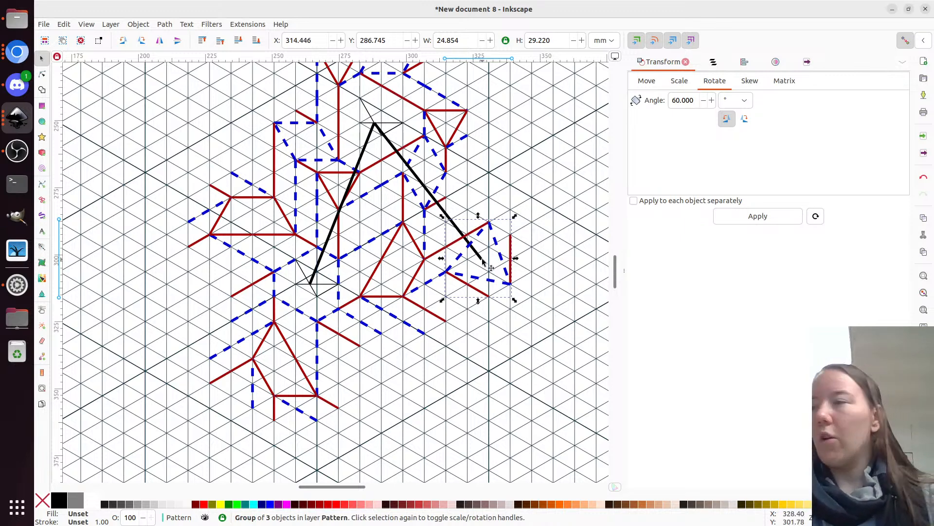
# Delete both thick guide lines and the two centre marks.
pyautogui.click(311, 282)
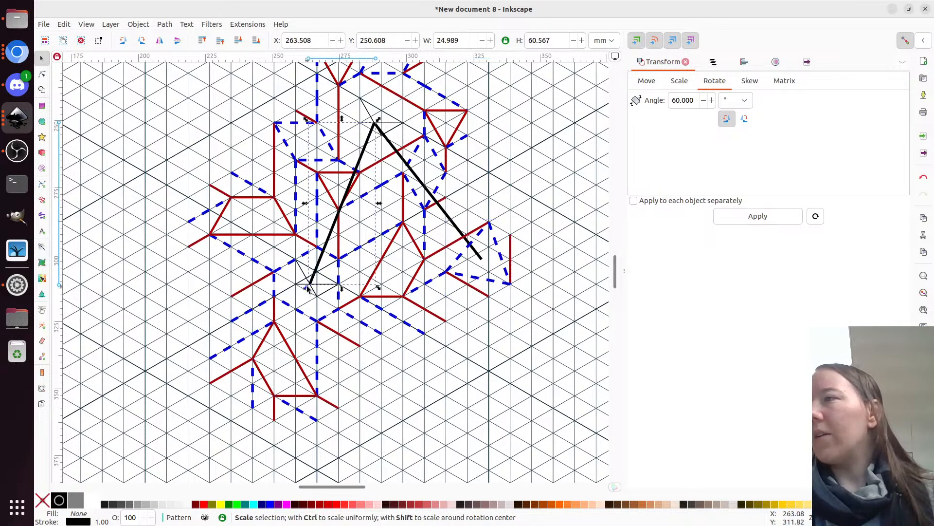
pyautogui.keyDown('shift'); pyautogui.click(444, 211); pyautogui.keyUp('shift')
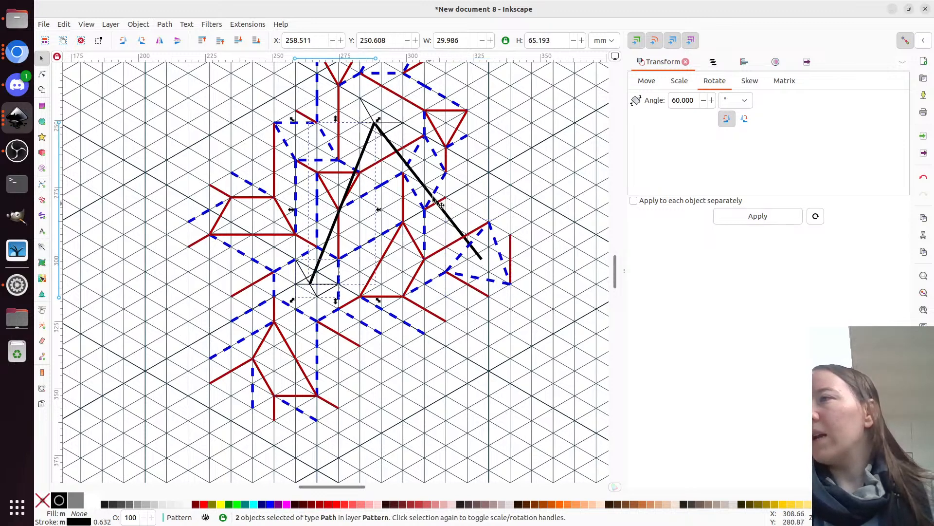
pyautogui.keyDown('shift'); pyautogui.click(448, 215); pyautogui.keyUp('shift')
pyautogui.keyDown('shift'); pyautogui.click(365, 110); pyautogui.keyUp('shift')
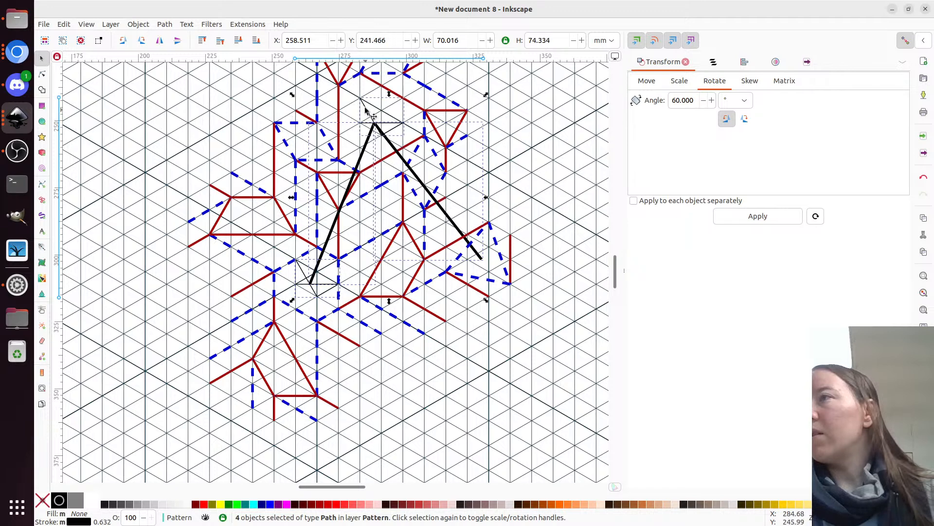
pyautogui.press('Delete')
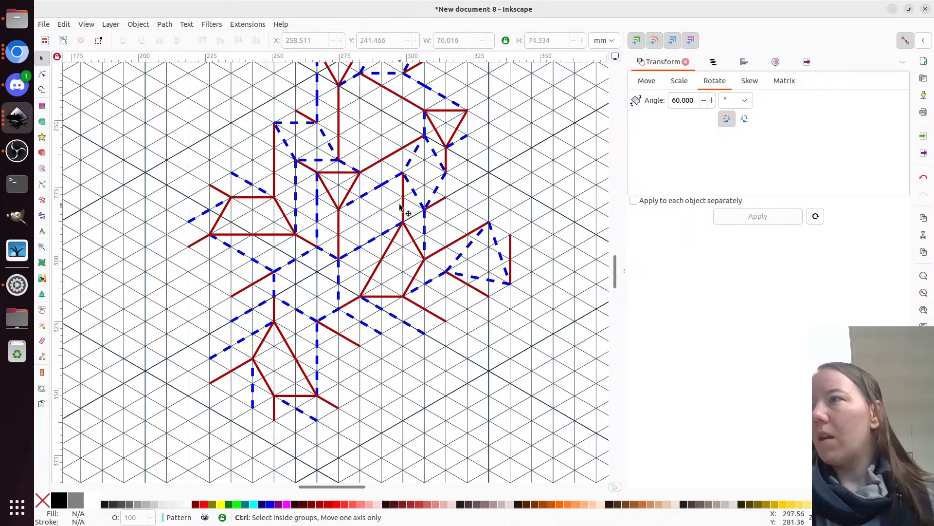
# Group the whole crease pattern and place a copy below it so that the pleats connect.
pyautogui.scroll(-1, 393, 343)
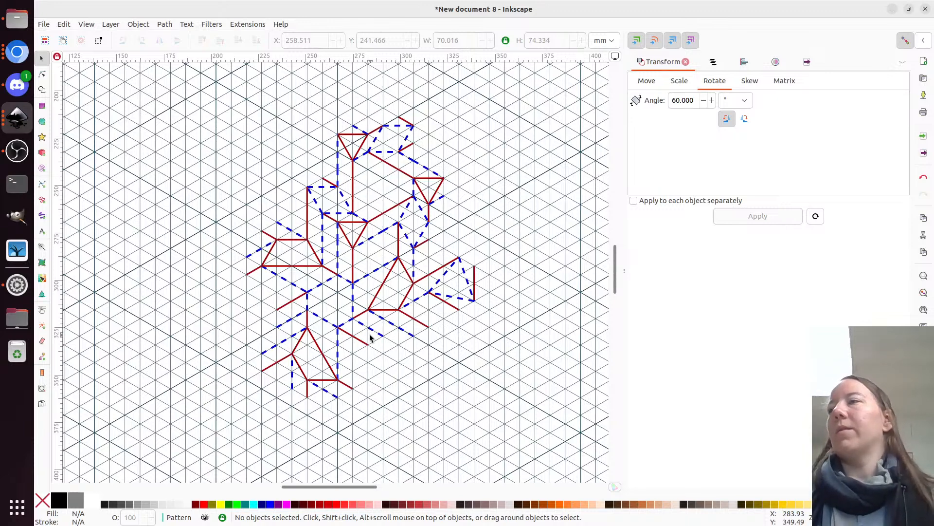
pyautogui.hotkey('ctrl', 'a')
pyautogui.hotkey('ctrl', 'g')
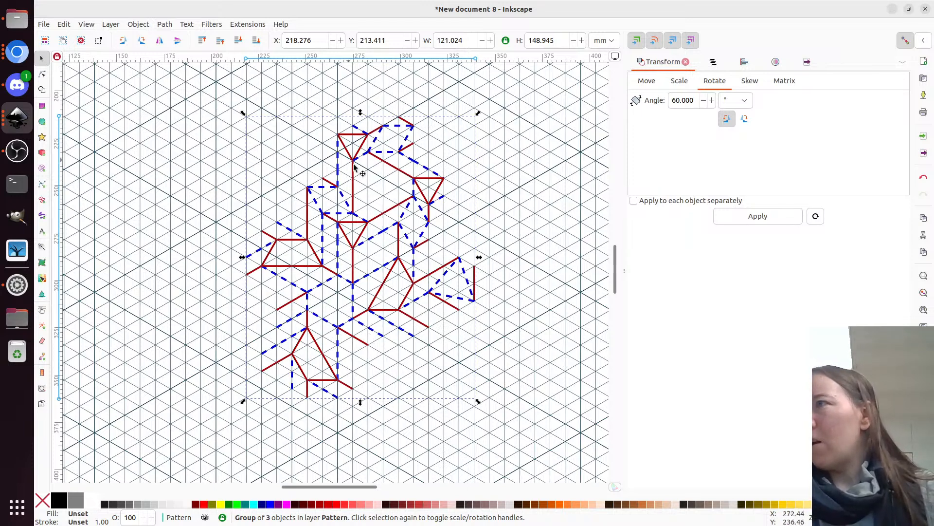
pyautogui.moveTo(341, 195); pyautogui.dragTo(373, 412)
pyautogui.scroll(-4, 240, 207)
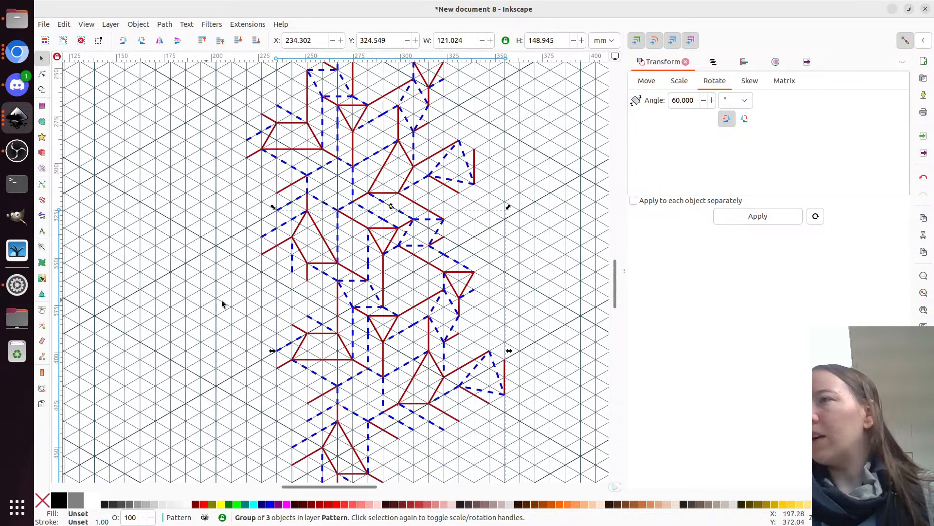
# Place three more copies of the grouped crease pattern, two as a column to the right and one above the original column, with connecting pleats.
pyautogui.scroll(2, 142, 327)
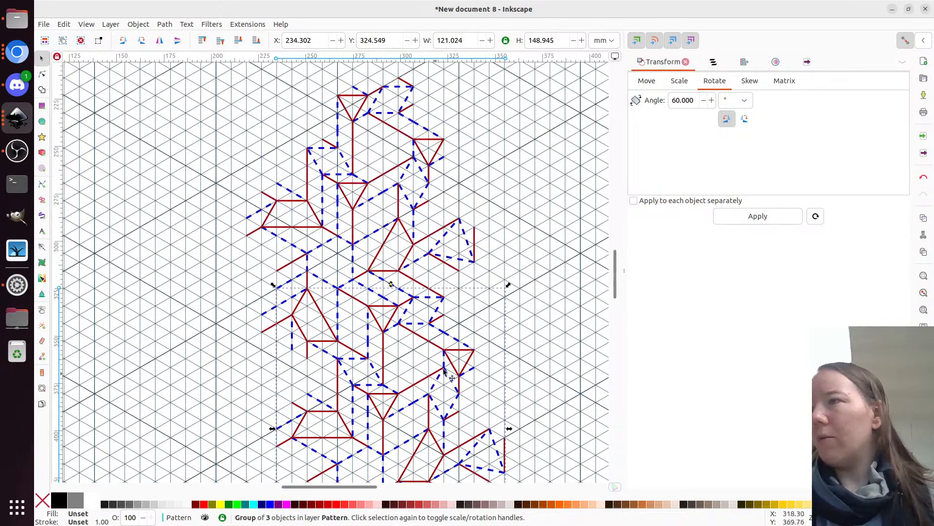
pyautogui.moveTo(377, 391); pyautogui.dragTo(545, 259)
pyautogui.scroll(4, 538, 302)
pyautogui.moveTo(556, 322); pyautogui.dragTo(526, 101)
pyautogui.moveTo(529, 127); pyautogui.dragTo(352, 322)
# Place three more copies of the grouped crease pattern as a column to the left of the original column, with connecting pleats.
pyautogui.scroll(-8, 346, 248)
pyautogui.moveTo(362, 119); pyautogui.dragTo(191, 253)
pyautogui.moveTo(151, 228); pyautogui.dragTo(179, 436)
pyautogui.scroll(-3, 360, 275)
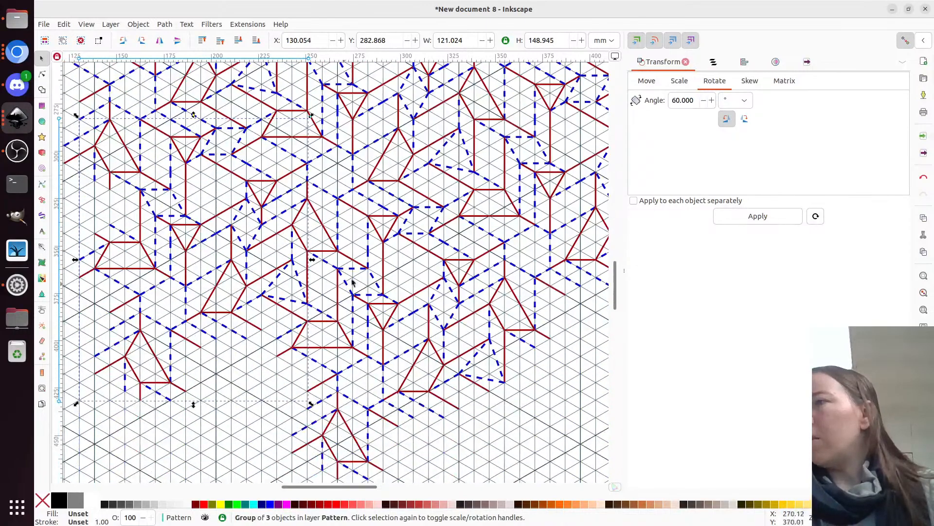
pyautogui.scroll(-1, 360, 276)
pyautogui.scroll(2, 365, 282)
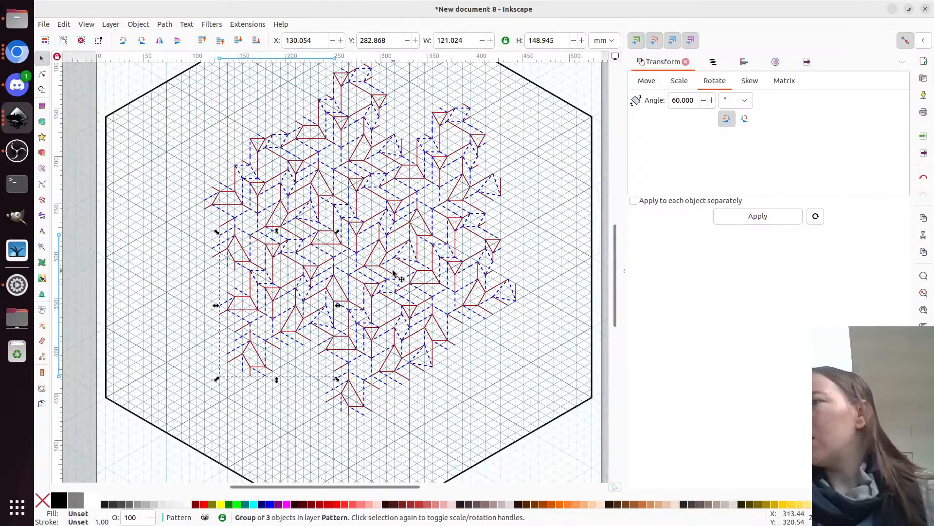
pyautogui.scroll(-2, 392, 274)
pyautogui.moveTo(267, 277); pyautogui.dragTo(285, 372)
pyautogui.scroll(1, 366, 204)
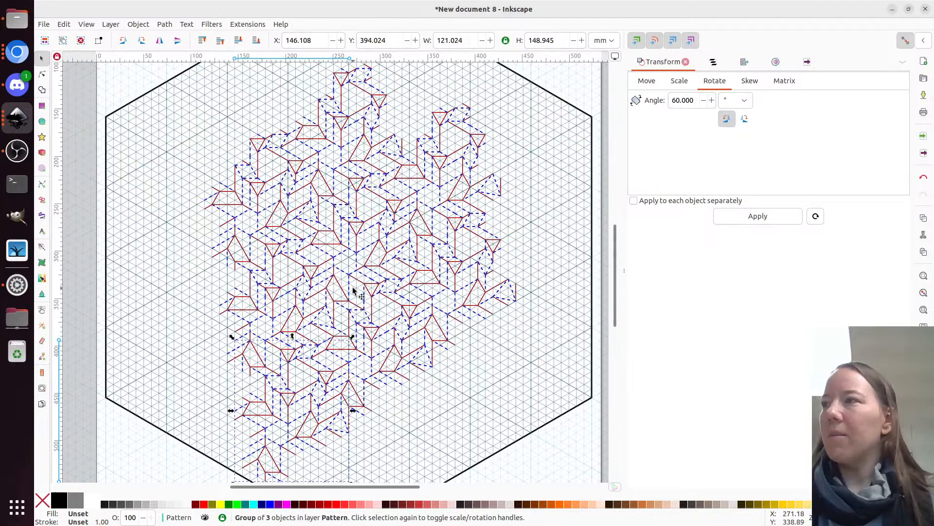
# Examine how the twists and pleats connect across the repeated crease pattern, both up close and as a whole.
pyautogui.keyDown('ctrl'); pyautogui.scroll(2, 370, 284); pyautogui.keyUp('ctrl')
pyautogui.scroll(1, 428, 247)
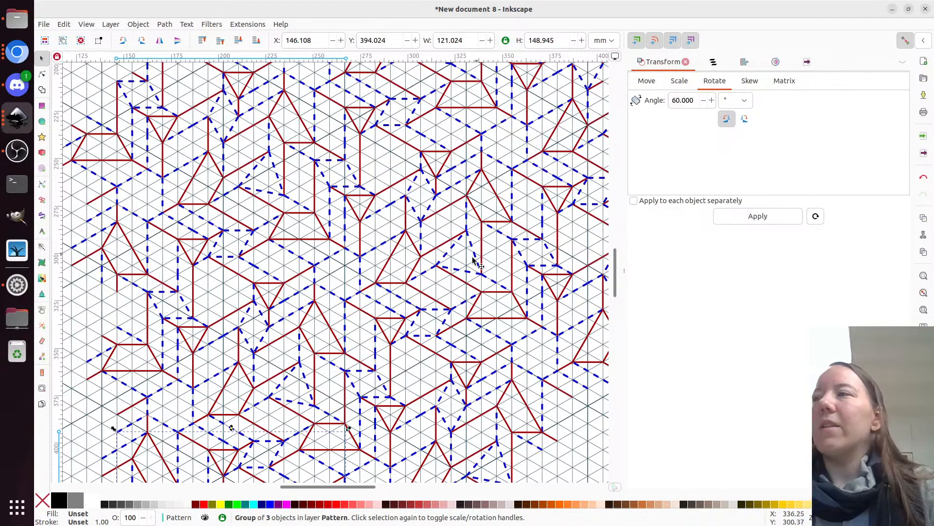
pyautogui.scroll(2, 319, 320)
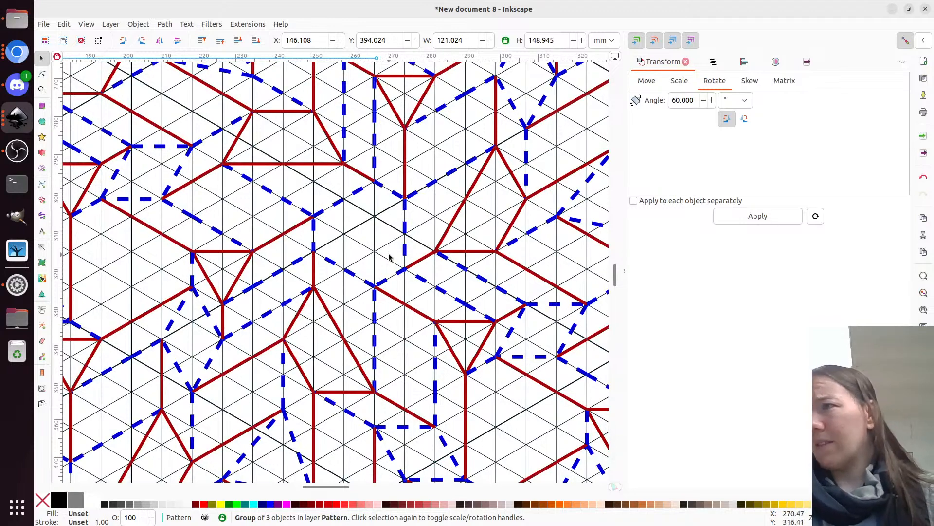
pyautogui.scroll(-2, 389, 256)
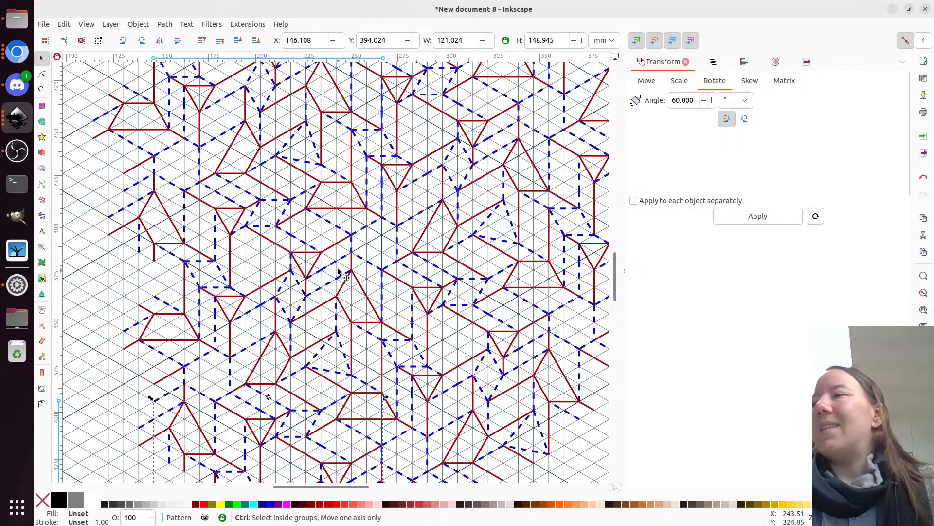
pyautogui.scroll(-2, 338, 270)
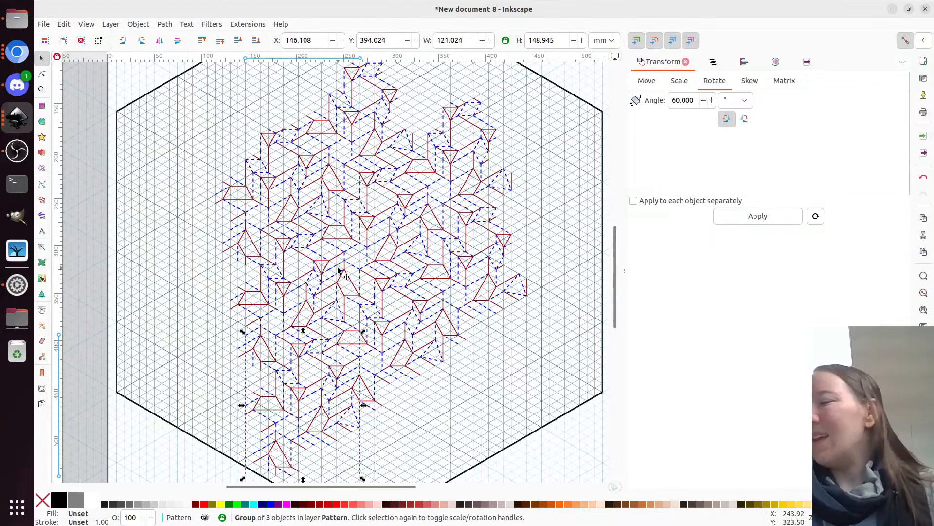
pyautogui.scroll(2, 338, 271)
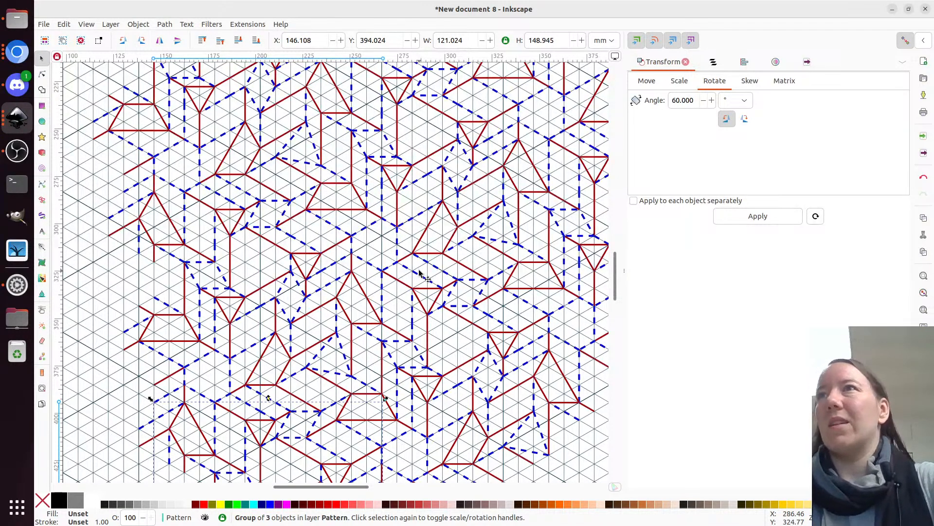
# Switch to the file manager and open the HexTri6fold folder under pattern_documentation, Origami, TriangleGrid.
pyautogui.hotkey('alt', 'Tab')
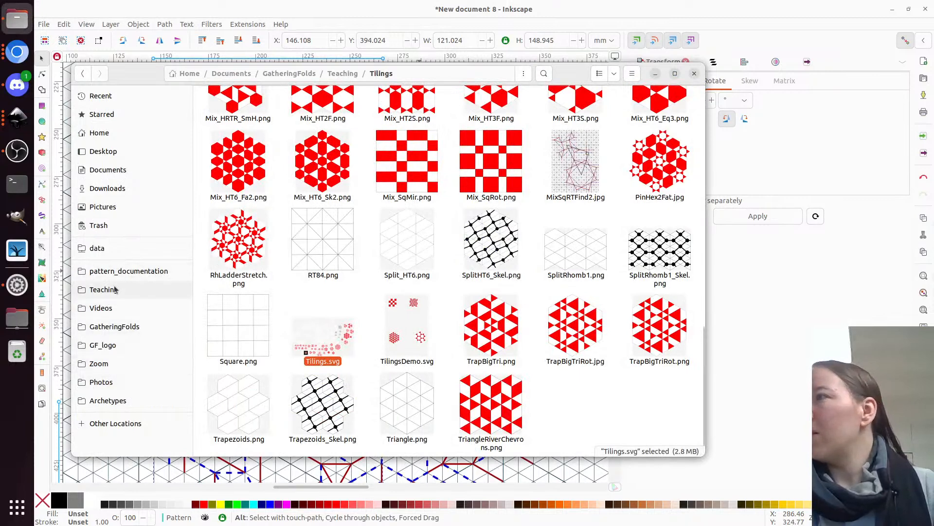
pyautogui.click(86, 272)
pyautogui.click(320, 116)
pyautogui.doubleClick(320, 116)
pyautogui.doubleClick(479, 114)
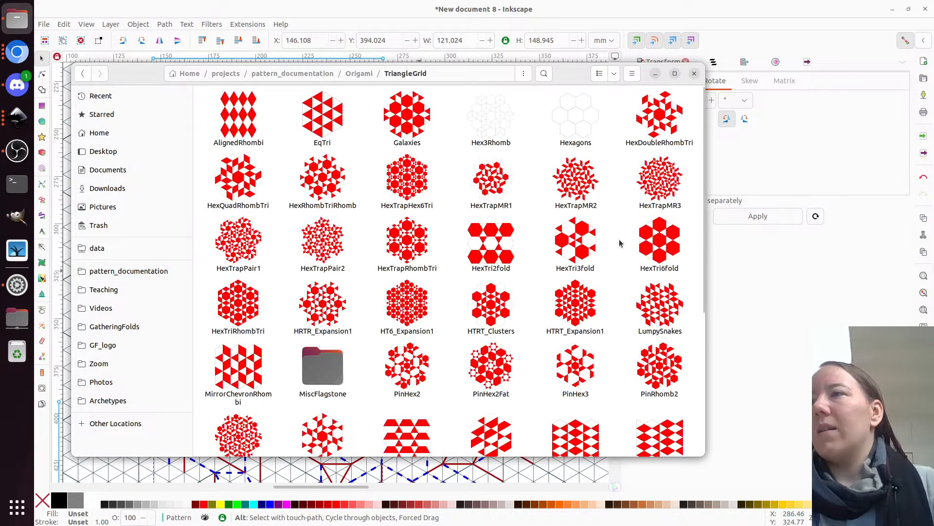
pyautogui.doubleClick(654, 249)
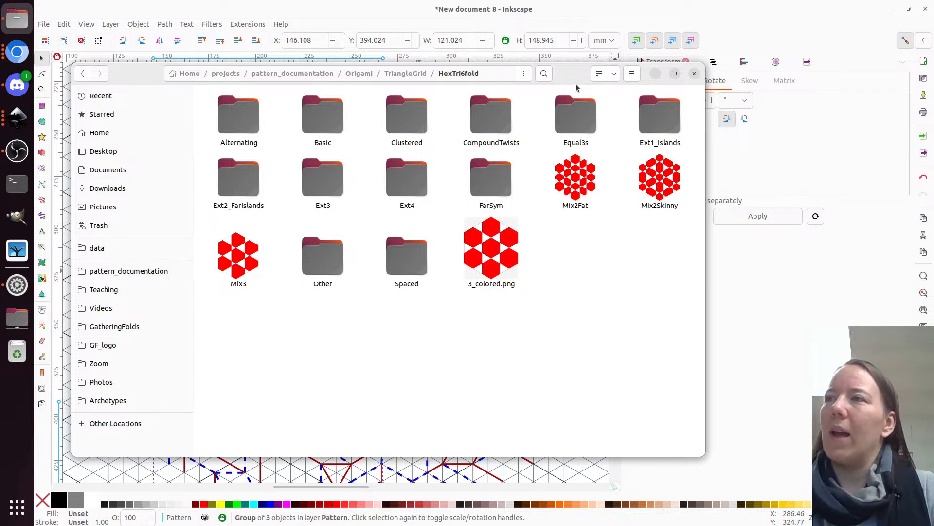
# Open CP.pdf from the PropellerWeave folder in Equal3s and examine its crease pattern as a whole and up close.
pyautogui.doubleClick(586, 115)
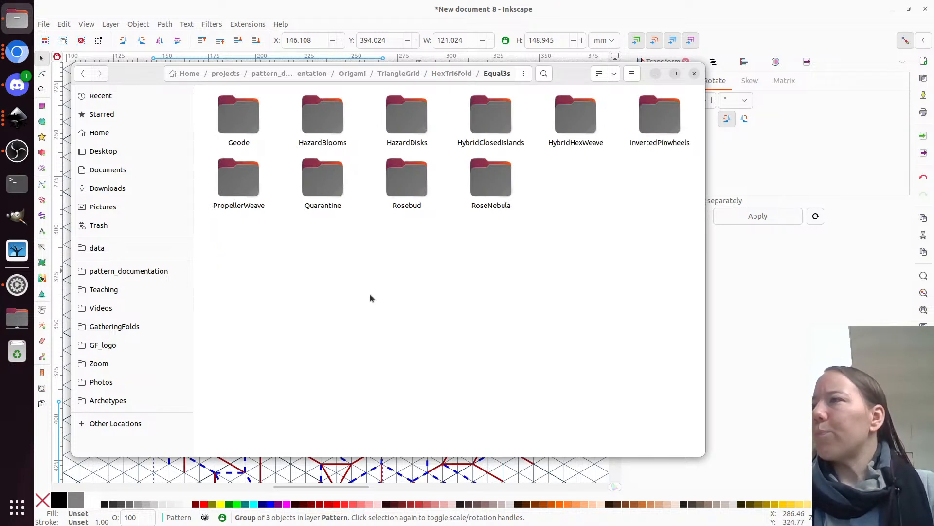
pyautogui.doubleClick(235, 182)
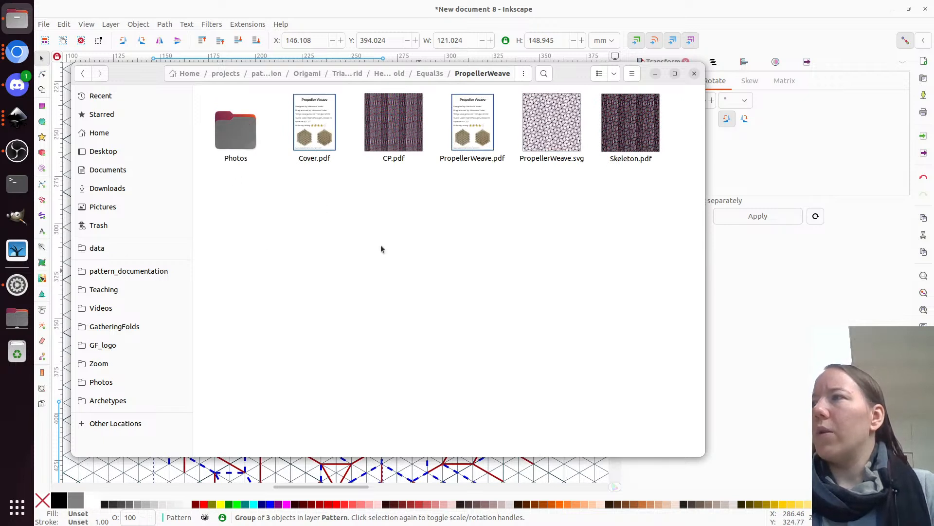
pyautogui.doubleClick(398, 135)
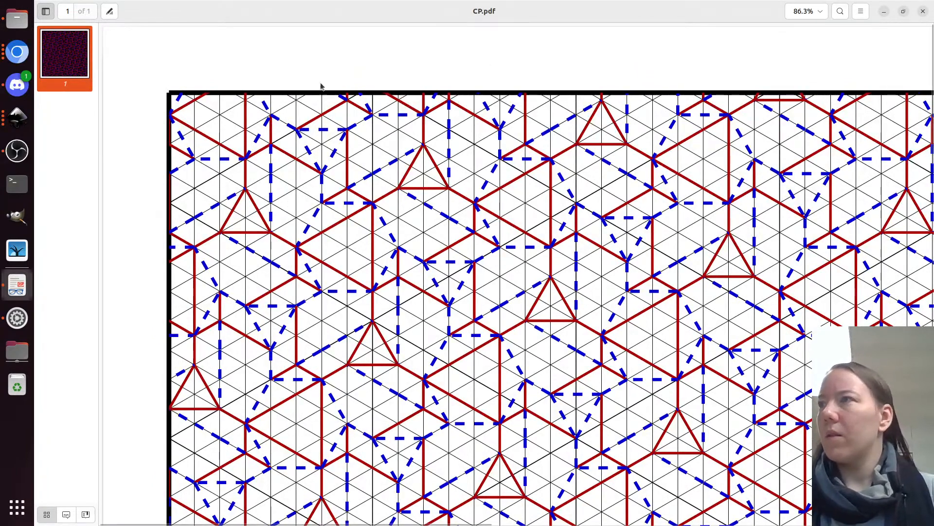
pyautogui.keyDown('ctrl'); pyautogui.scroll(-4, 148, 171); pyautogui.keyUp('ctrl')
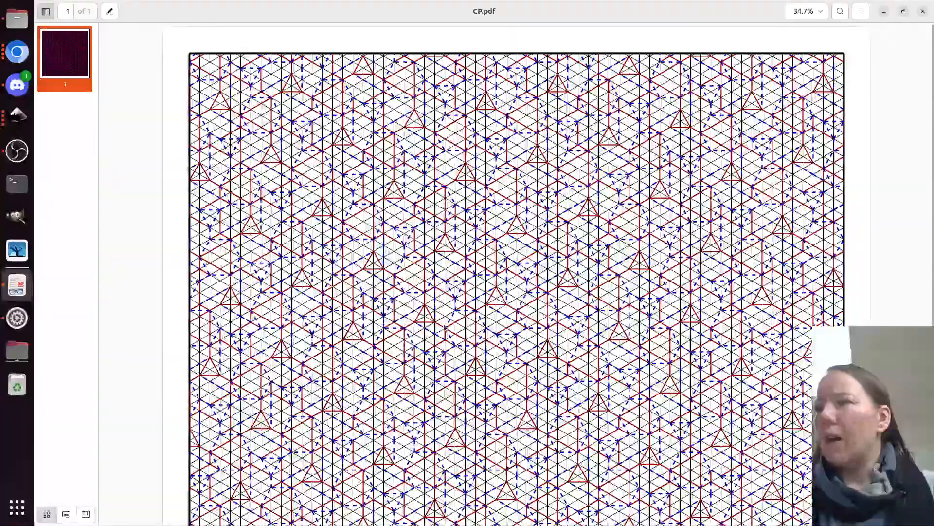
pyautogui.keyDown('ctrl'); pyautogui.scroll(4, 453, 356); pyautogui.keyUp('ctrl')
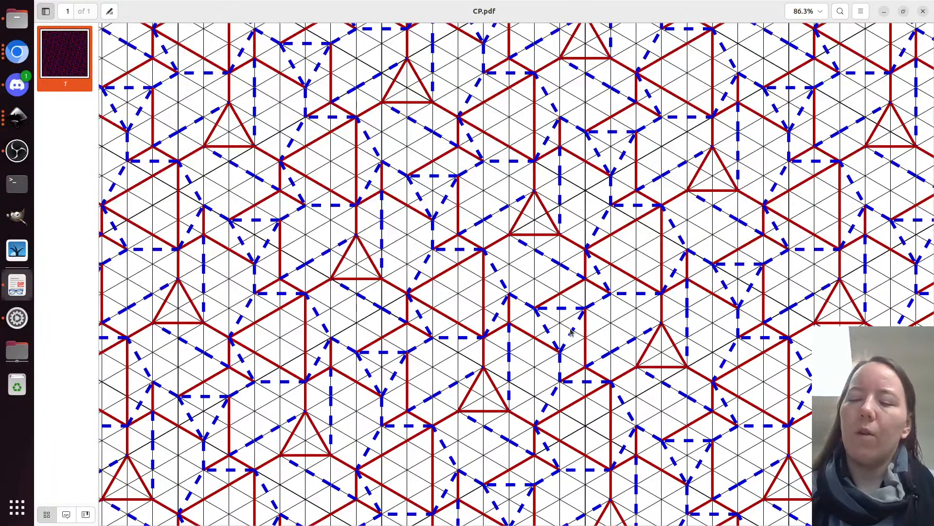
# Return to the HexTri6fold folder, open CP.pdf from MixDepthWeave in Mix3 and examine how its hexagons and triangles connect.
pyautogui.hotkey('alt', 'Tab')
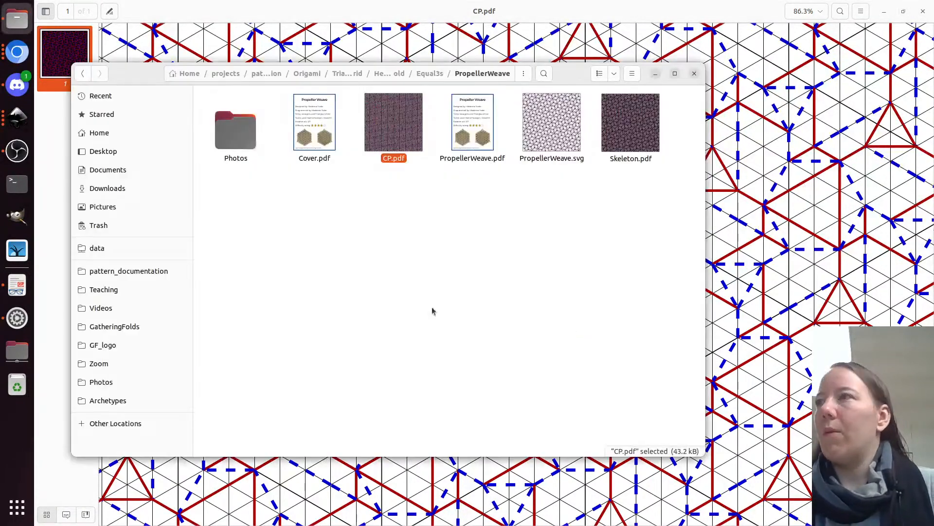
pyautogui.click(431, 77)
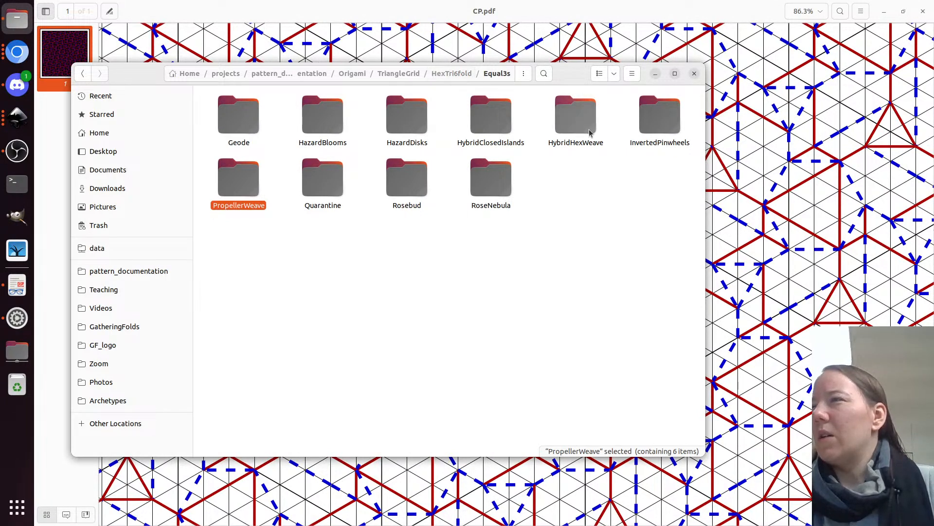
pyautogui.click(454, 74)
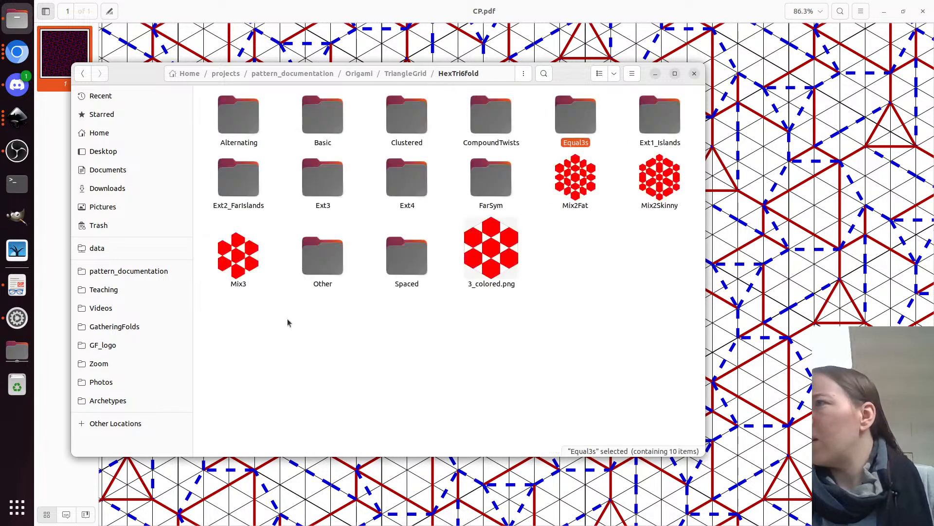
pyautogui.doubleClick(243, 259)
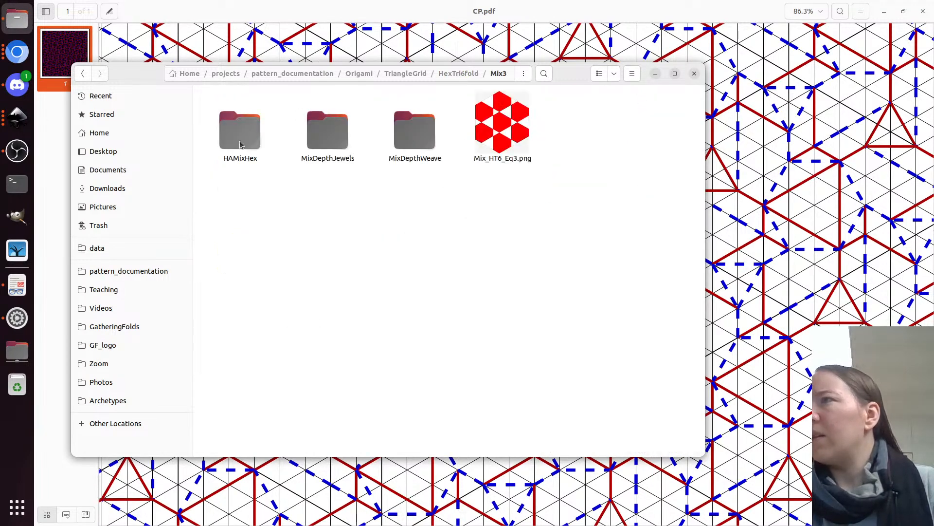
pyautogui.doubleClick(408, 134)
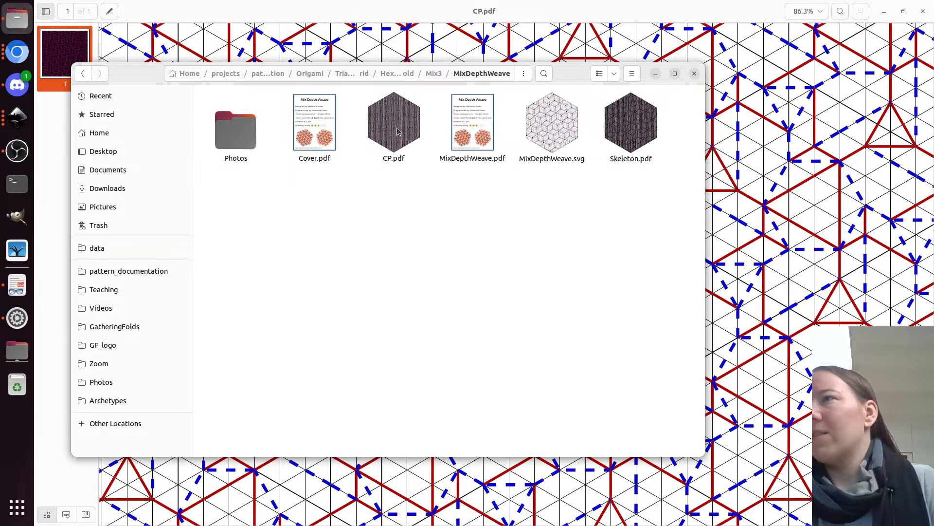
pyautogui.doubleClick(397, 132)
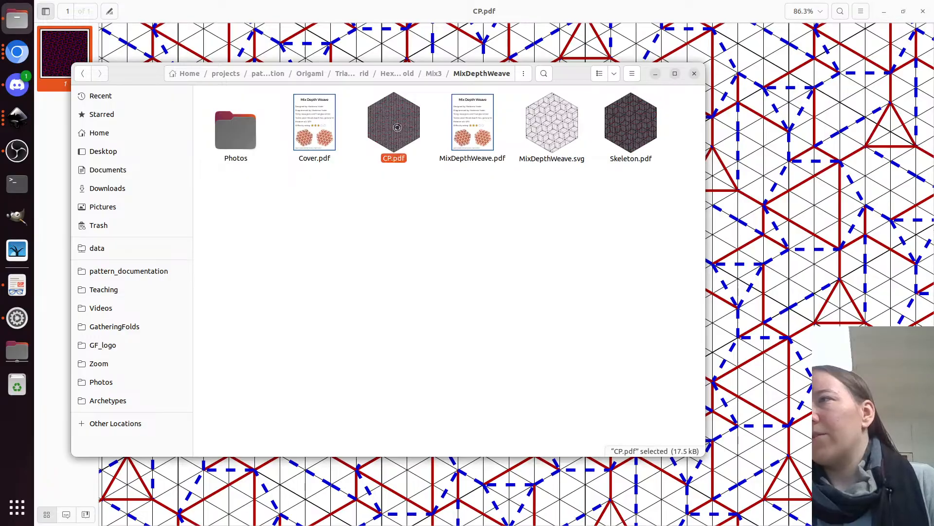
pyautogui.keyDown('ctrl'); pyautogui.scroll(-2, 518, 308); pyautogui.keyUp('ctrl')
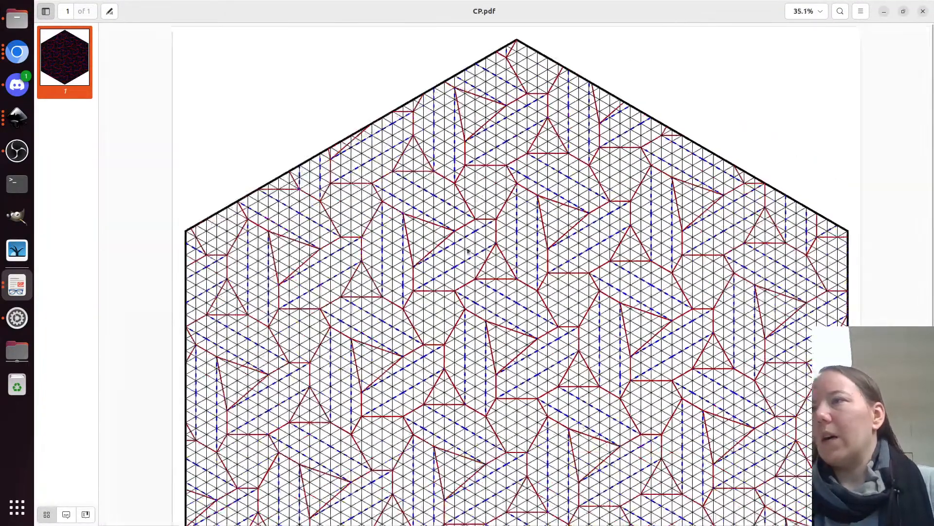
pyautogui.scroll(-3, 517, 308)
pyautogui.keyDown('ctrl'); pyautogui.scroll(3, 518, 308); pyautogui.keyUp('ctrl')
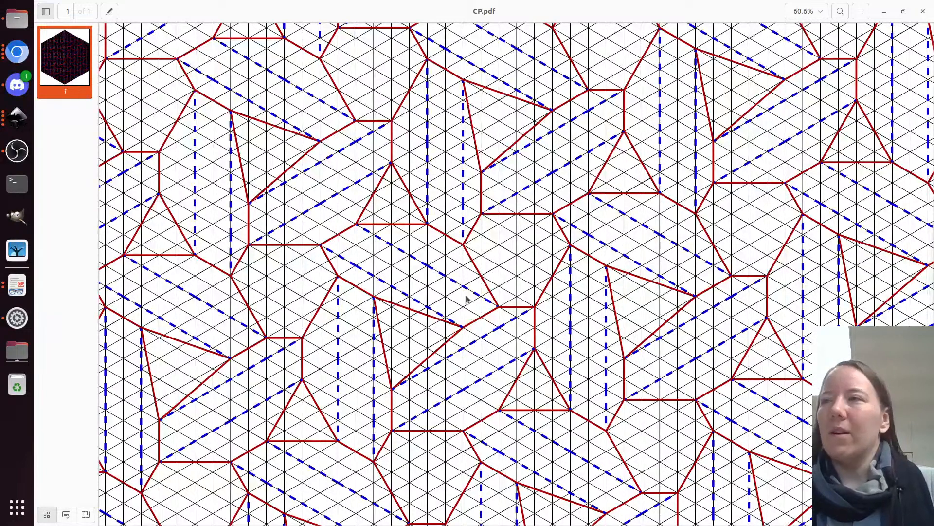
# Switch to the Tilings.svg document in Inkscape and look through the red and white hexagonal tilings in its lower rows.
pyautogui.hotkey('alt', 'Tab')
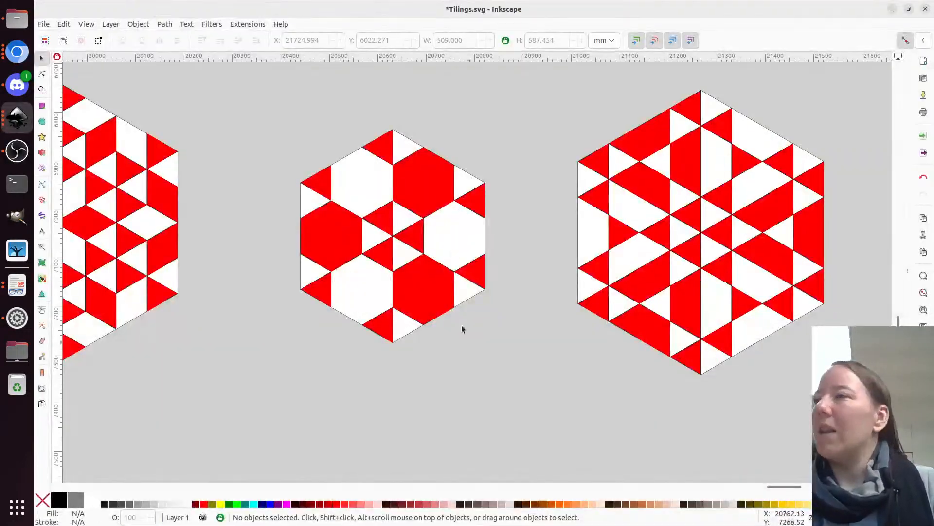
pyautogui.scroll(-2, 300, 349)
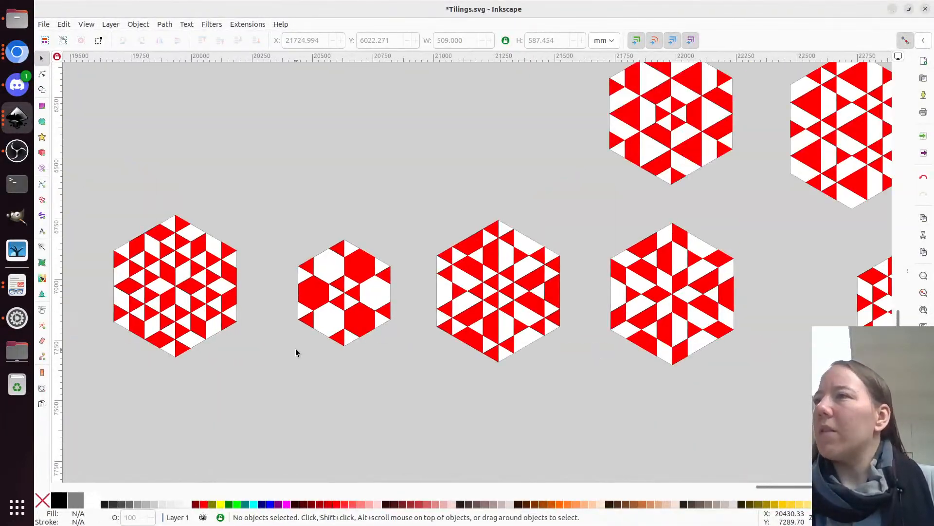
pyautogui.hscroll(2, 314, 307)
pyautogui.hscroll(-4, 315, 307)
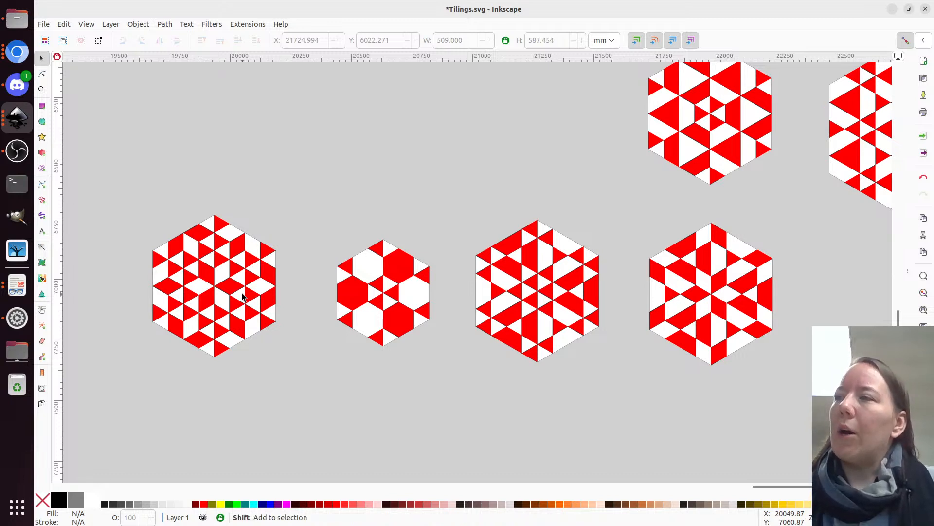
pyautogui.hscroll(6, 243, 296)
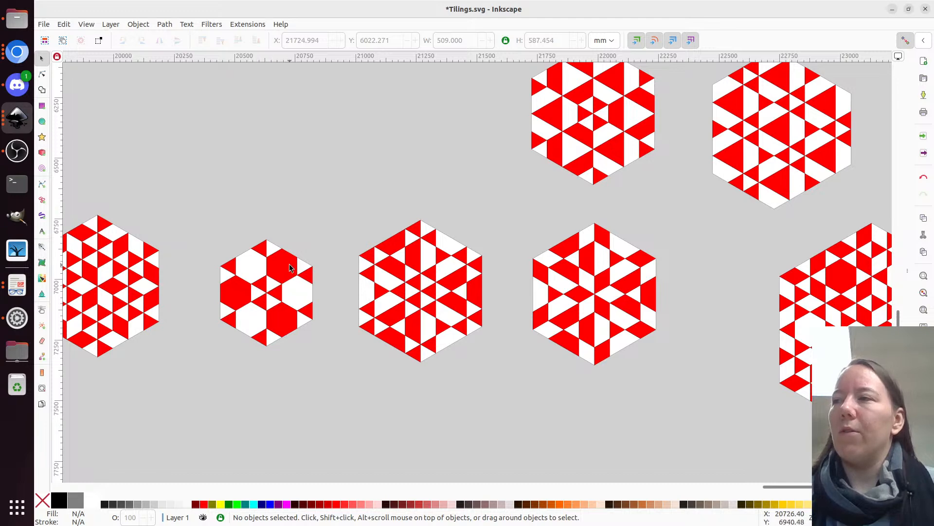
pyautogui.hscroll(8, 273, 297)
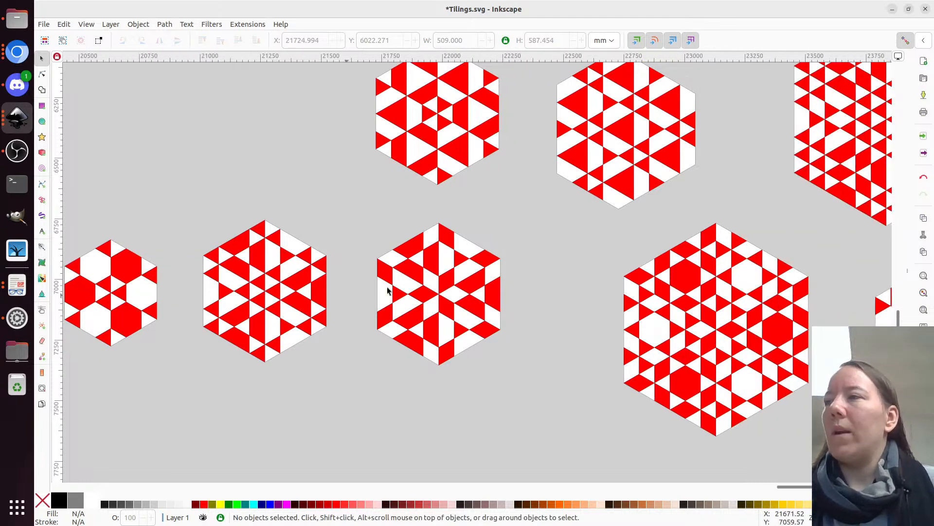
pyautogui.scroll(4, 441, 289)
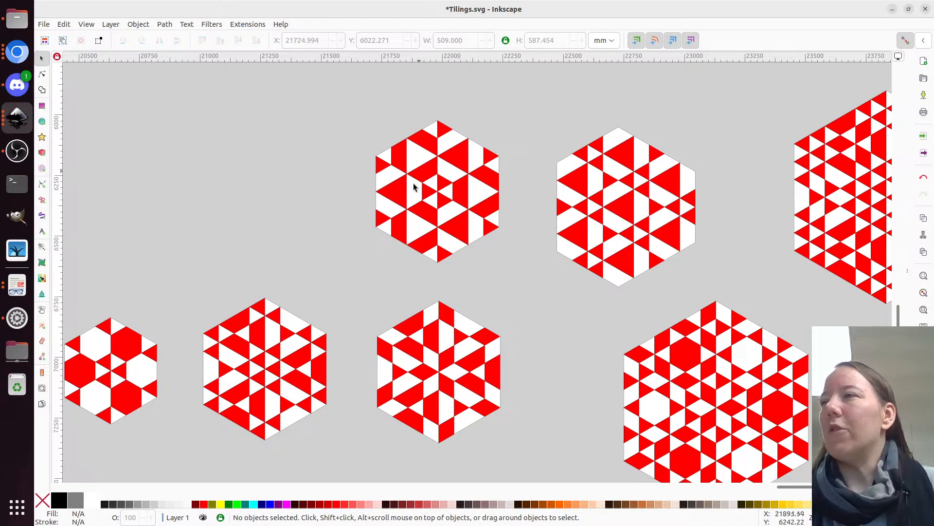
pyautogui.hscroll(8, 459, 200)
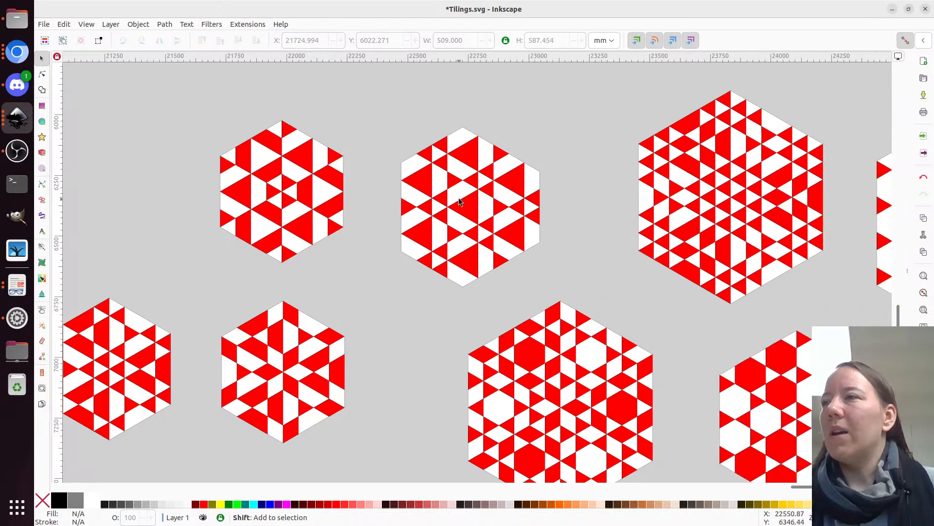
pyautogui.scroll(-4, 504, 184)
pyautogui.scroll(2, 505, 183)
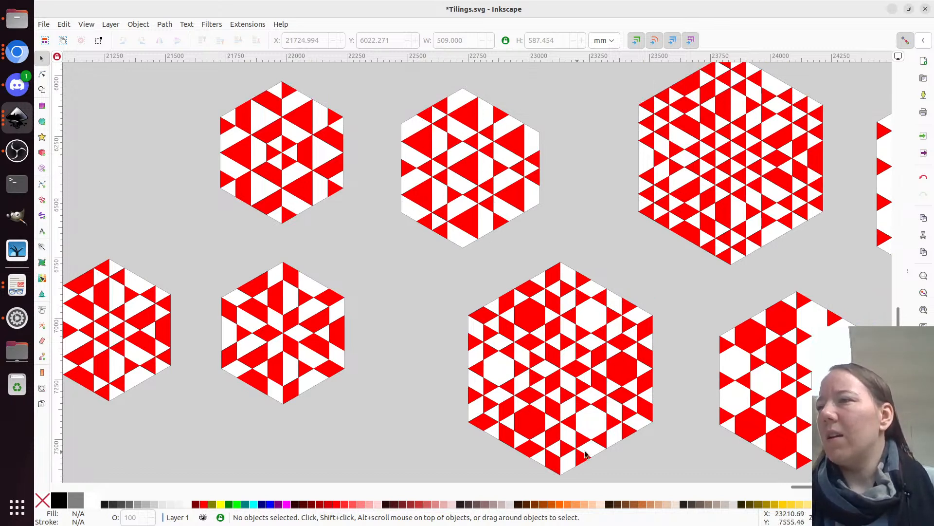
pyautogui.press('shift')
pyautogui.hscroll(4, 582, 365)
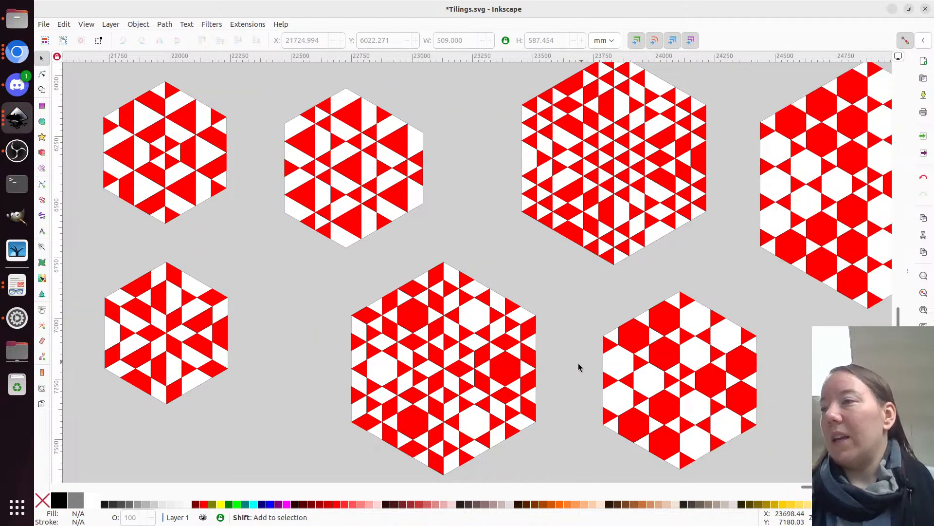
pyautogui.hscroll(4, 581, 365)
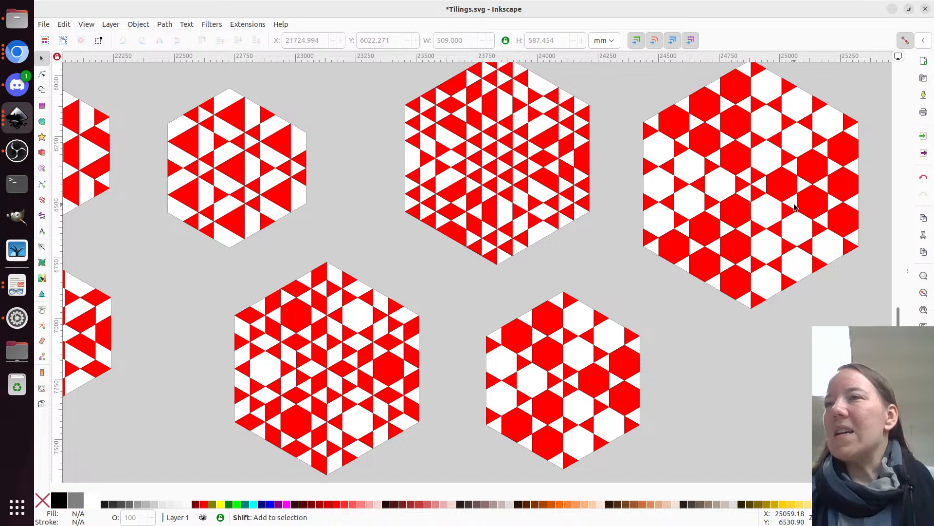
pyautogui.hscroll(3, 798, 206)
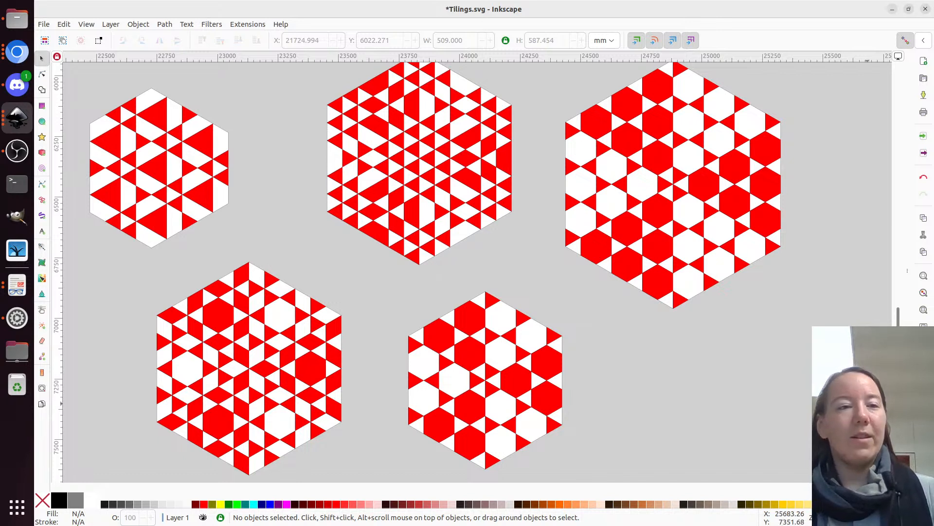
pyautogui.hotkey('alt', 'Tab')
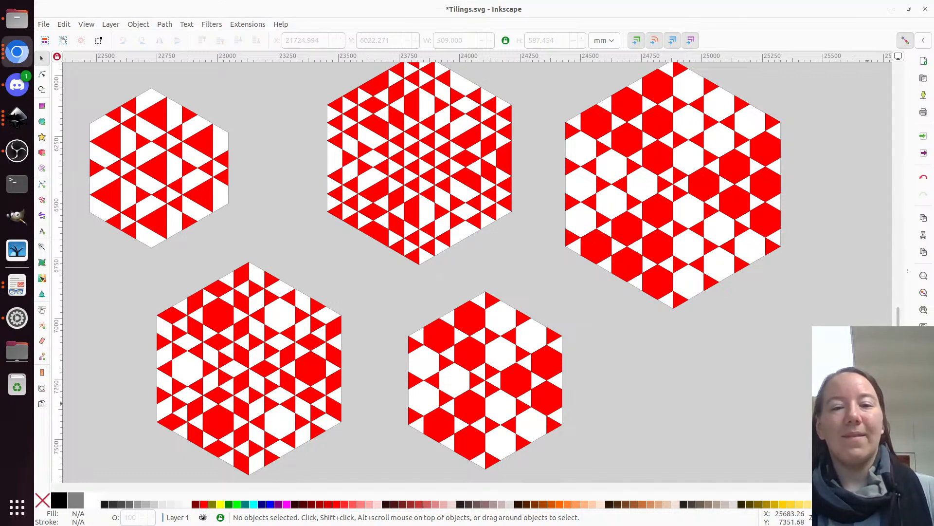